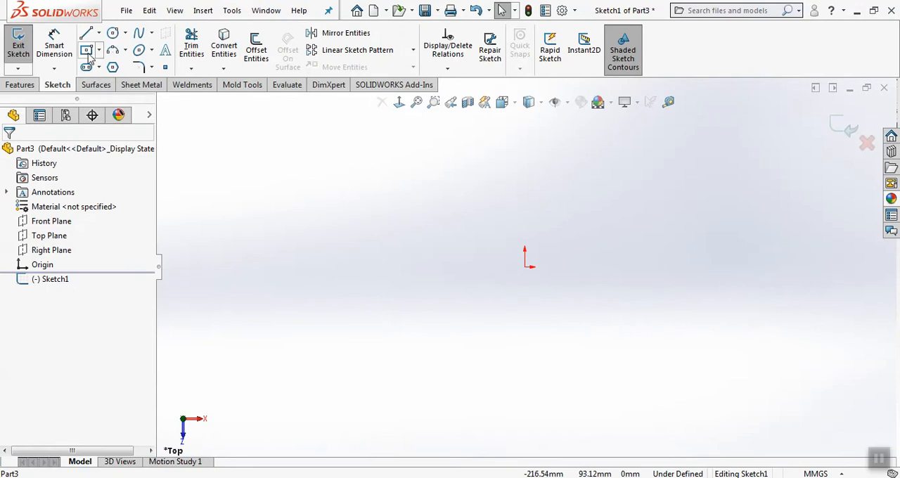
Sketch a center rectangle on the Top Plane, centered on the origin
click(86, 50)
click(524, 267)
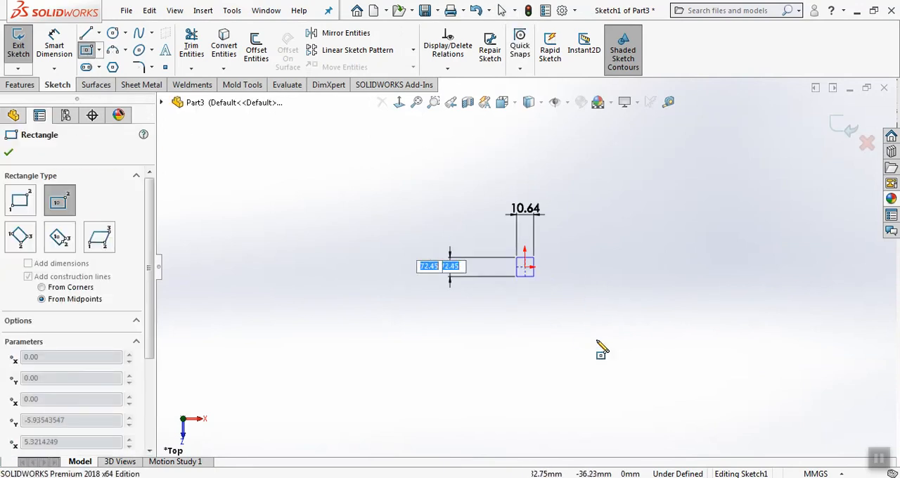
click(656, 380)
right_click(682, 245)
click(698, 248)
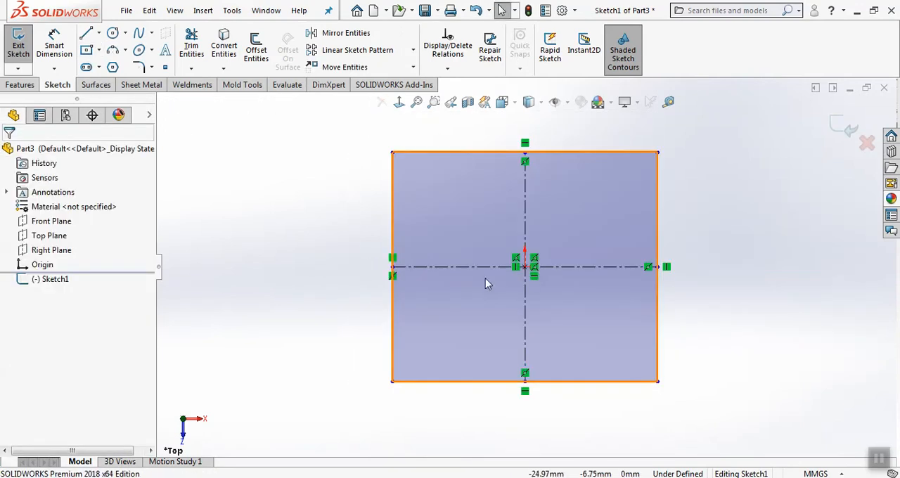
Extrude the rectangle upward into a thick solid block
key(ctrl+7)
click(834, 128)
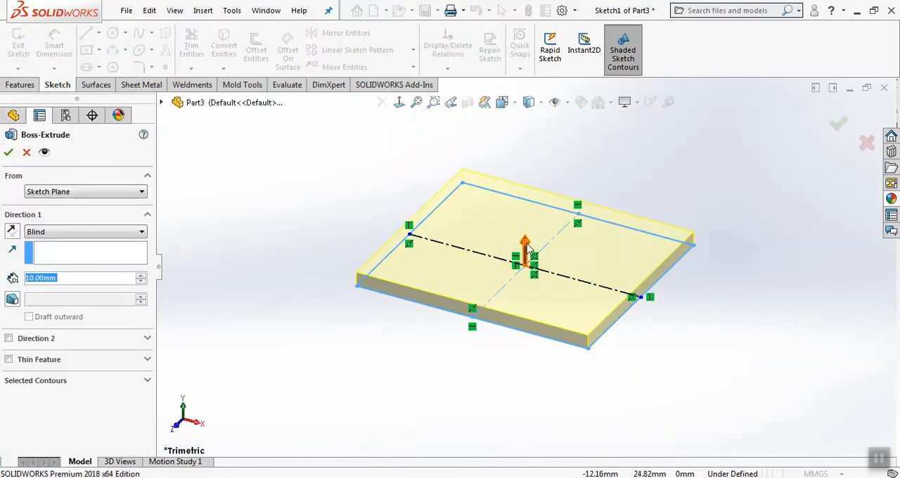
drag(524, 243, 526, 159)
click(838, 124)
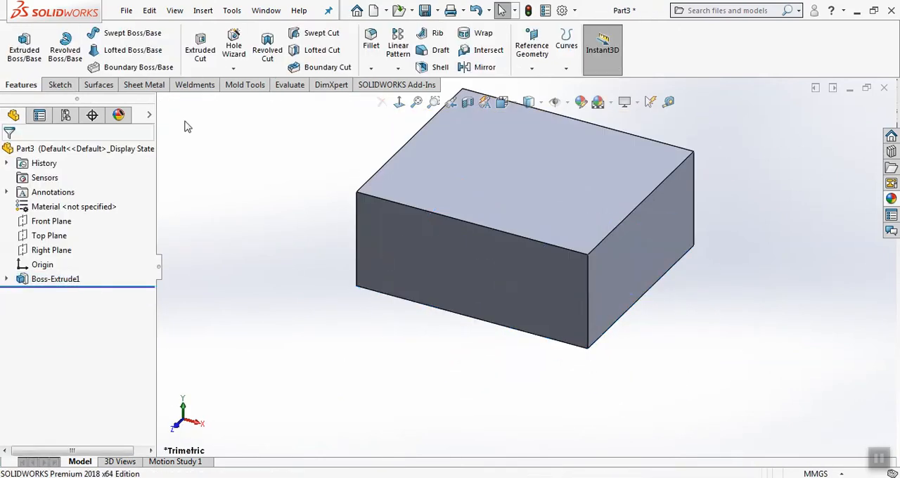
Start an extrude on the block's negative-X side face and sketch a vertical straight slot clear of the block
click(24, 46)
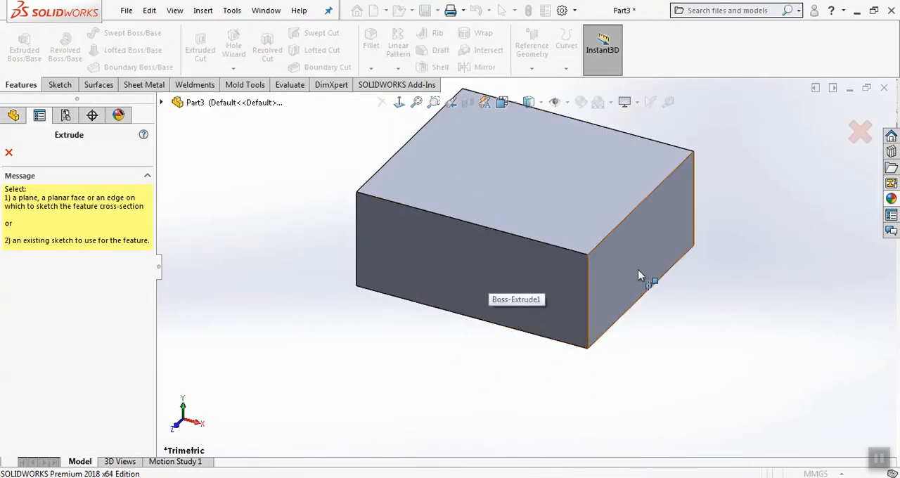
middle_drag(381, 245, 445, 302)
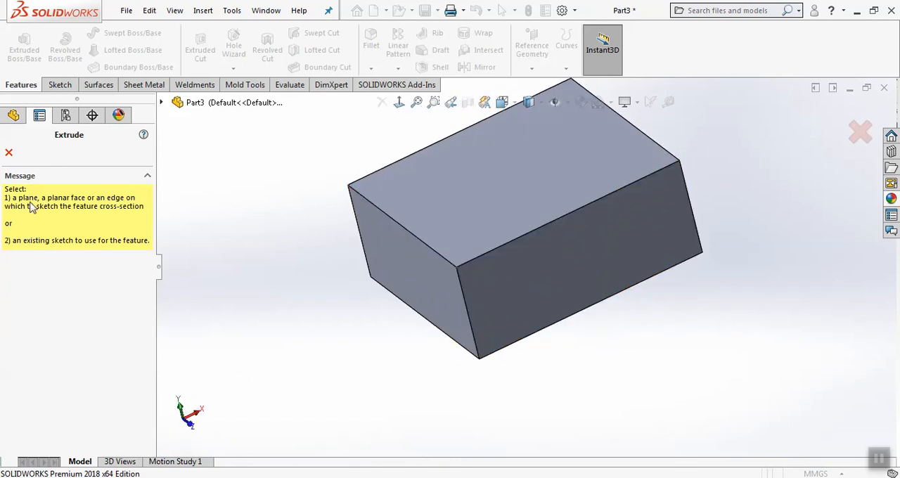
click(372, 268)
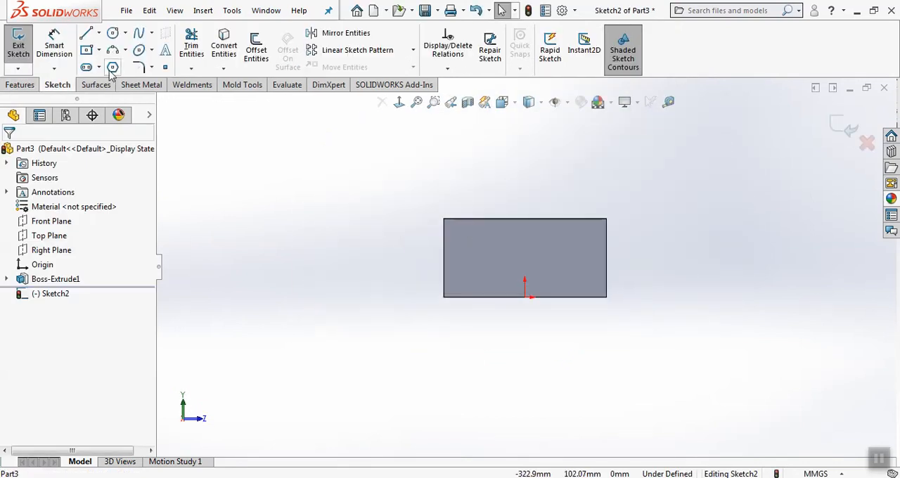
click(87, 68)
click(263, 190)
click(264, 317)
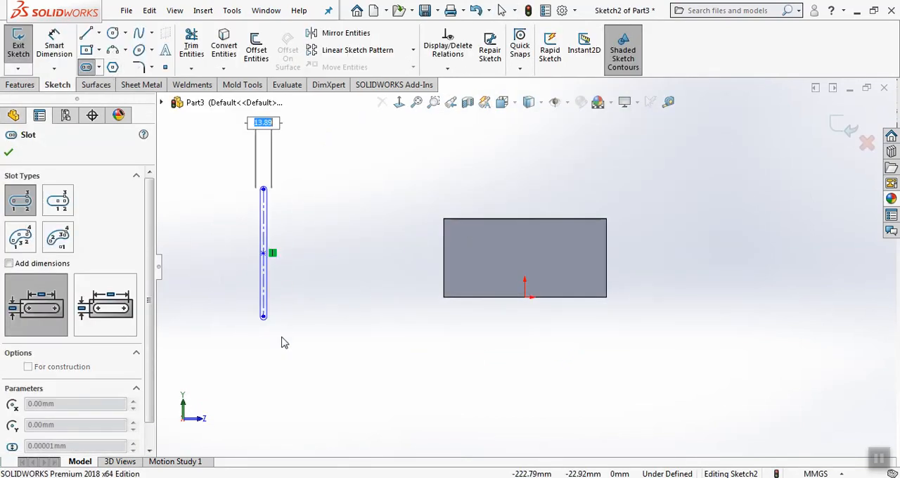
click(285, 343)
Extrude the slot profile into a separate solid body beside the block
click(847, 128)
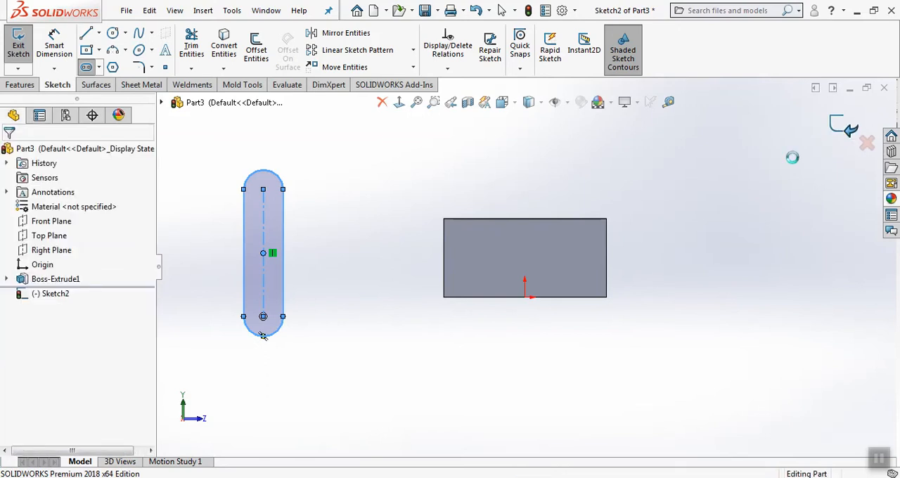
middle_drag(712, 203, 684, 253)
click(837, 123)
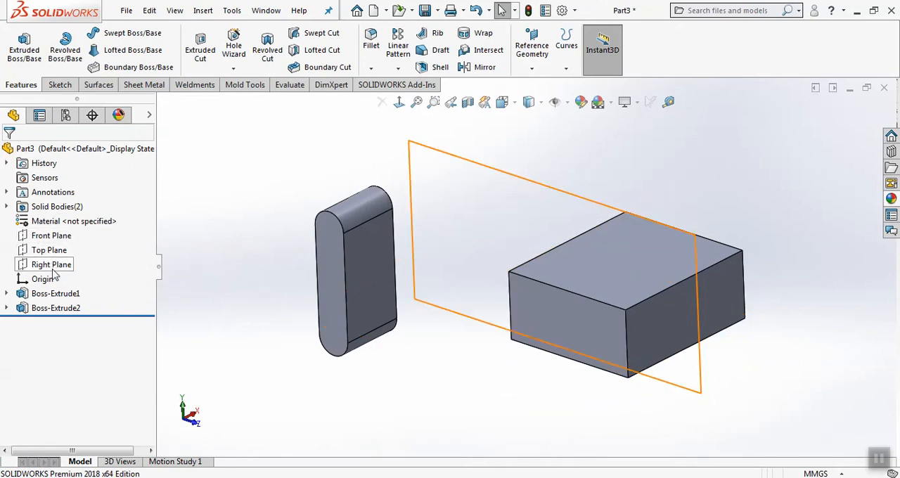
Show the Front, Top and Right planes in the model view
click(47, 237)
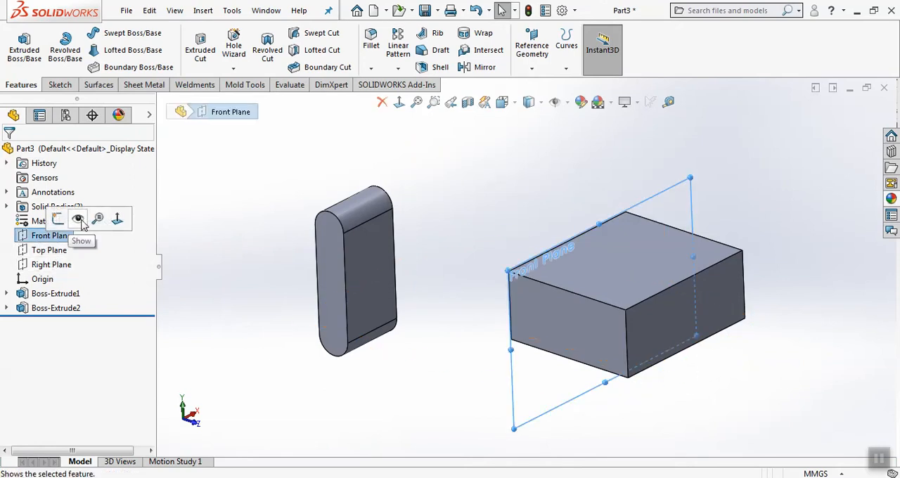
click(80, 219)
click(255, 261)
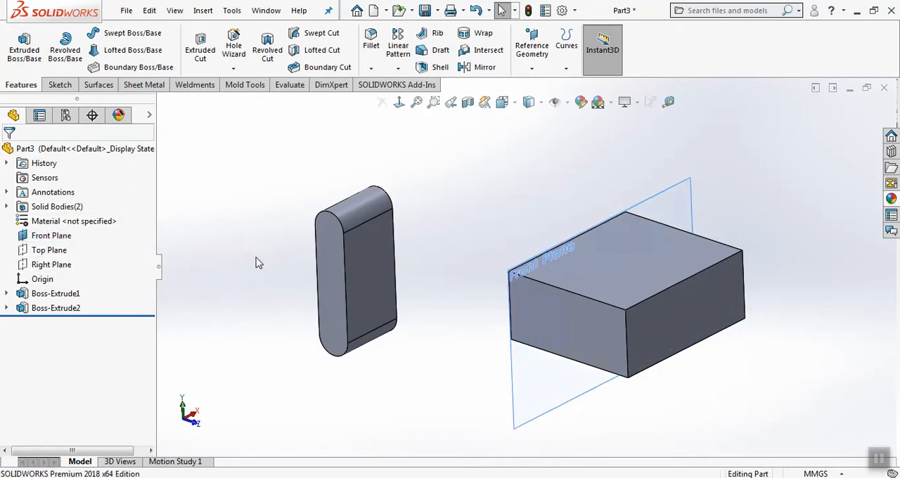
click(46, 255)
click(79, 233)
click(204, 316)
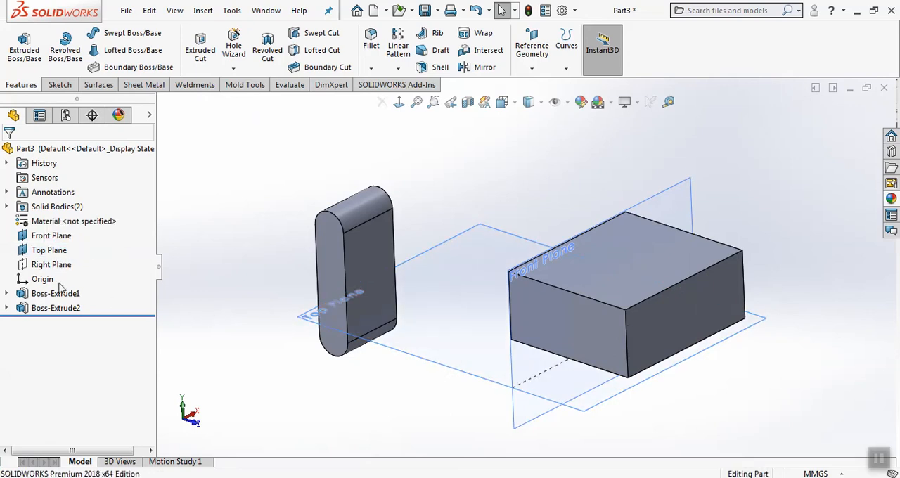
click(50, 264)
click(78, 248)
click(214, 241)
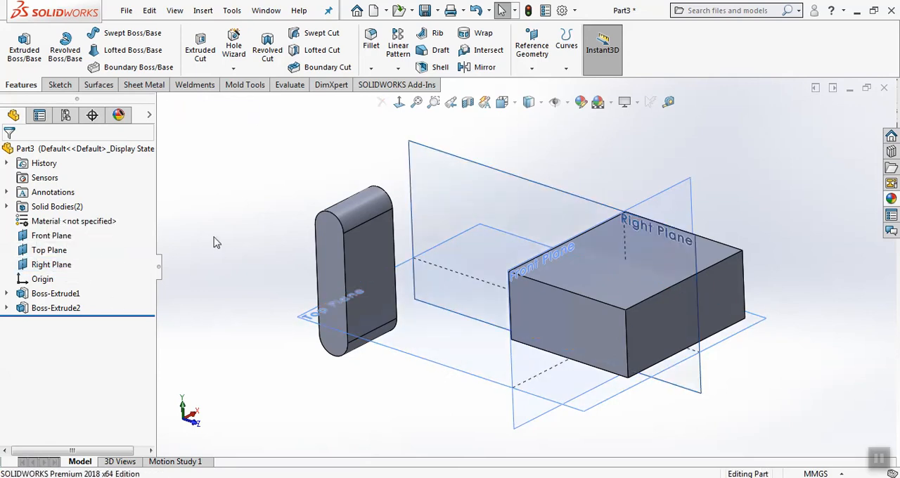
Hide the Right, Top and Front planes individually
scroll(214, 238, up, 1)
mouse_move(214, 238)
middle_down()
mouse_move(279, 222)
mouse_move(205, 252)
middle_up()
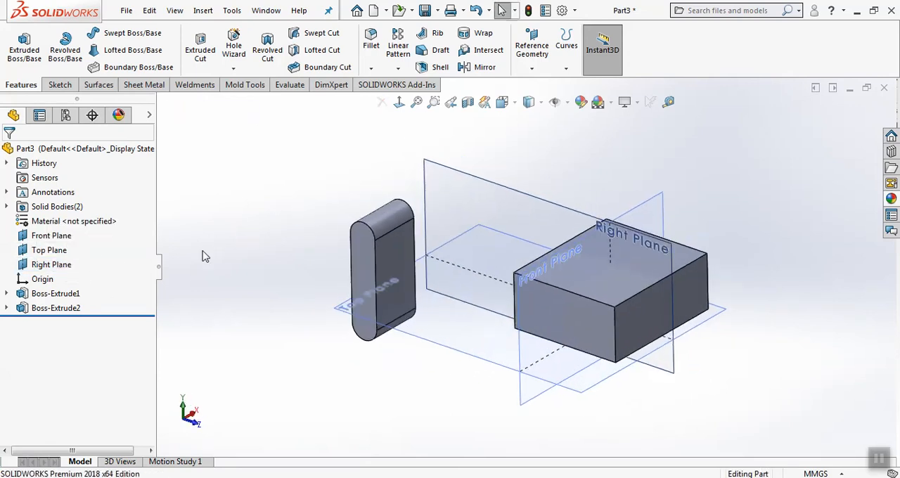
click(56, 265)
click(82, 249)
click(56, 251)
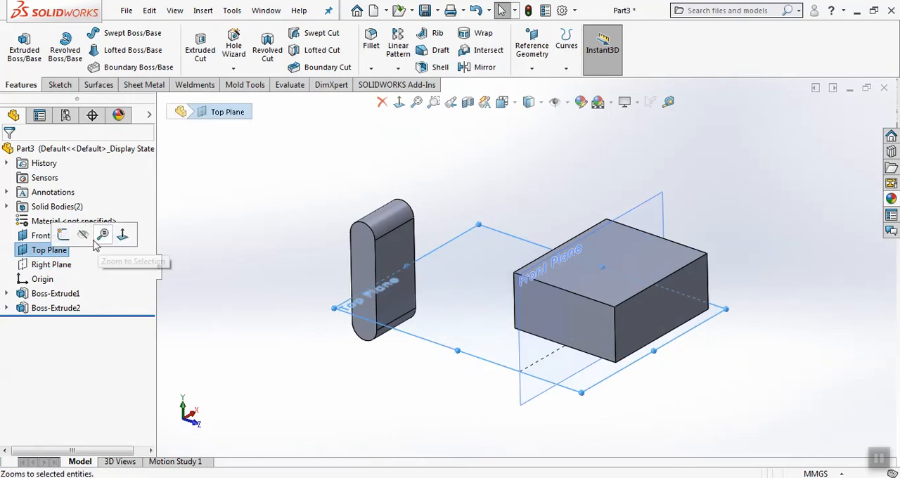
click(82, 235)
click(51, 235)
click(82, 221)
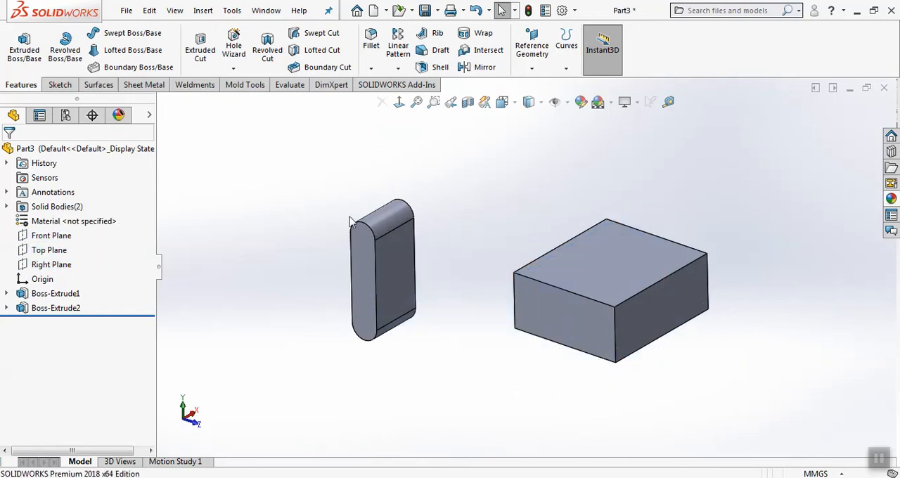
Toggle the visibility of the primary planes off and on, leaving all three displayed
click(555, 102)
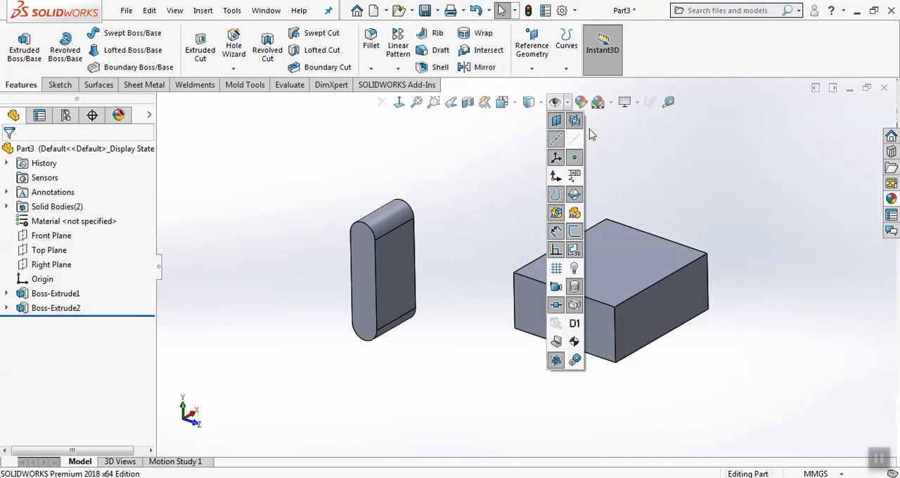
click(574, 121)
click(574, 122)
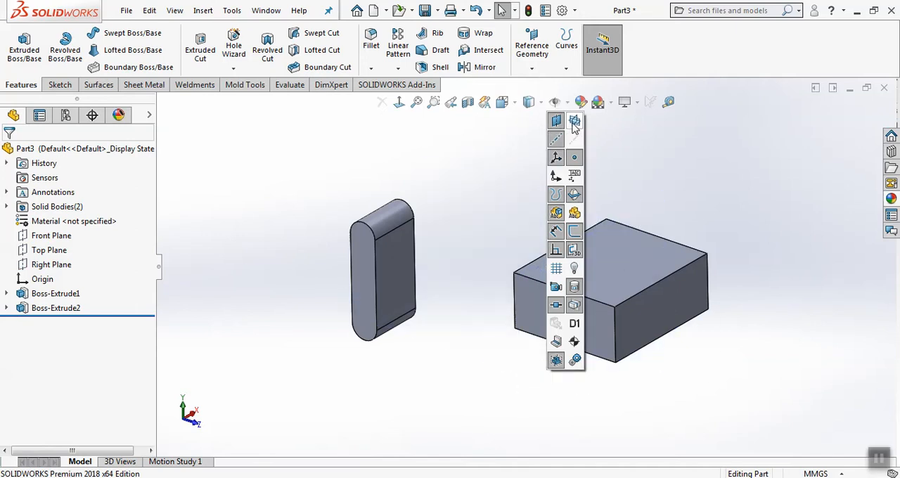
click(574, 122)
click(575, 122)
click(574, 121)
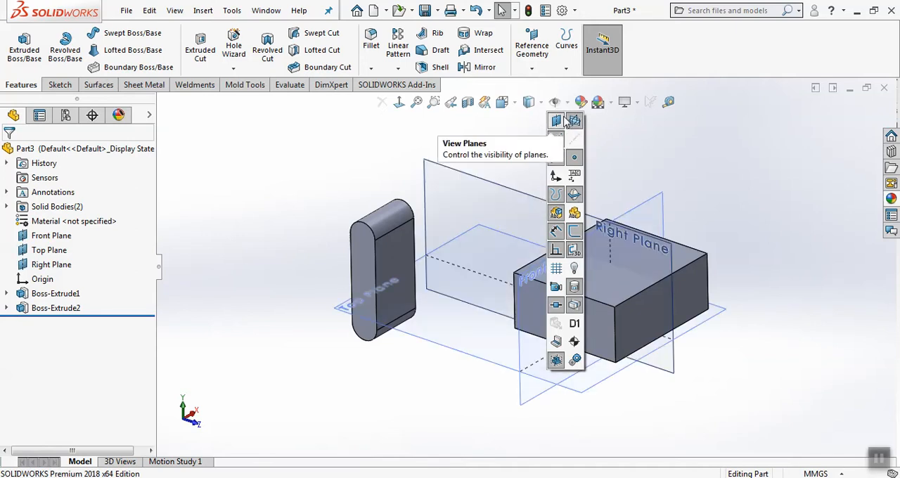
Toggle the general plane display off and on, and hide the primary planes
click(559, 122)
click(559, 121)
click(559, 121)
click(559, 122)
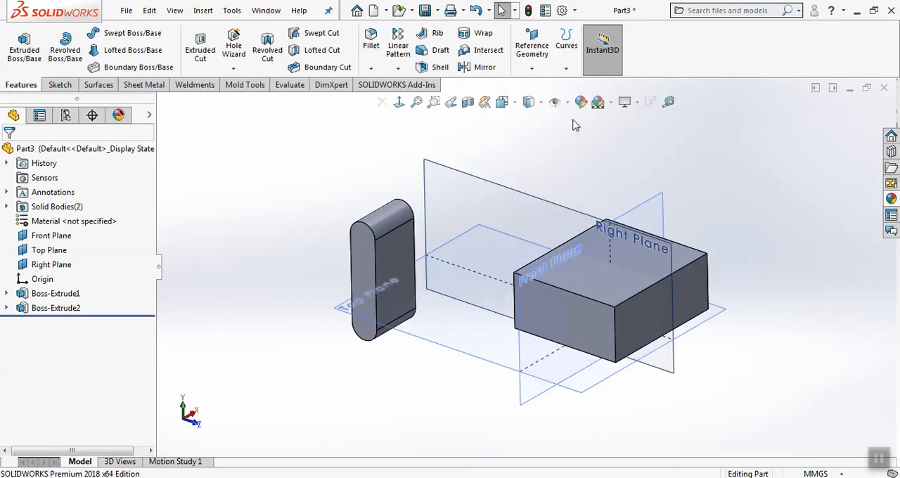
click(554, 102)
click(575, 121)
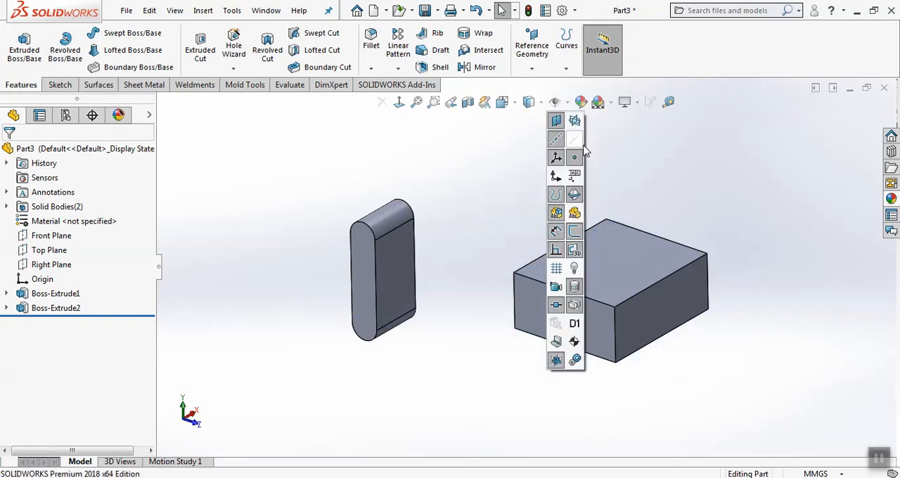
Create a reference plane offset 70 mm above the block's top face
scroll(703, 312, down, 3)
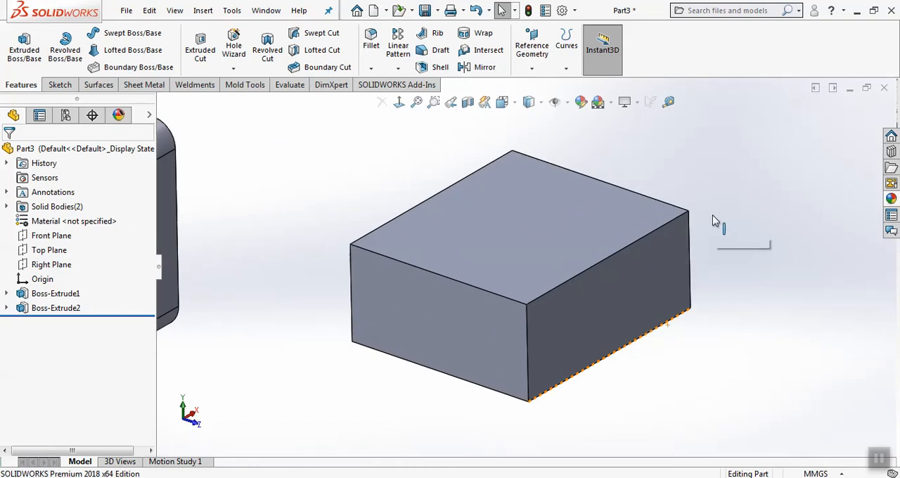
click(532, 69)
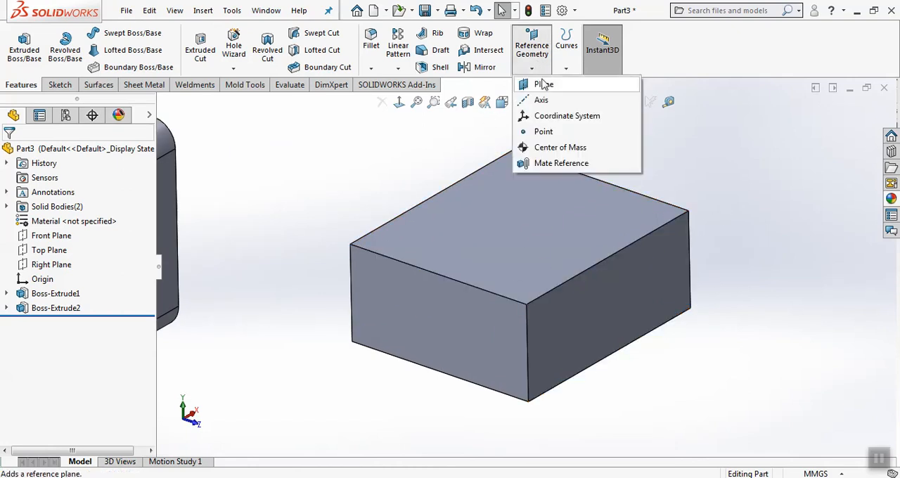
click(542, 85)
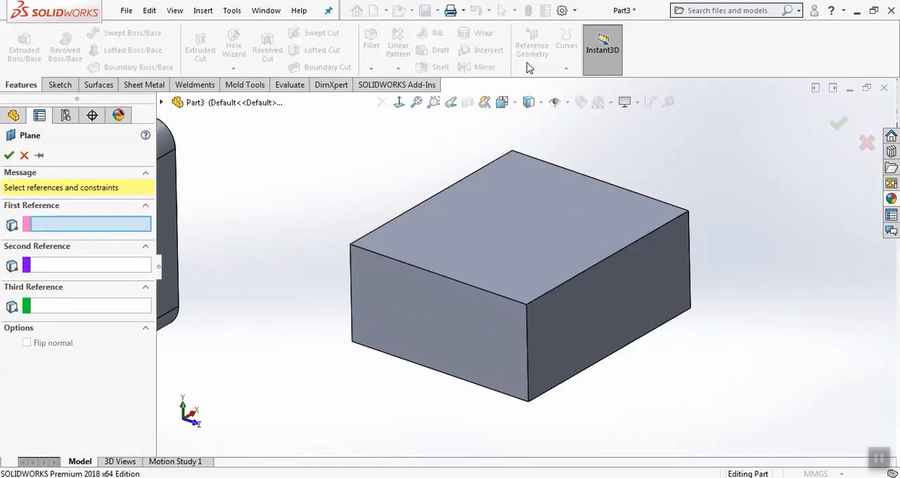
click(484, 234)
scroll(614, 151, up, 3)
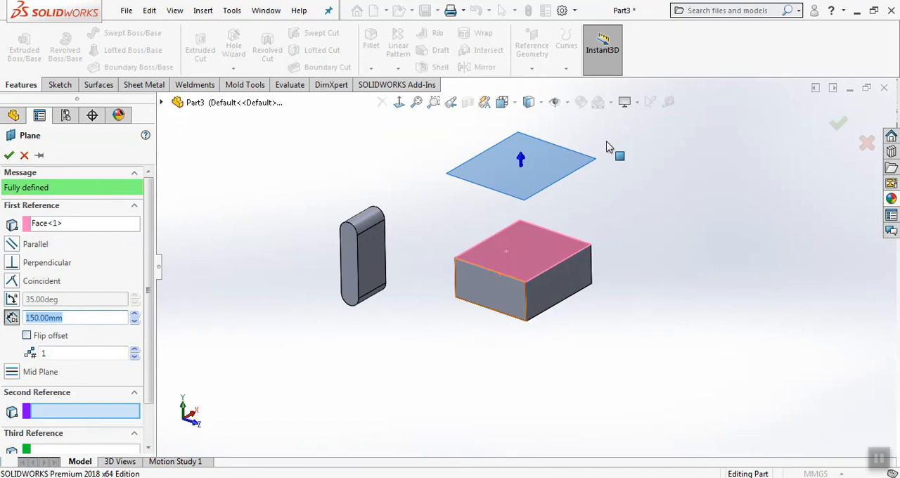
click(137, 320)
click(137, 320)
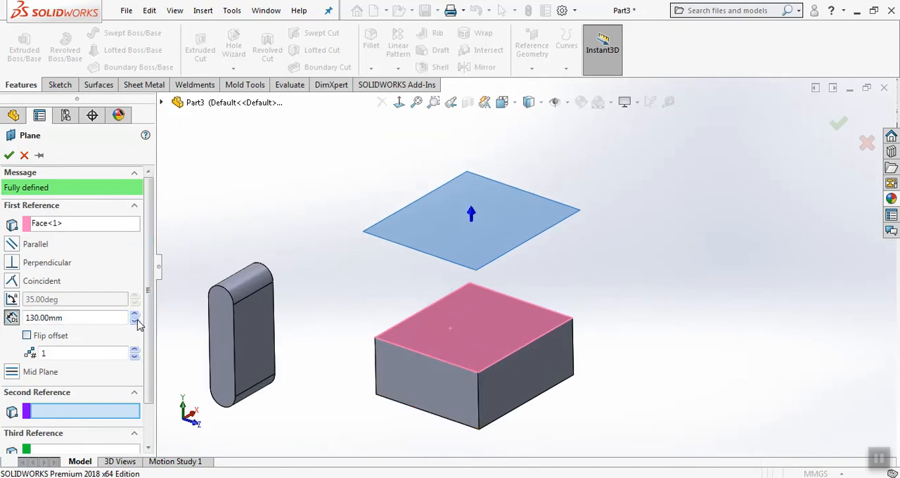
click(137, 320)
click(137, 321)
click(137, 321)
click(137, 320)
click(138, 321)
click(137, 320)
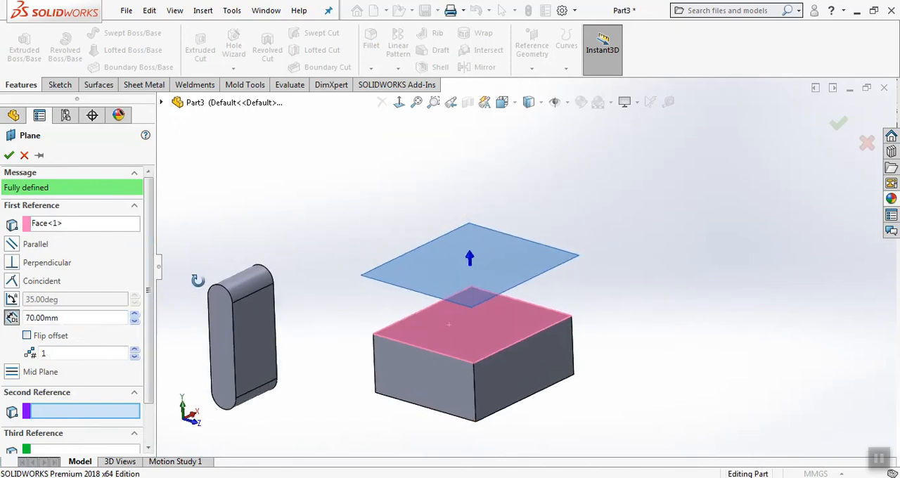
click(8, 154)
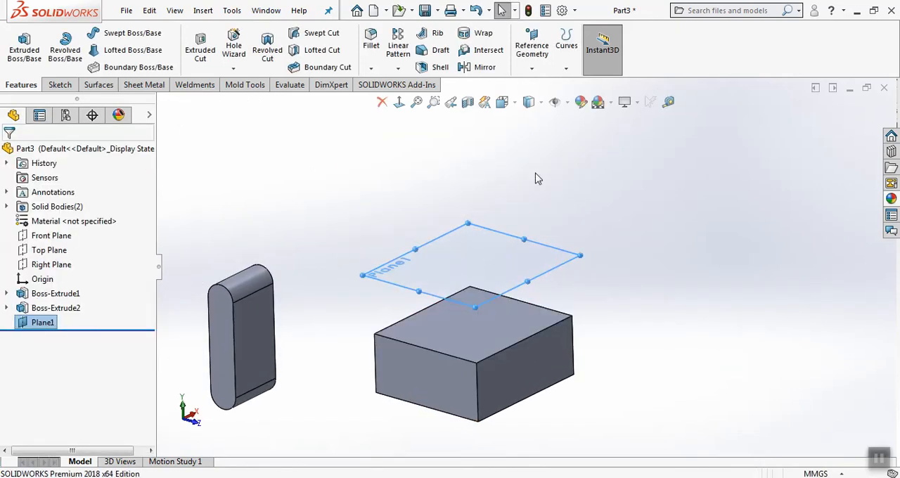
Create a second reference plane offset 80 mm above Plane1
click(532, 48)
click(543, 81)
click(504, 239)
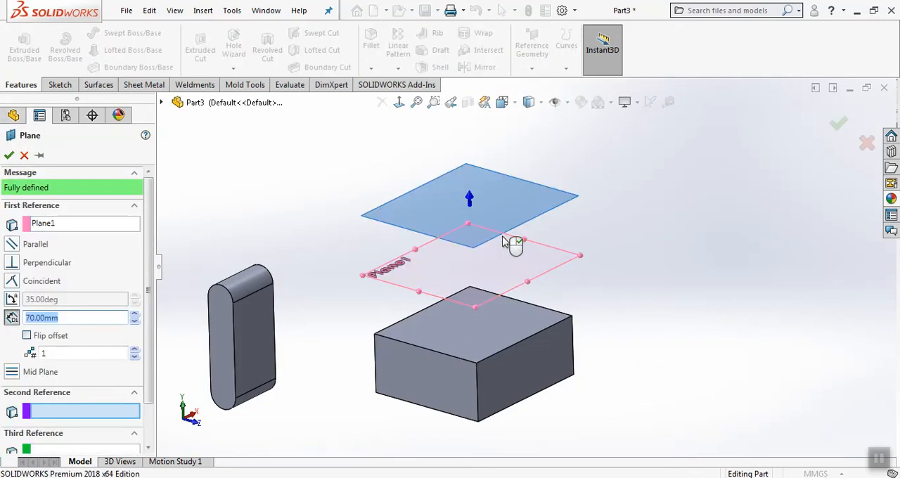
click(134, 314)
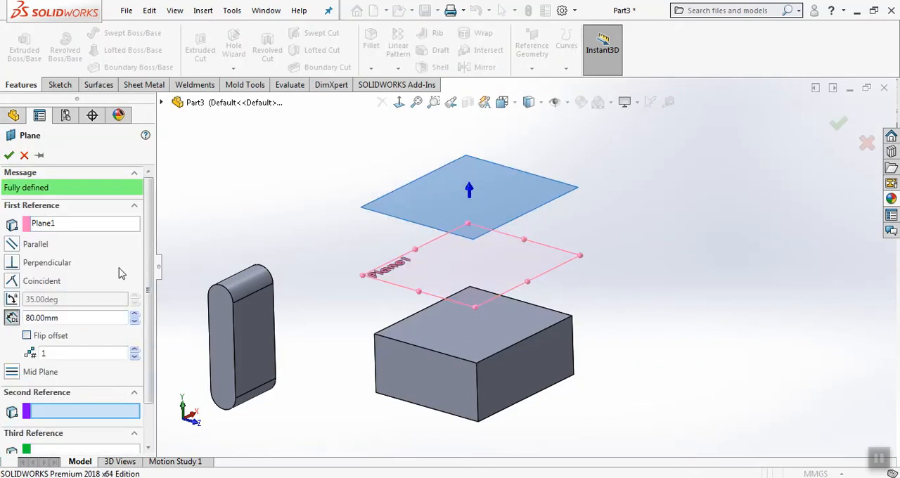
click(9, 155)
Set up a reference plane offset 160 mm from the block's visible right side face
scroll(614, 237, up, 3)
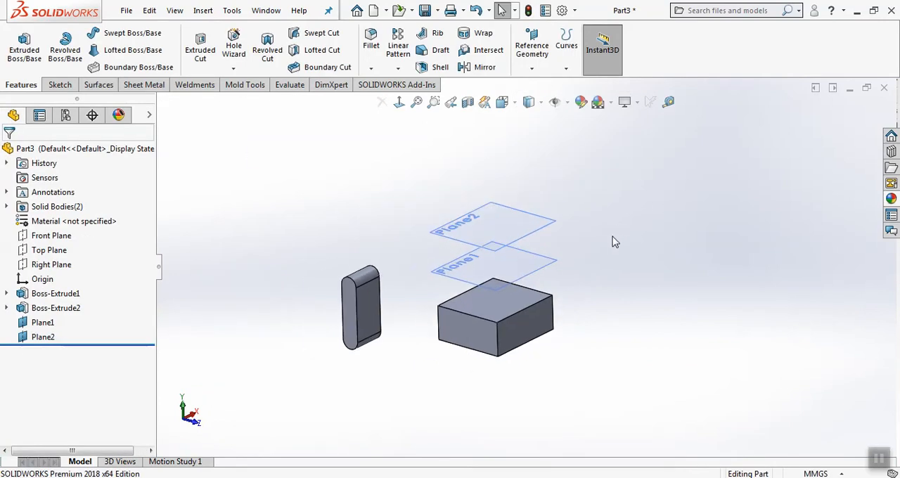
middle_drag(613, 238, 615, 236)
click(531, 45)
click(540, 85)
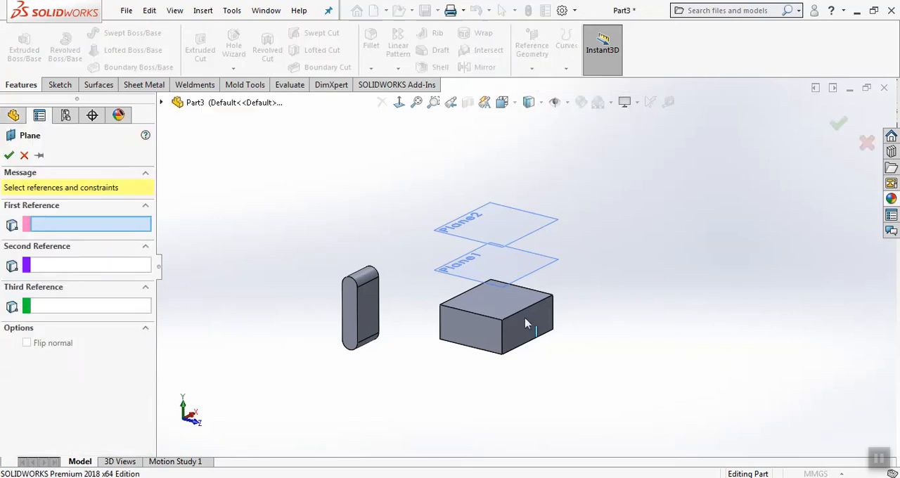
click(525, 337)
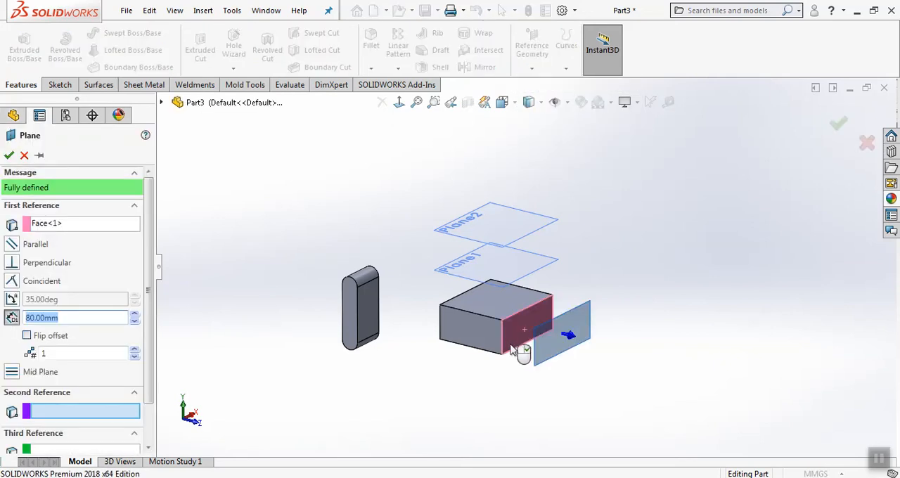
click(134, 313)
click(134, 313)
click(134, 314)
click(134, 313)
click(135, 314)
click(134, 314)
click(134, 314)
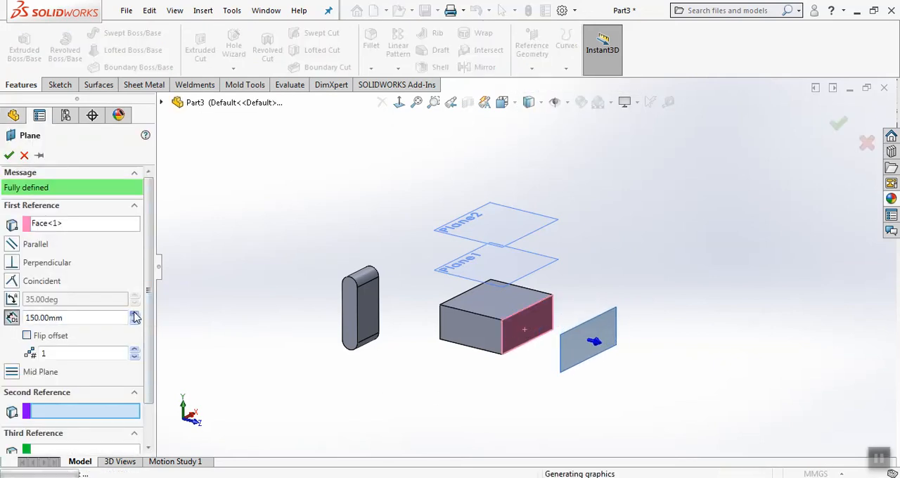
click(134, 314)
Toggle the plane's offset direction back and forth, leave it pointing outward from the block, and accept the plane
click(40, 337)
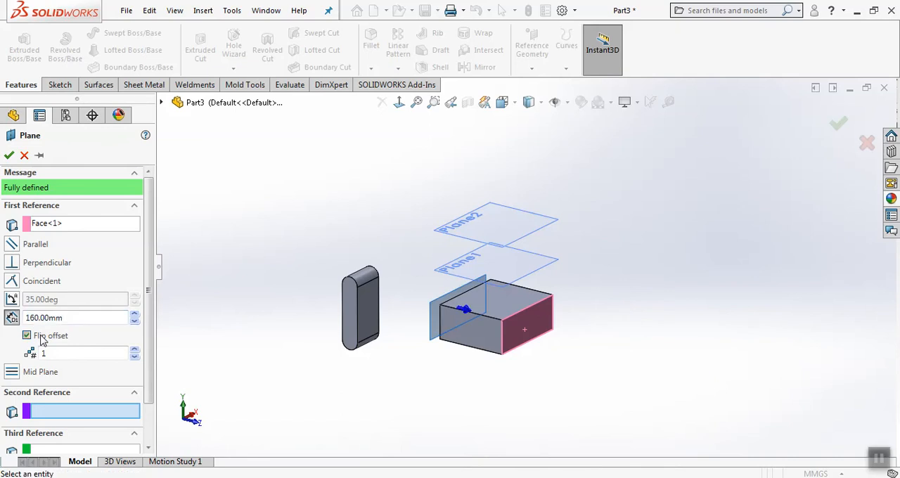
click(40, 338)
click(41, 337)
click(40, 337)
click(40, 337)
click(40, 338)
click(40, 337)
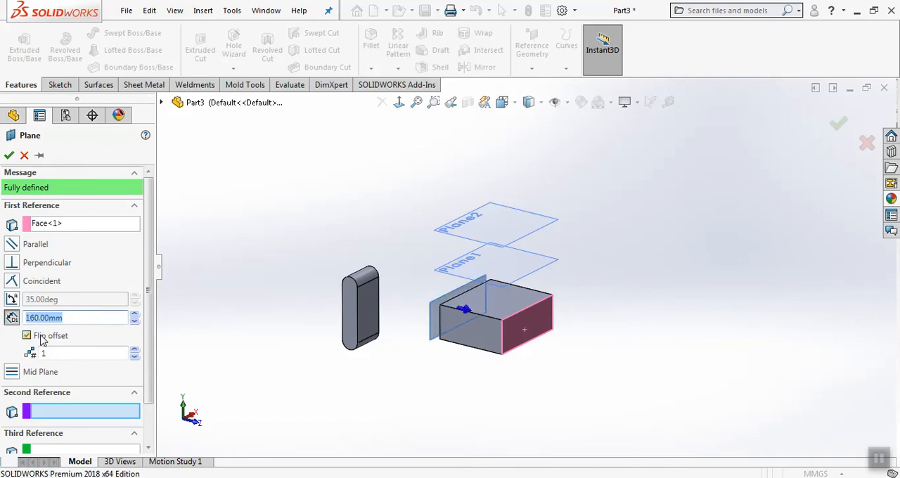
click(42, 339)
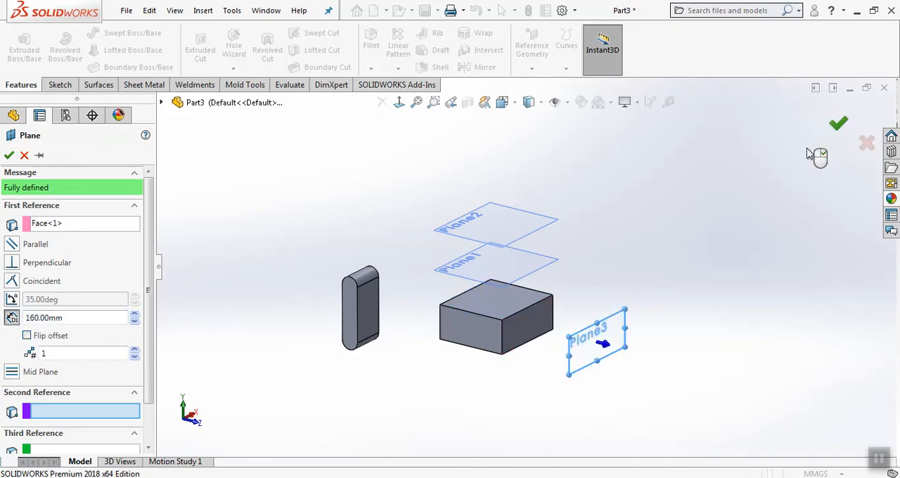
click(837, 124)
Create three reference planes spaced 160 mm apart, outward from the block's visible left side face
click(531, 50)
click(544, 85)
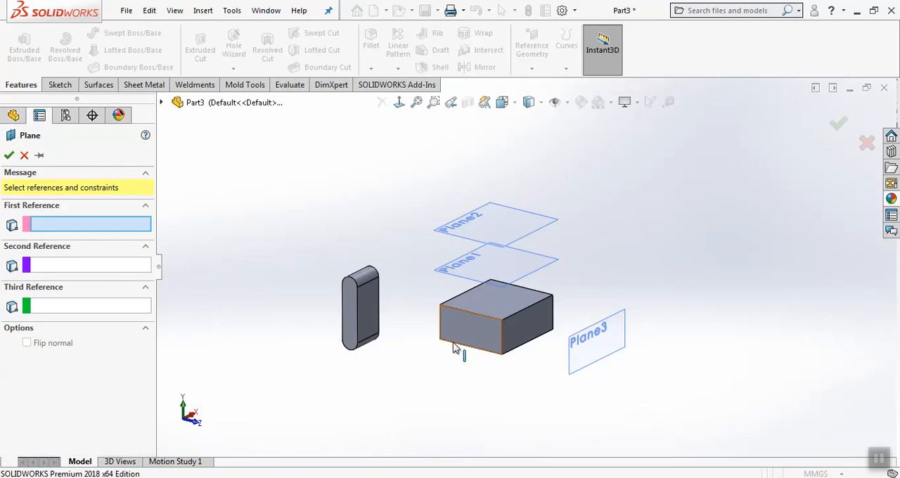
scroll(394, 345, down, 3)
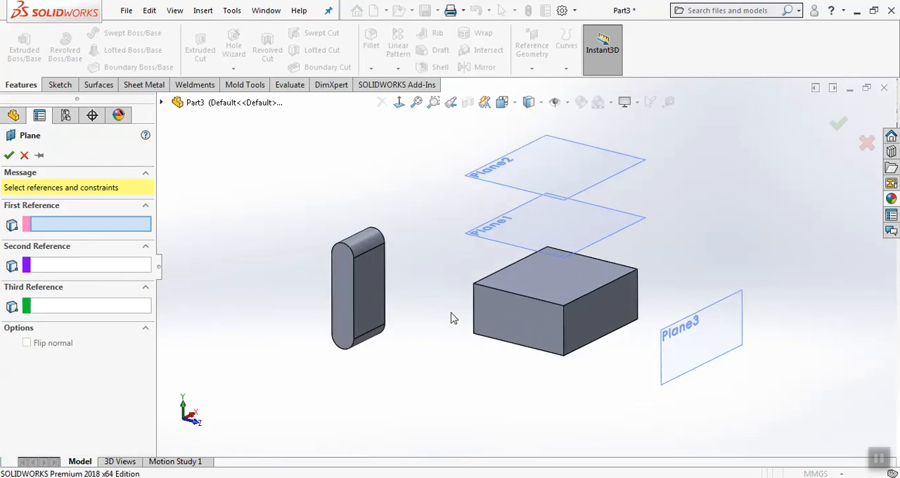
click(525, 318)
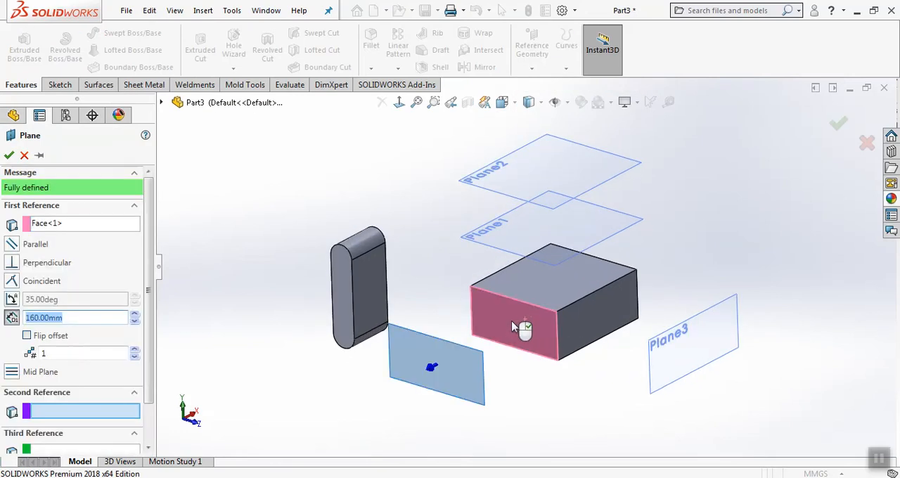
click(134, 350)
click(134, 350)
scroll(524, 271, up, 3)
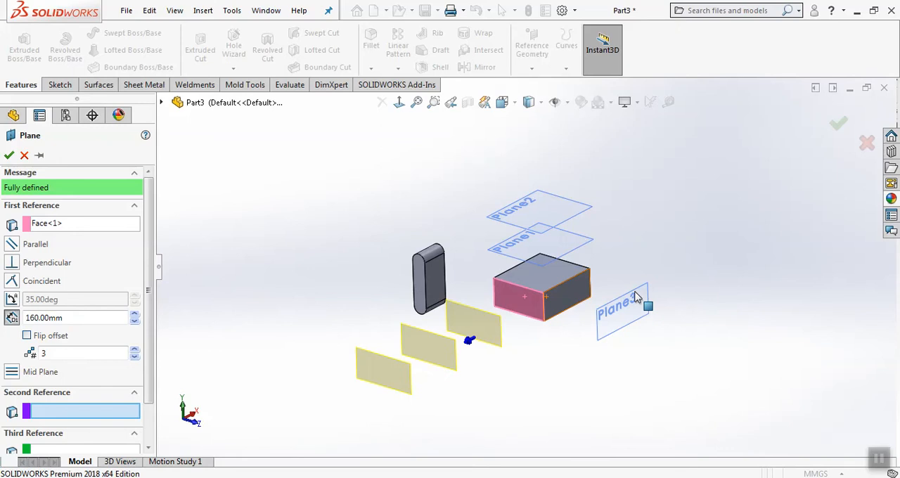
middle_drag(636, 297, 605, 318)
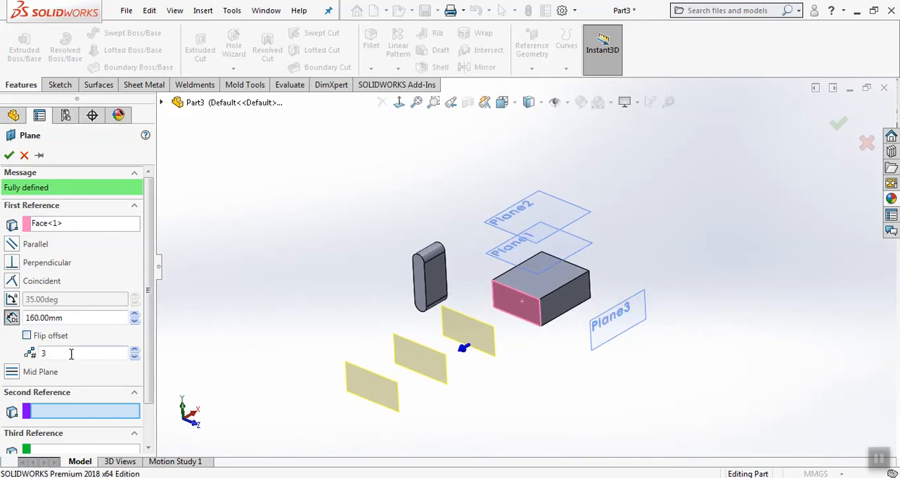
click(9, 155)
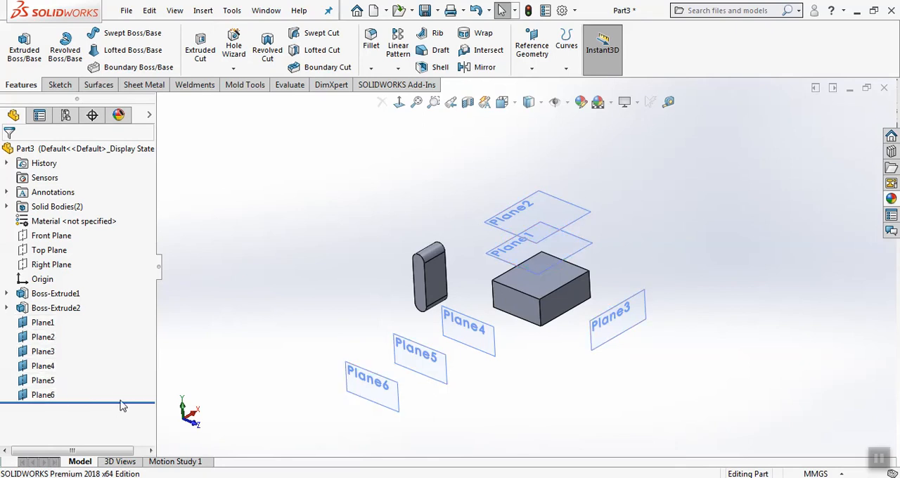
Roll the feature history back to just after Boss-Extrude2 and create a mid plane between the block's left side face and its opposite face
drag(127, 400, 136, 315)
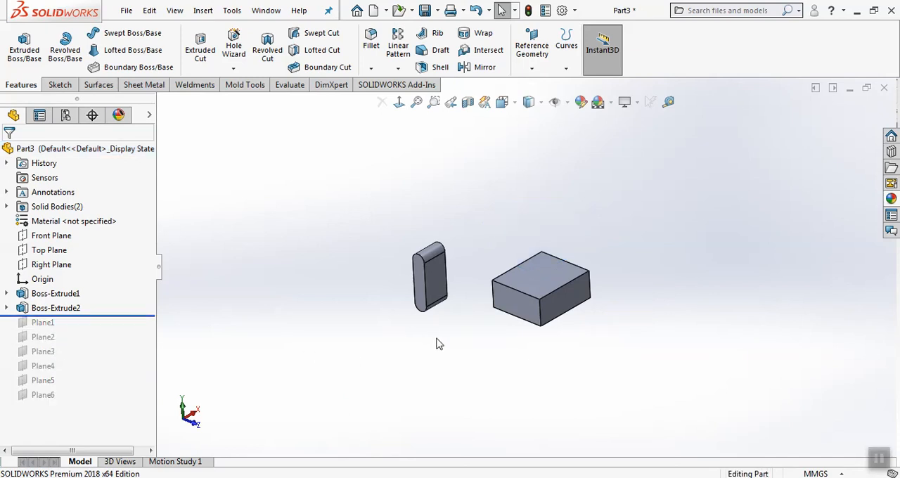
scroll(622, 316, down, 5)
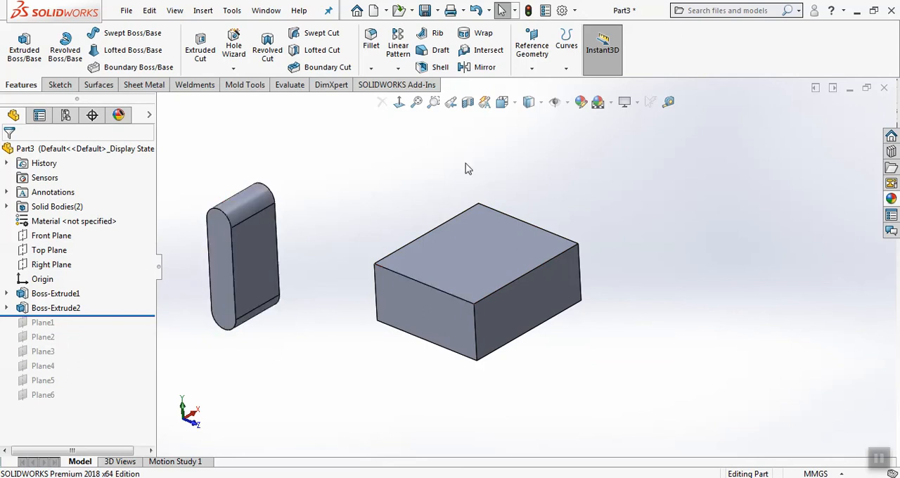
scroll(333, 405, down, 3)
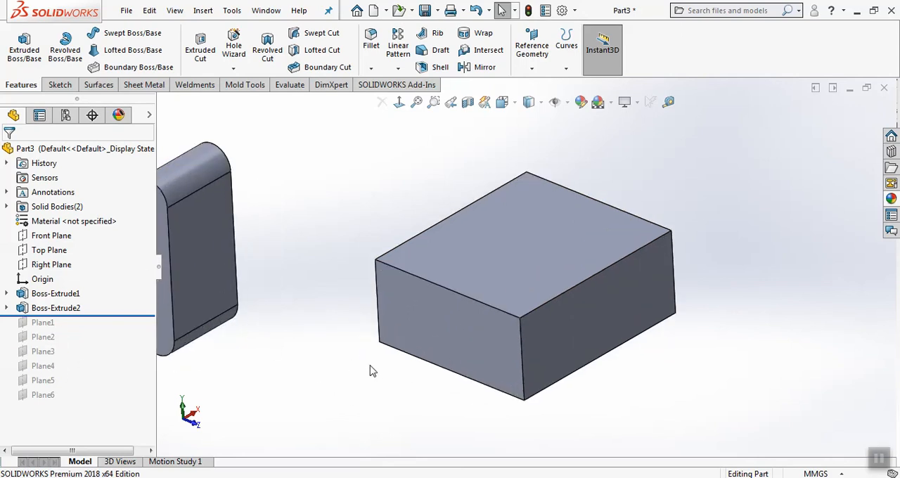
click(533, 68)
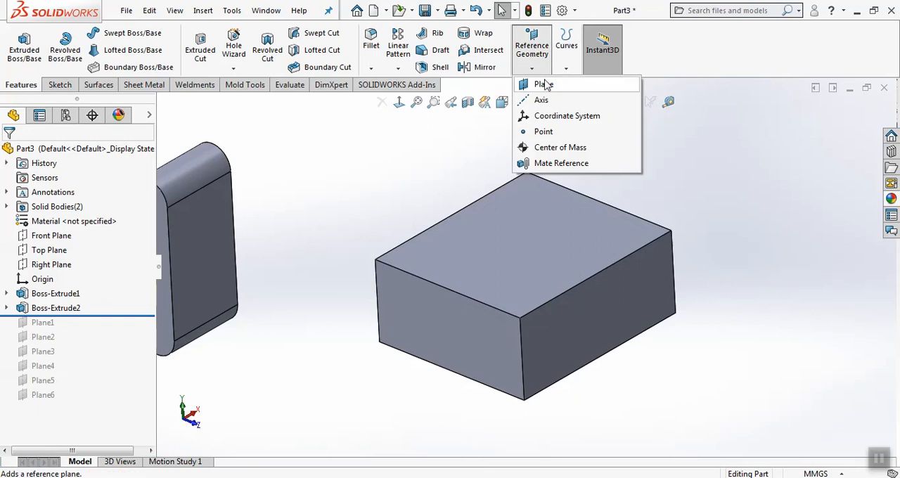
click(542, 86)
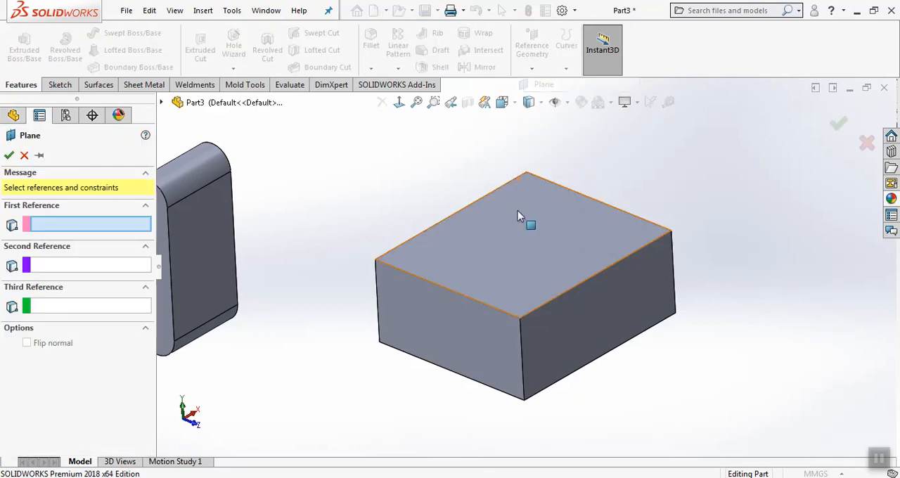
click(502, 341)
middle_drag(592, 330, 527, 368)
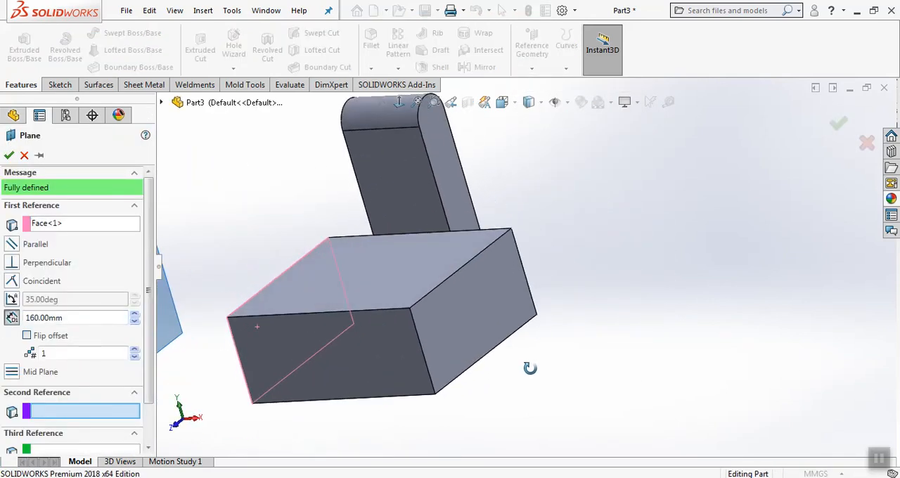
click(480, 311)
middle_drag(591, 311, 577, 267)
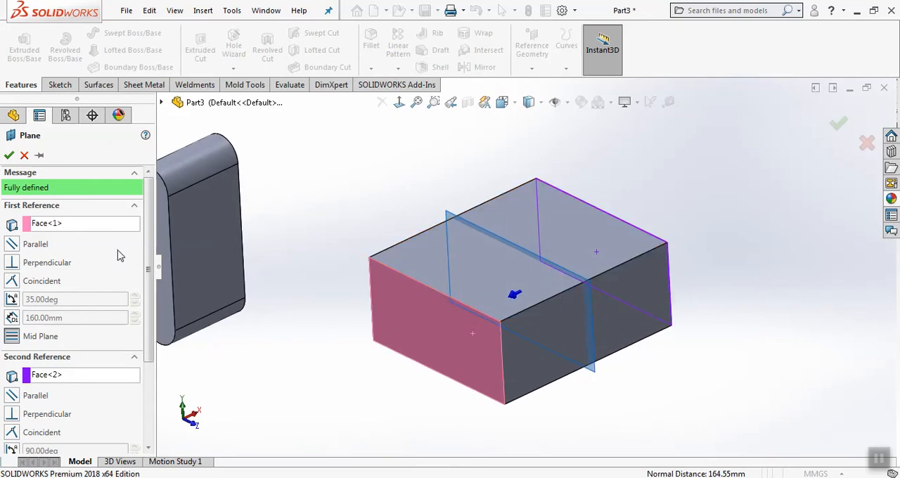
click(9, 155)
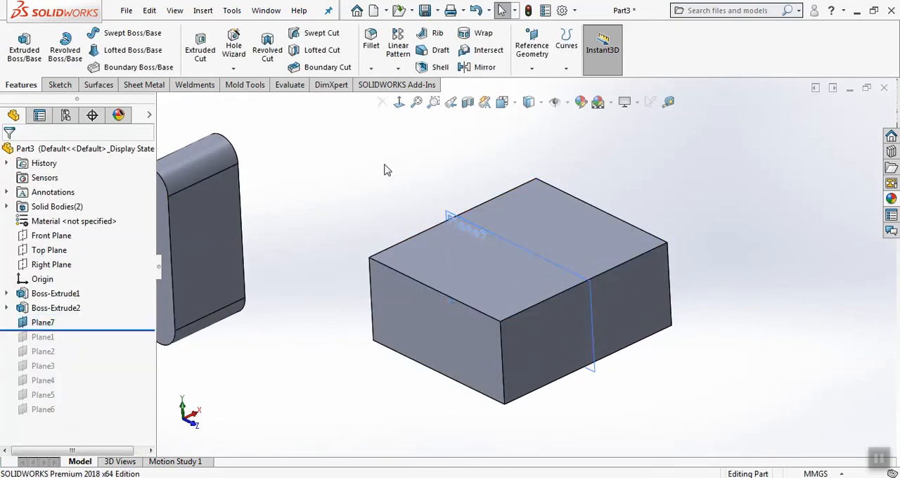
Create a mid plane bisecting the corner between the block's two adjacent visible side faces
click(532, 68)
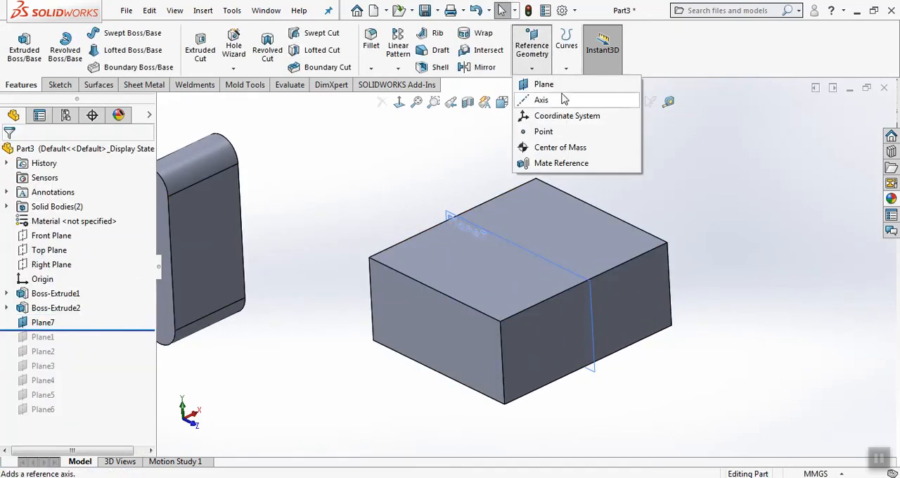
click(548, 84)
click(551, 320)
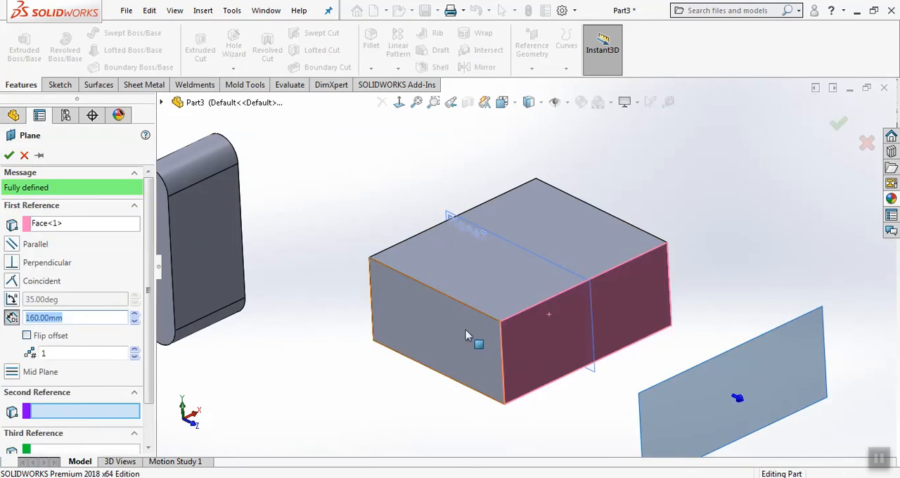
click(476, 341)
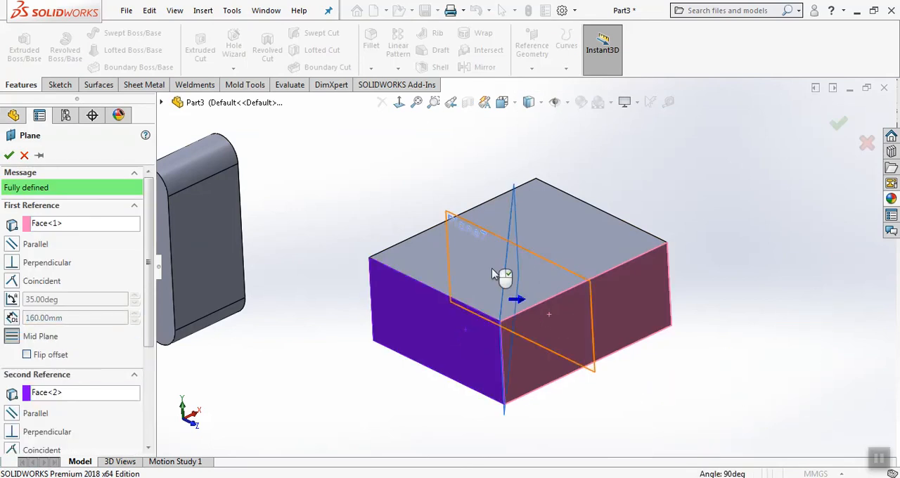
click(9, 155)
Create a mid plane between the two opposite rounded-end profile faces of the slot-shaped body
click(321, 331)
scroll(376, 326, up, 3)
scroll(309, 219, down, 3)
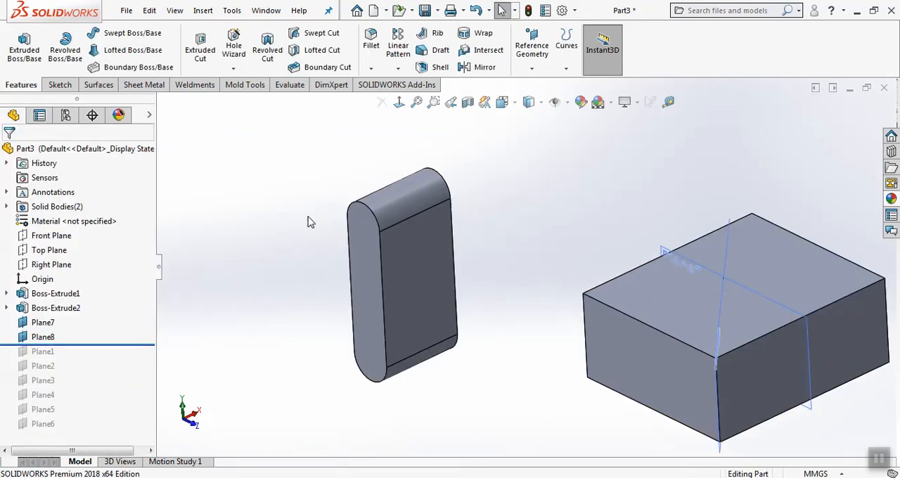
click(531, 46)
click(540, 85)
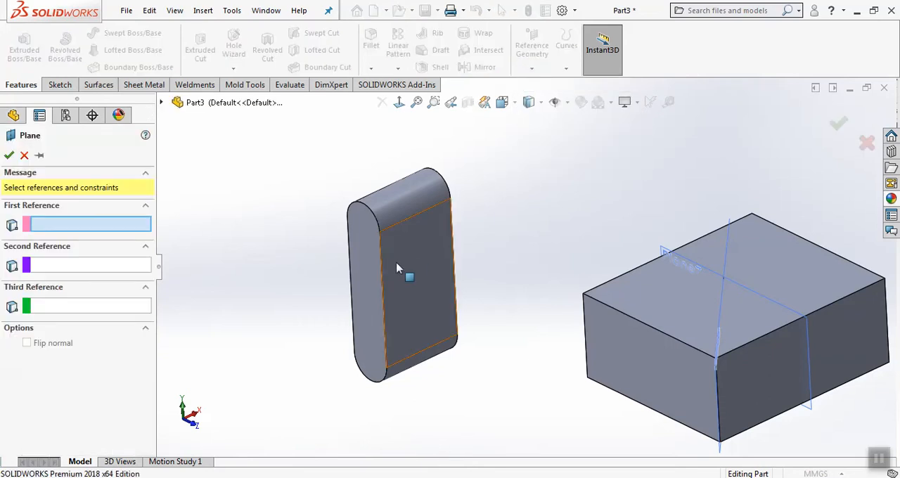
click(375, 274)
middle_drag(538, 223, 551, 197)
click(587, 204)
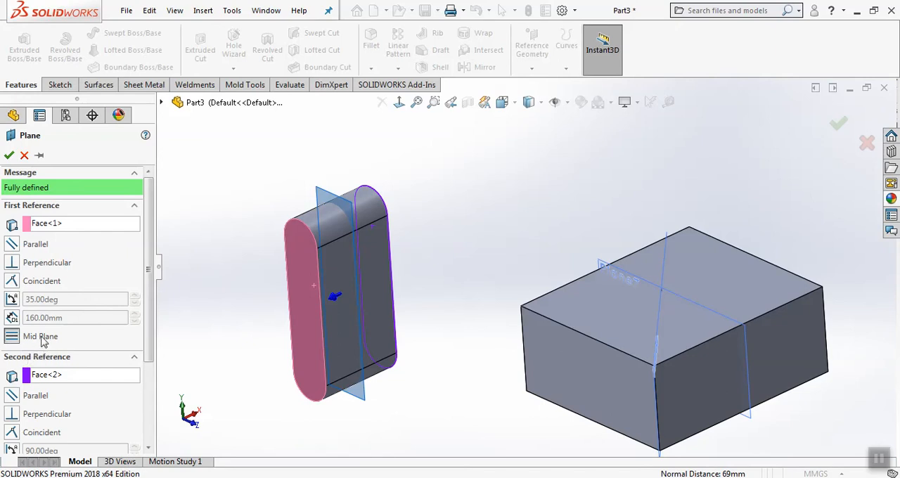
click(9, 155)
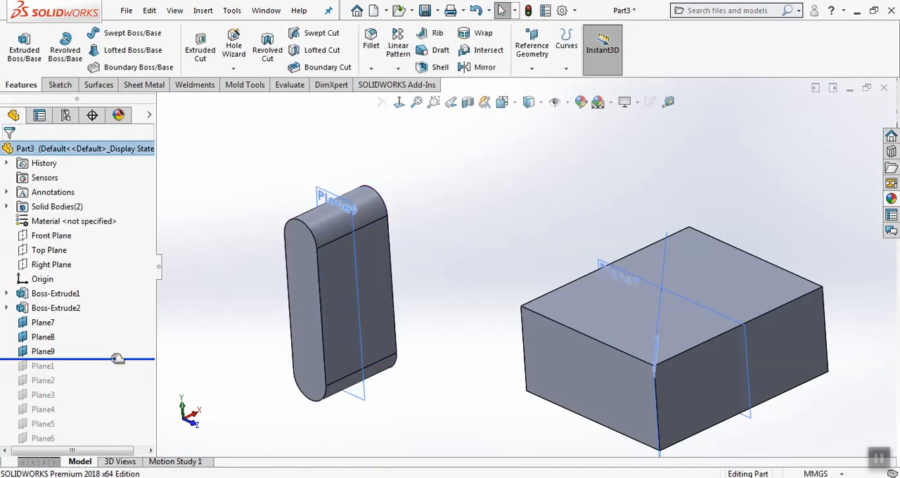
Roll the history back to just after Boss-Extrude2 and create a plane at 35 degrees to the block's top face through its left upper edge
drag(117, 358, 133, 316)
click(531, 68)
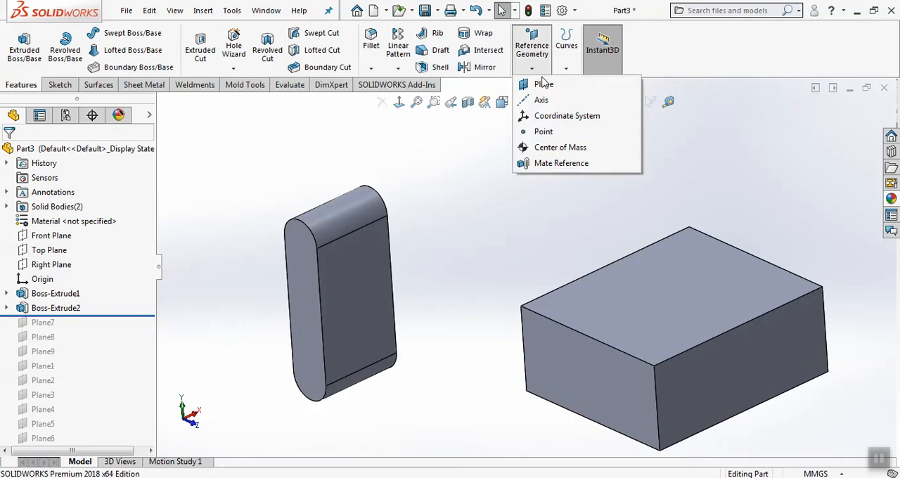
click(545, 82)
click(641, 306)
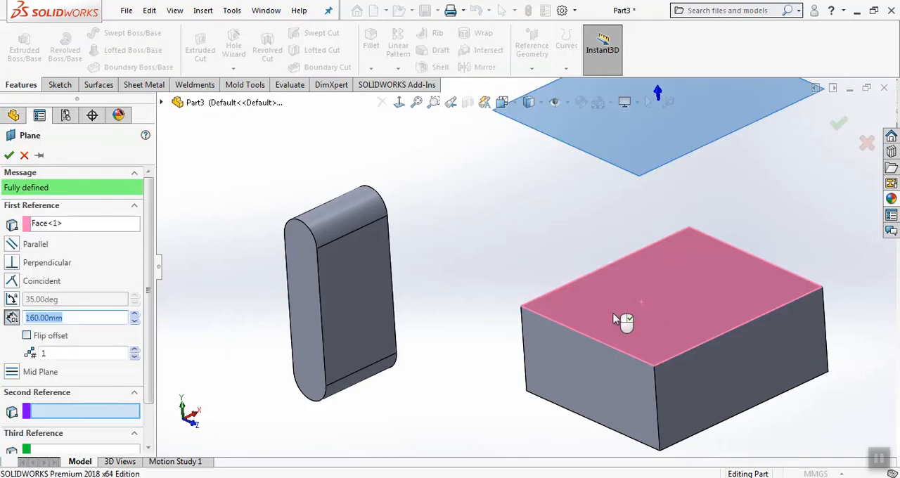
click(588, 339)
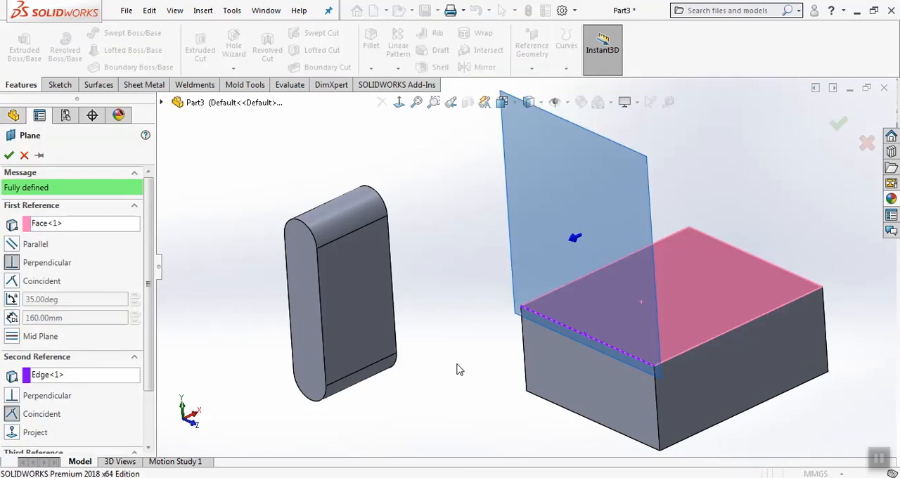
click(11, 300)
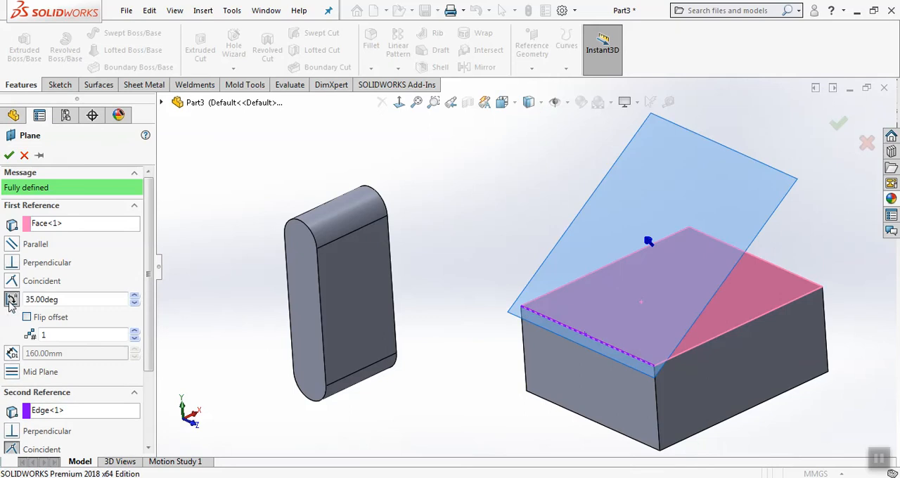
click(92, 301)
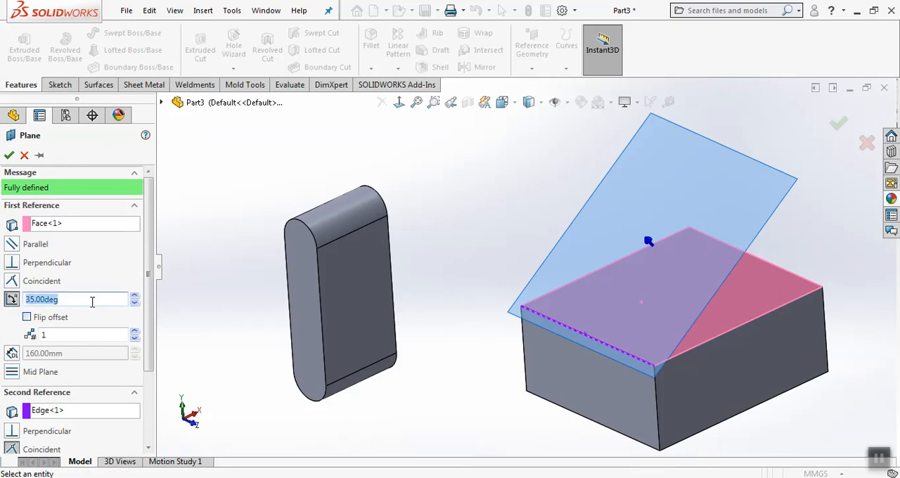
click(40, 319)
click(40, 318)
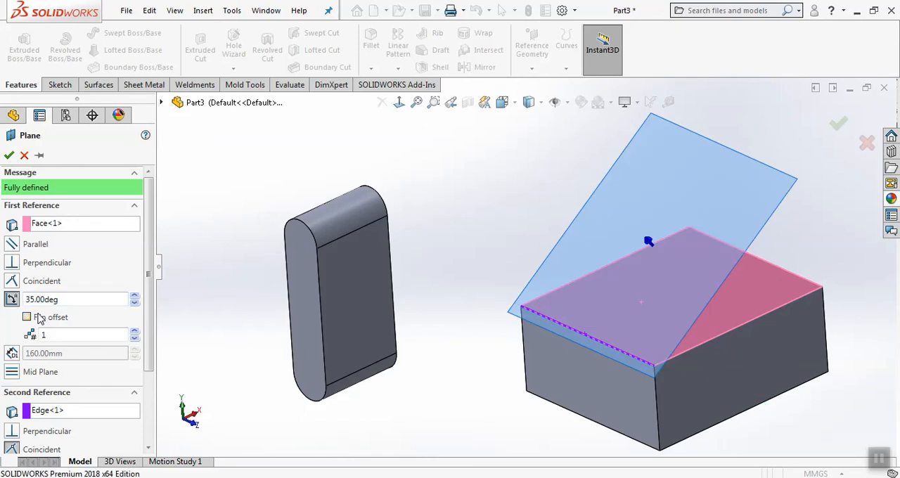
click(9, 155)
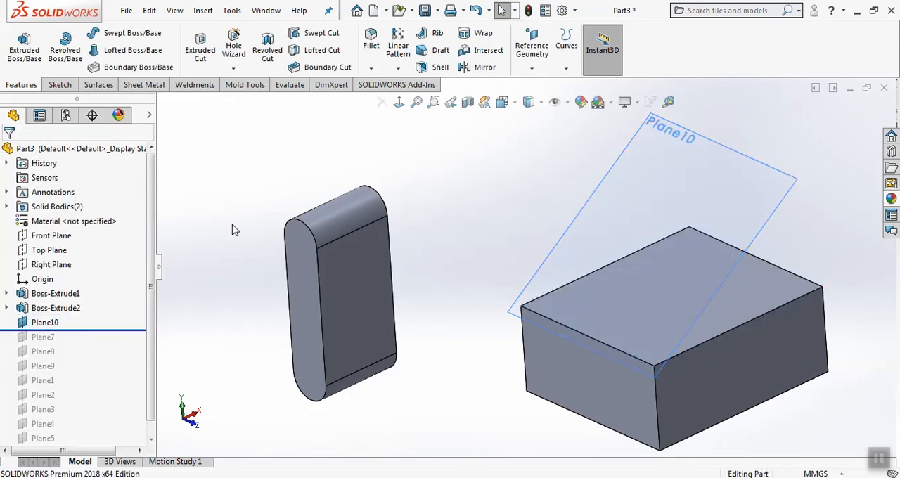
Create a mid plane through the slot-shaped body, between its two opposite rounded-end profile faces
scroll(247, 235, up, 2)
scroll(430, 288, down, 2)
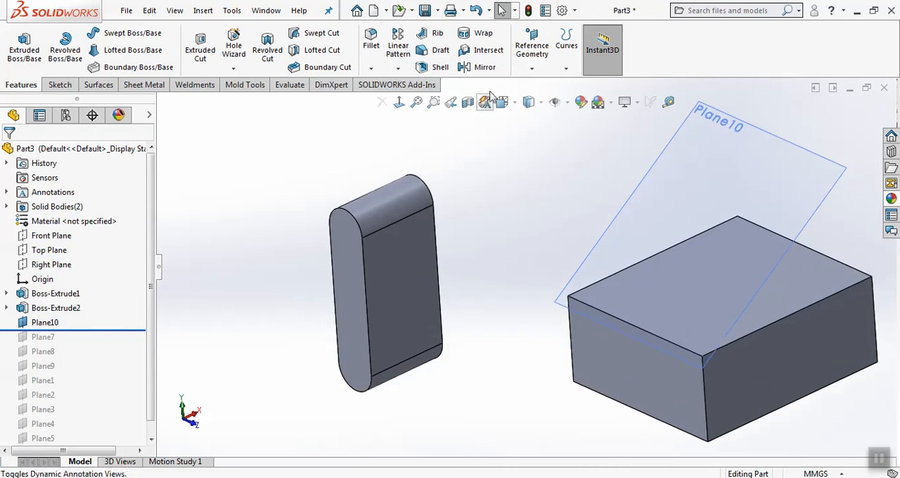
click(531, 46)
click(537, 84)
click(355, 253)
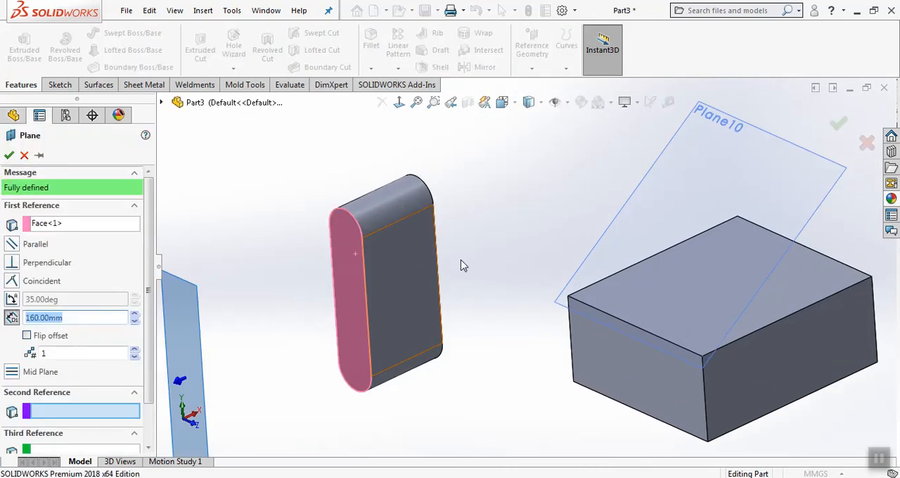
middle_drag(460, 266, 569, 206)
click(598, 199)
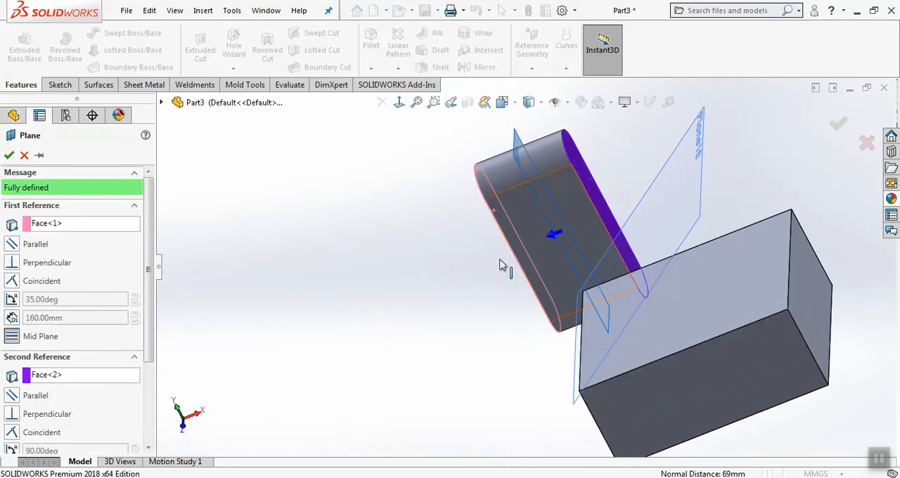
middle_drag(499, 264, 523, 253)
click(838, 124)
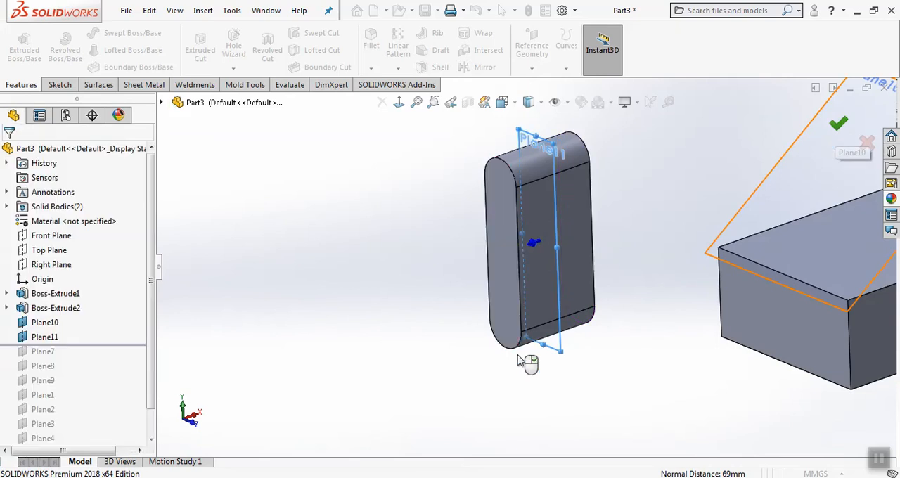
scroll(520, 361, up, 2)
scroll(588, 297, down, 1)
click(608, 202)
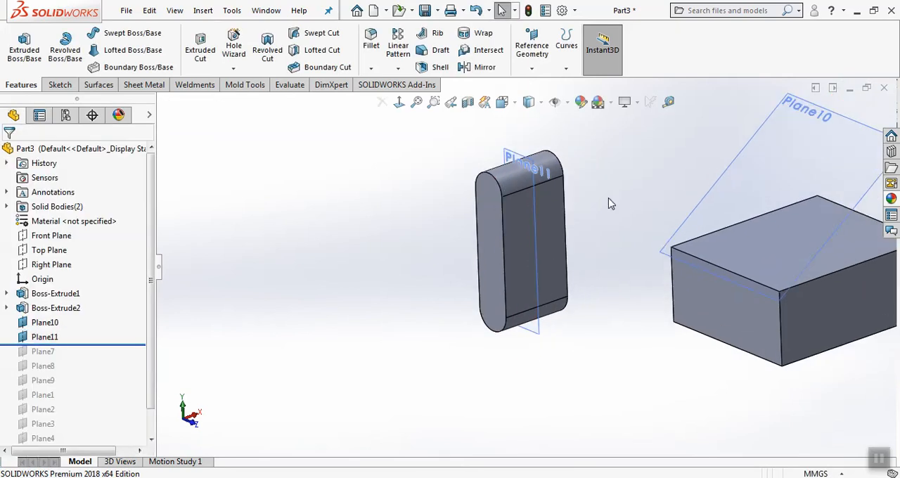
Cut the slot-shaped body with a surface cut, using its mid plane, Plane11, as the cutting surface
click(203, 11)
mouse_move(227, 58)
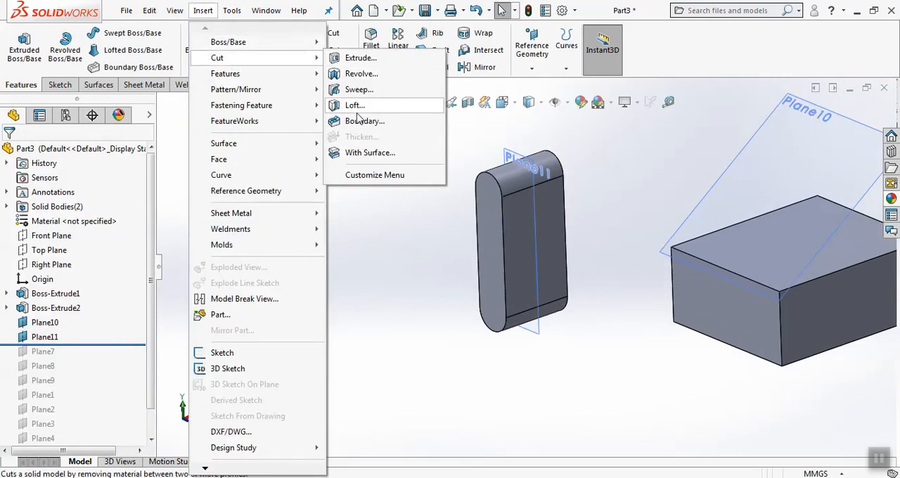
click(369, 153)
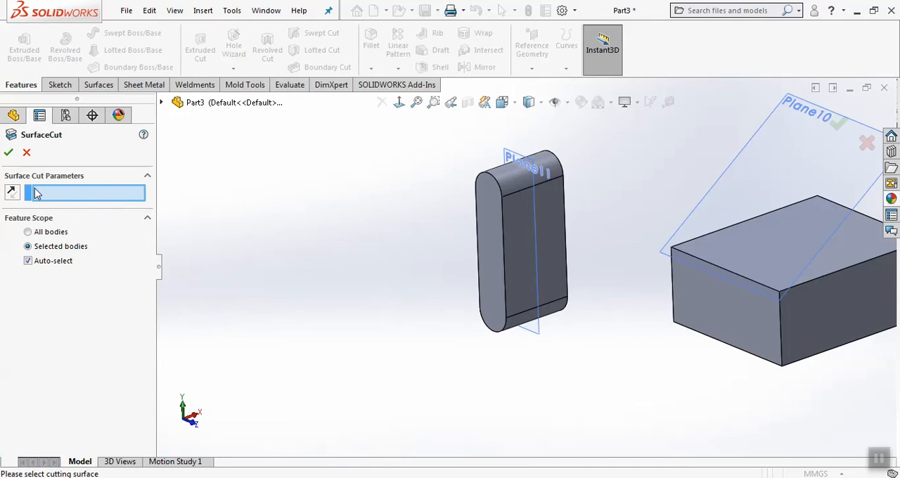
click(538, 338)
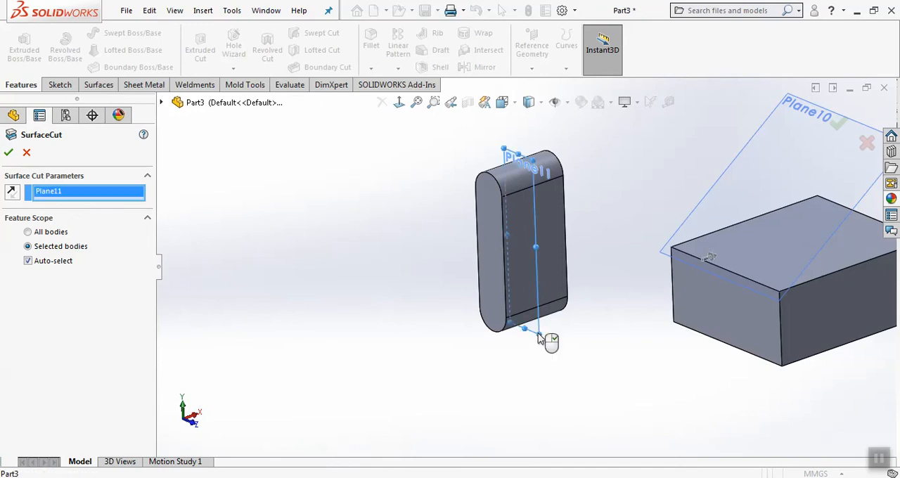
scroll(592, 233, down, 2)
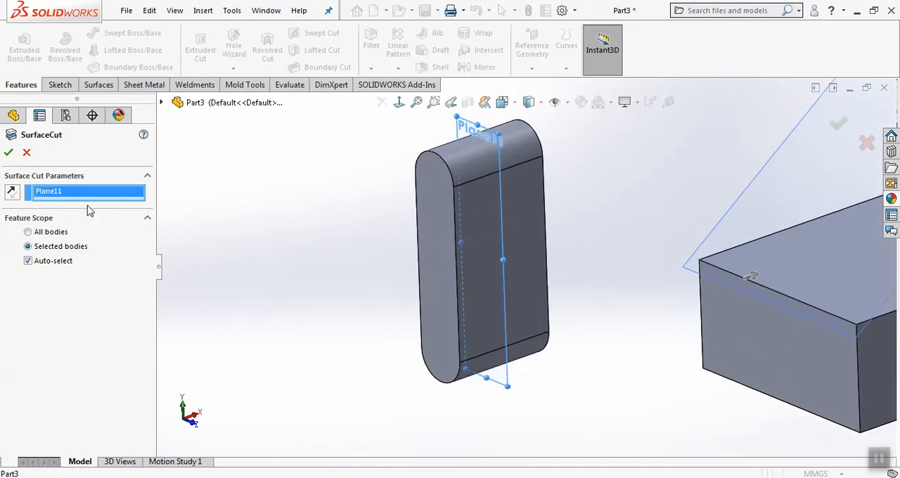
click(8, 154)
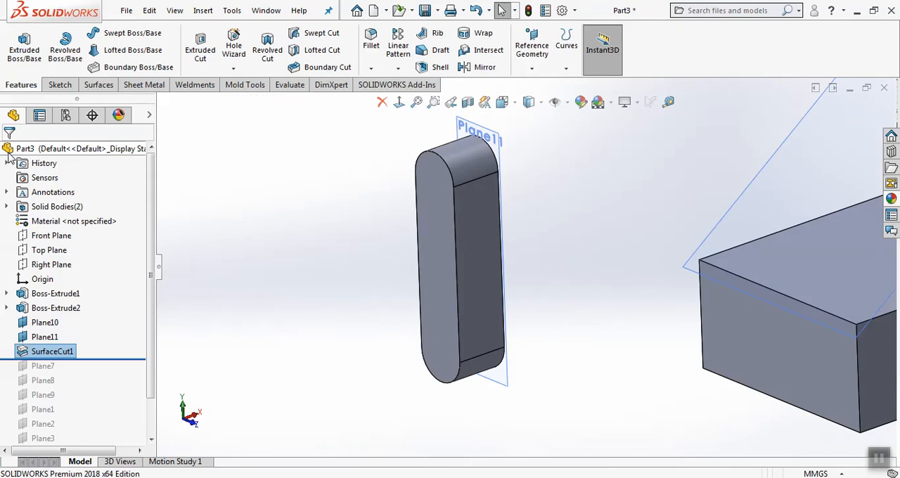
click(293, 265)
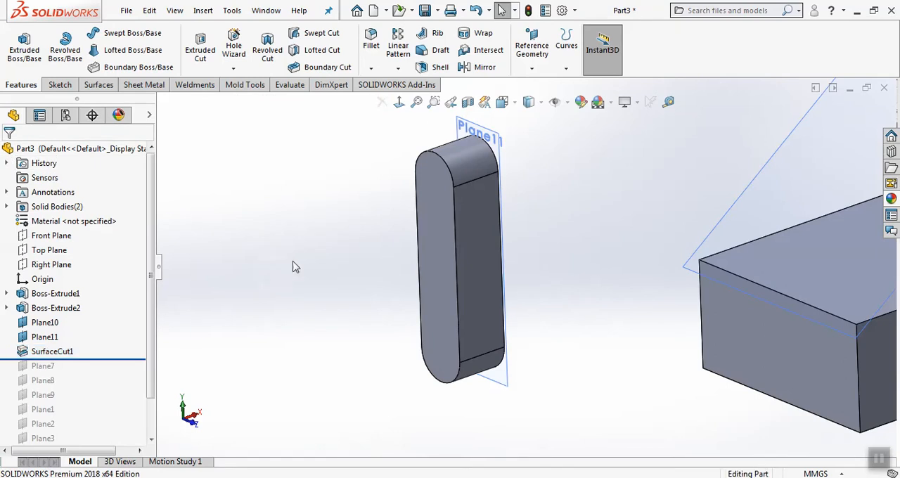
Hide the angled reference plane, Plane10, on the block
scroll(490, 287, up, 5)
scroll(679, 283, down, 3)
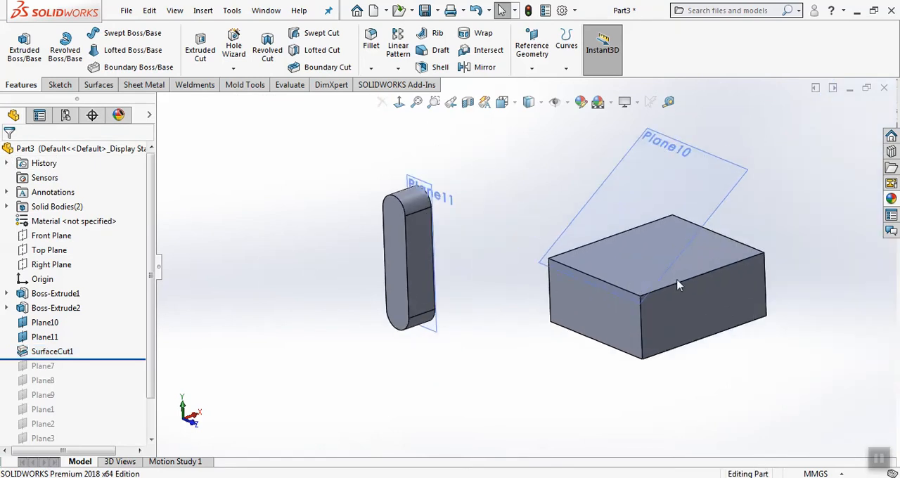
click(663, 139)
click(741, 100)
Create a reference plane offset from the block's front long side face, flipping the offset so the plane lies inside the block
scroll(755, 233, up, 3)
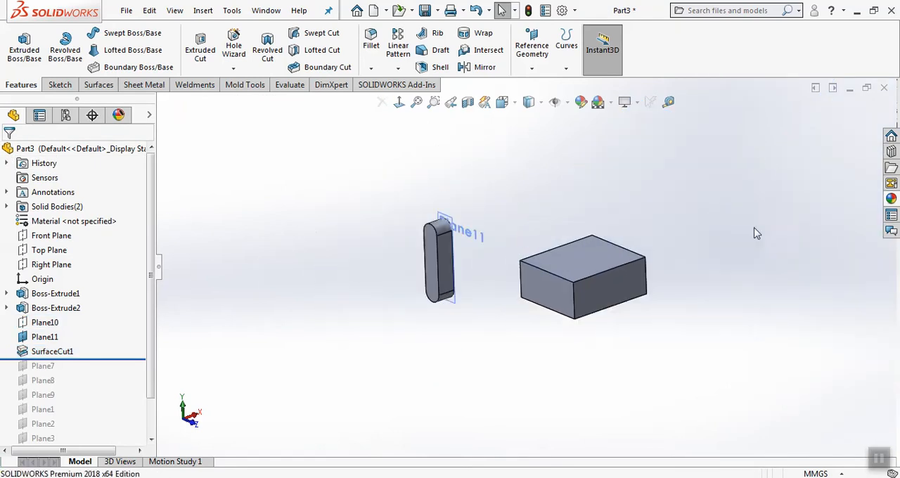
scroll(572, 286, down, 4)
scroll(427, 338, down, 2)
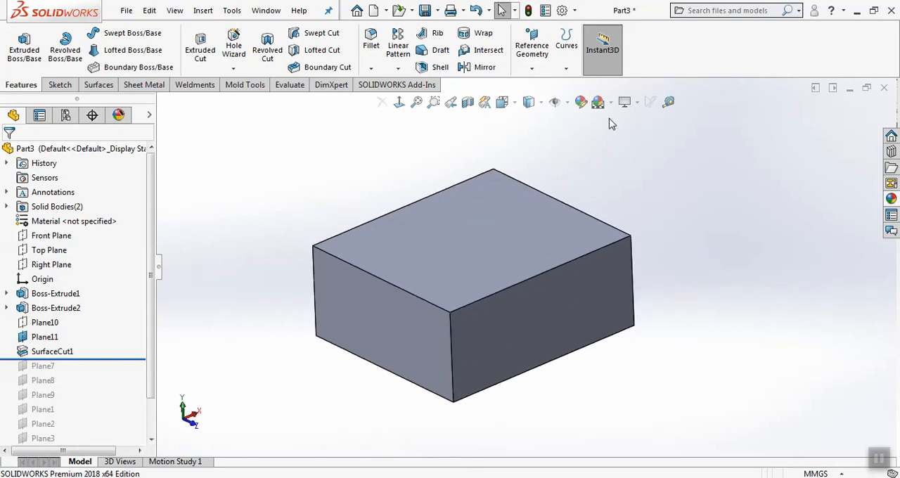
click(537, 66)
click(543, 84)
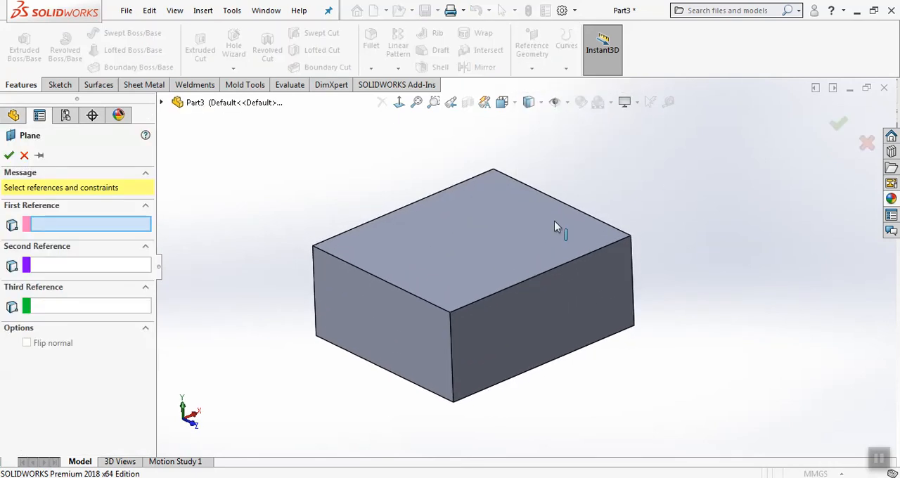
click(517, 317)
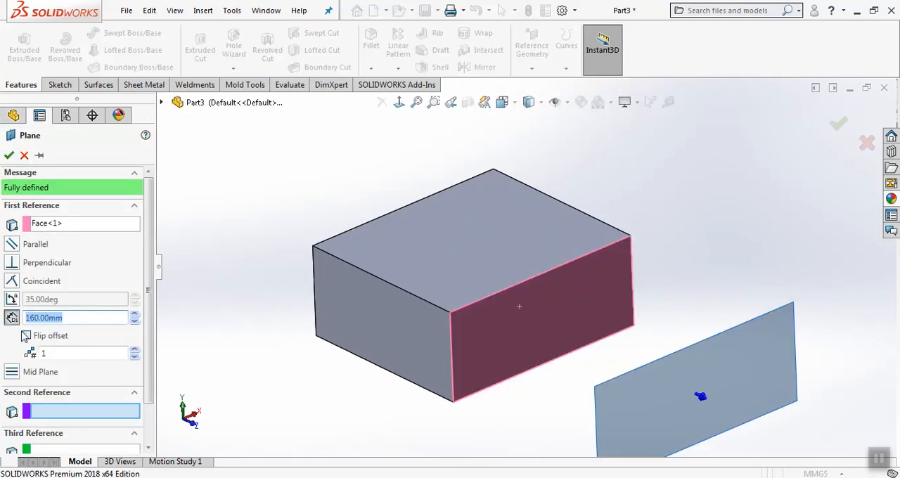
click(26, 336)
click(137, 322)
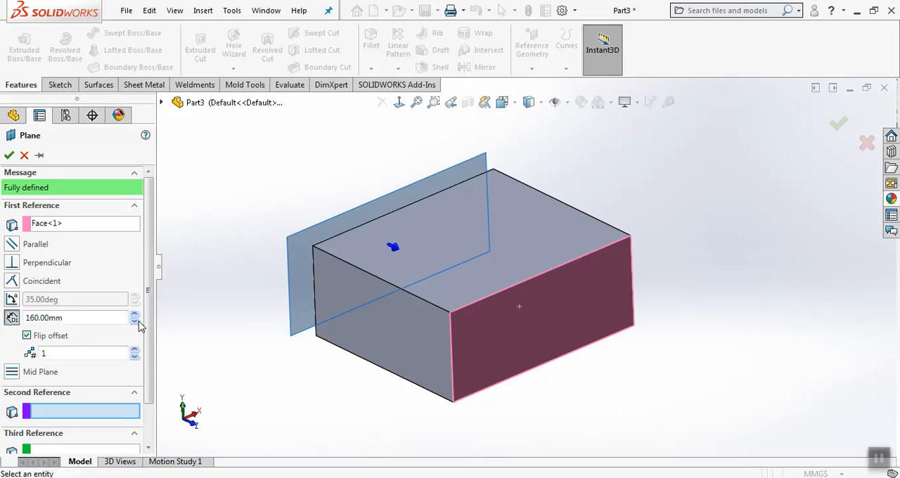
click(134, 320)
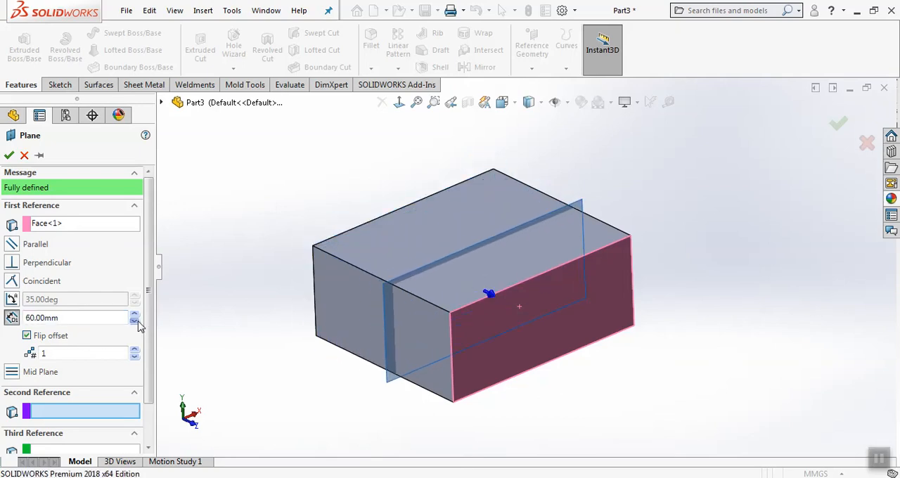
mouse_move(366, 330)
middle_down()
mouse_move(376, 305)
mouse_move(383, 333)
middle_up()
click(8, 155)
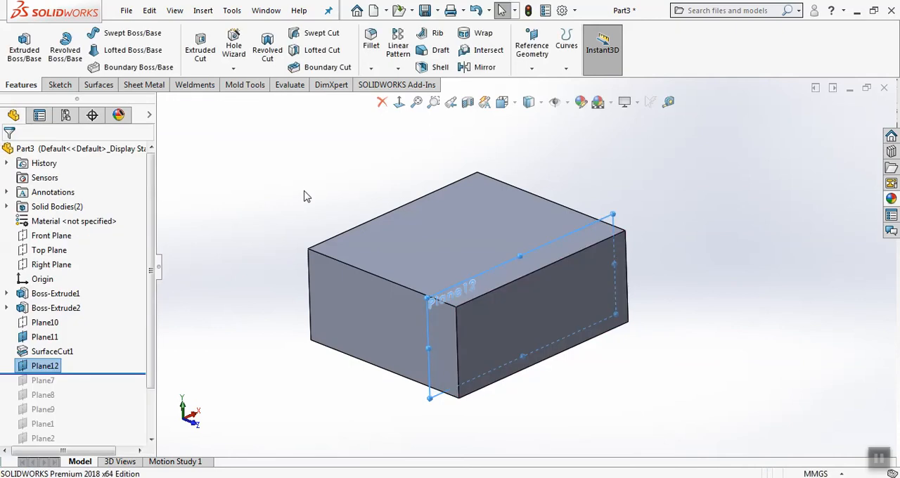
Cut the block with a surface cut at Plane12, removing the thin slice in front of the plane
click(204, 10)
mouse_move(217, 57)
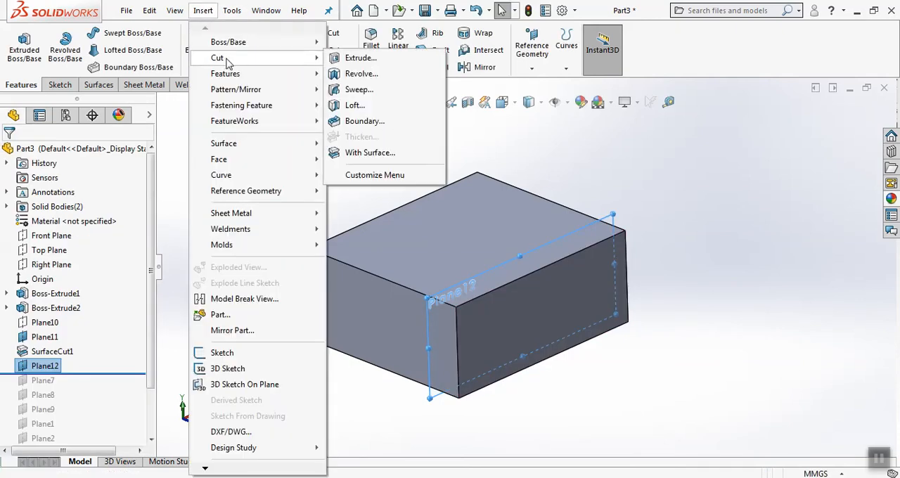
click(360, 152)
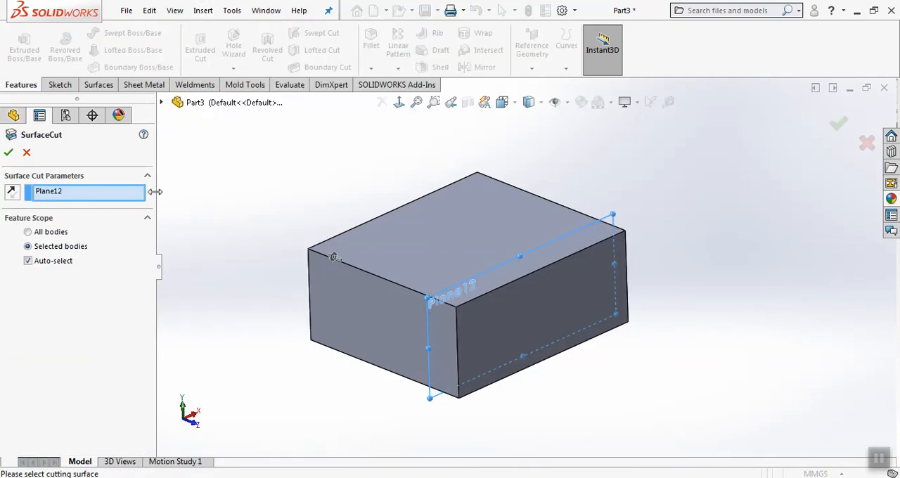
click(9, 153)
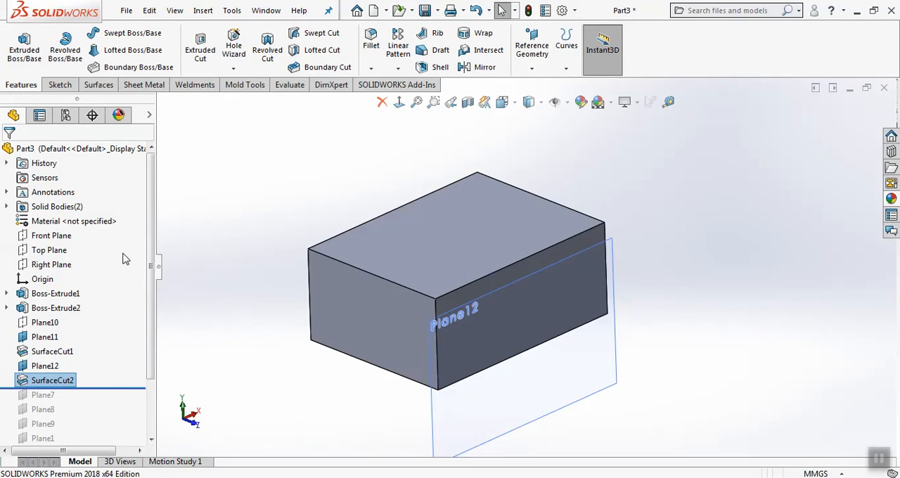
Roll the history back to just after Boss-Extrude2 and sketch a slanted line across the block's top face
drag(123, 387, 141, 316)
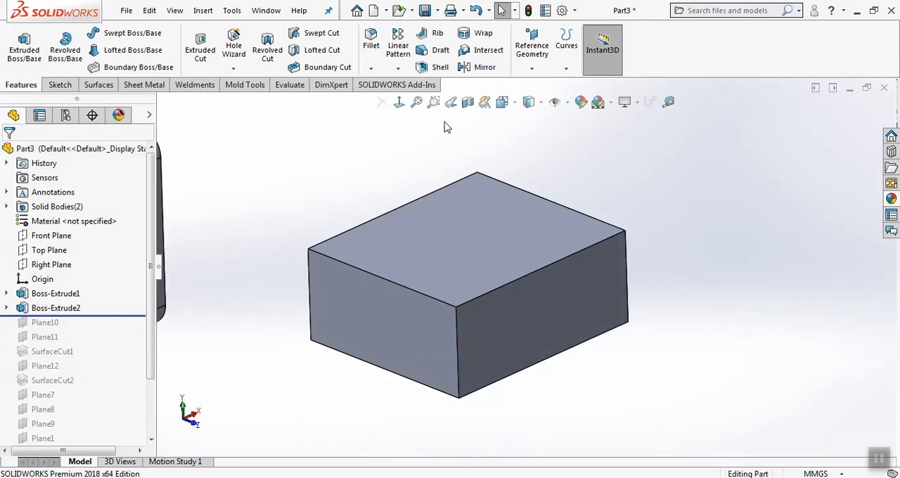
click(60, 84)
click(25, 60)
click(402, 248)
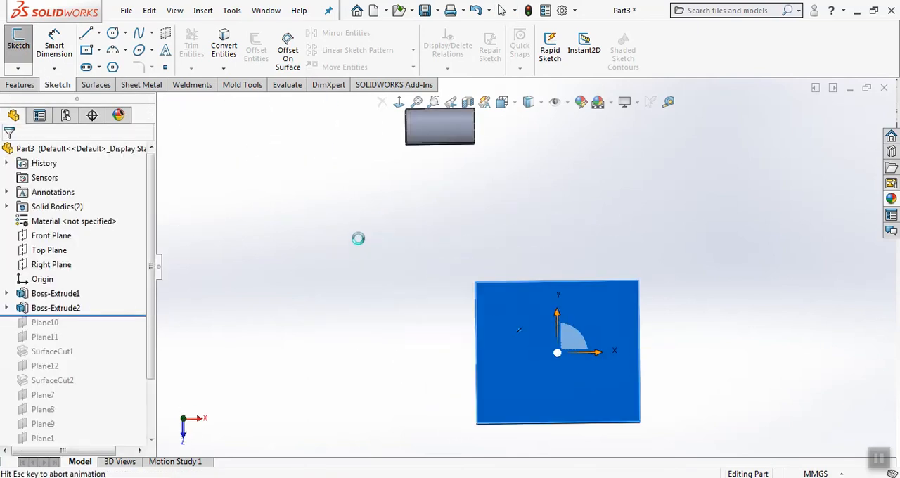
click(87, 33)
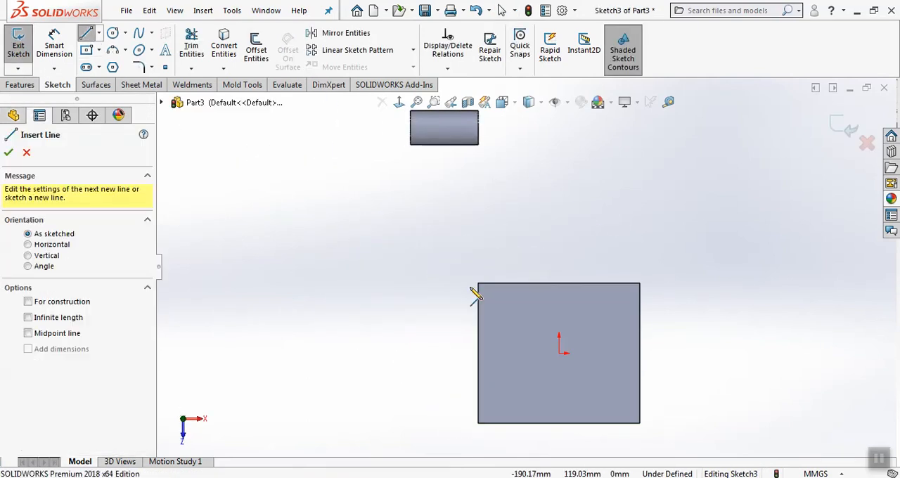
click(501, 400)
right_click(612, 365)
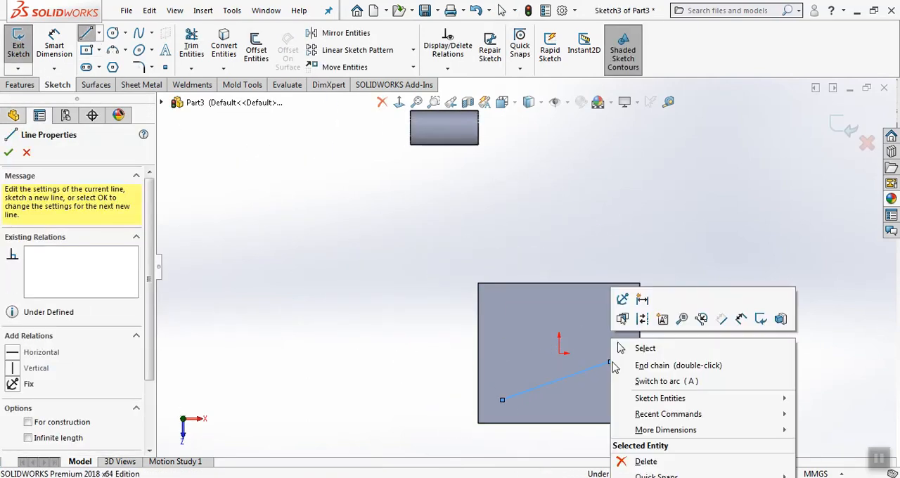
click(654, 348)
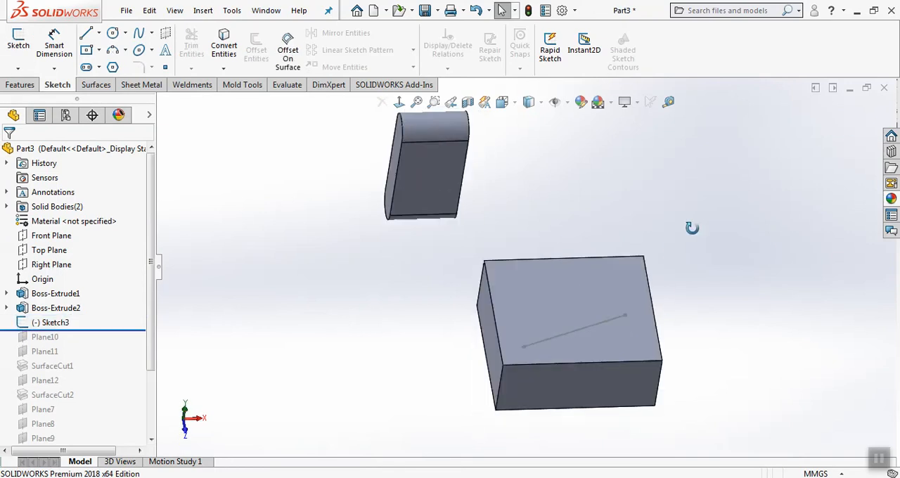
Start a new reference plane that is coincident with the sketched line and references the block's top face
middle_drag(693, 267, 688, 265)
scroll(847, 305, down, 2)
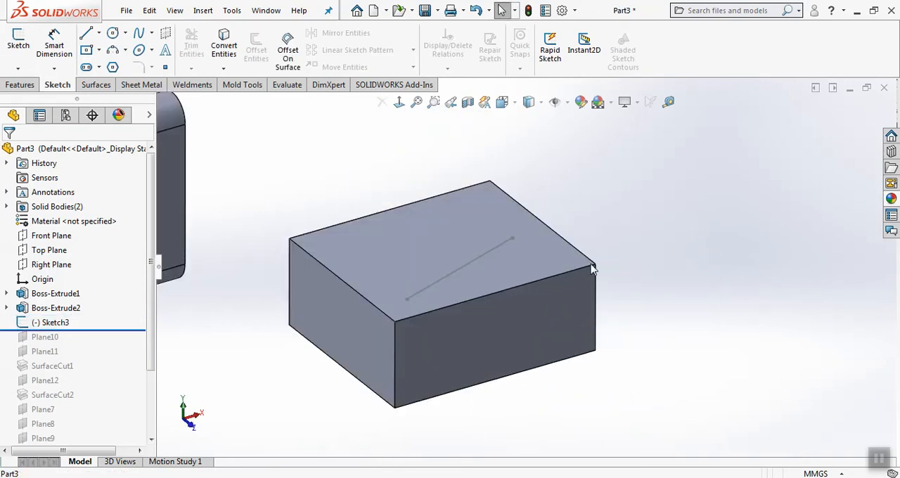
middle_drag(592, 267, 585, 264)
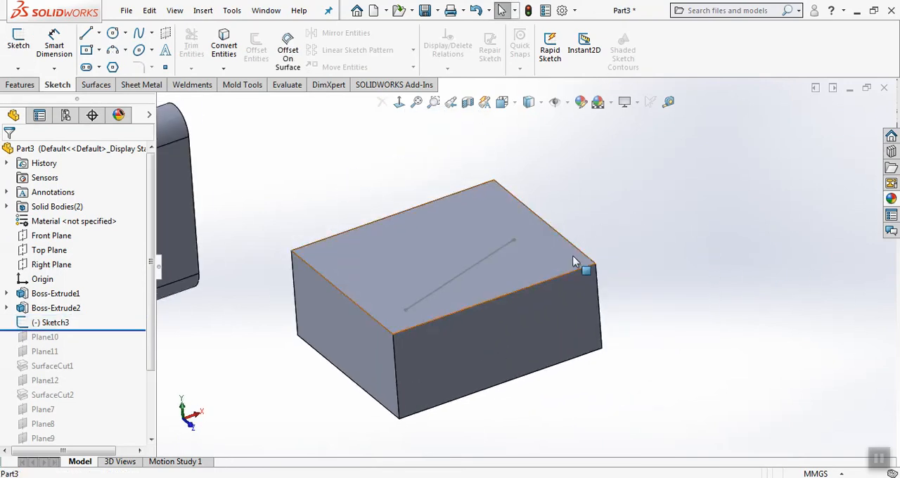
click(20, 85)
click(532, 69)
click(544, 83)
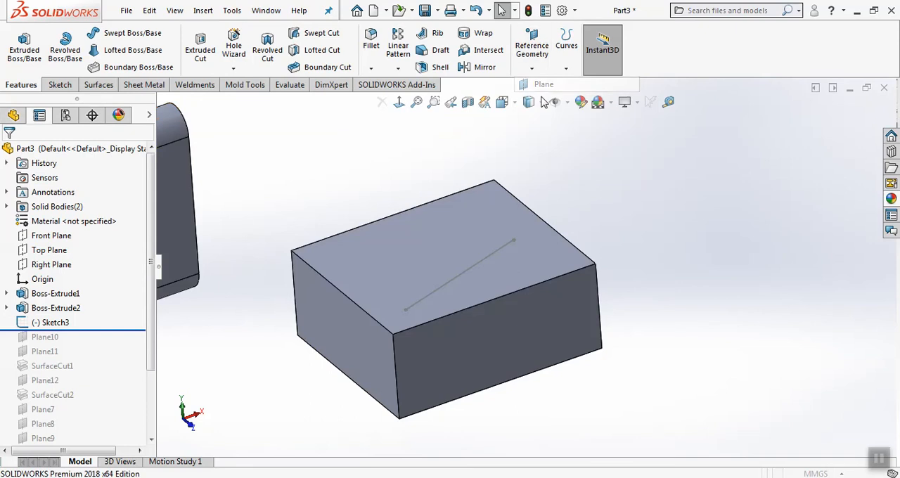
click(483, 261)
click(485, 282)
mouse_move(462, 285)
middle_down()
mouse_move(497, 257)
mouse_move(459, 243)
mouse_move(460, 265)
middle_up()
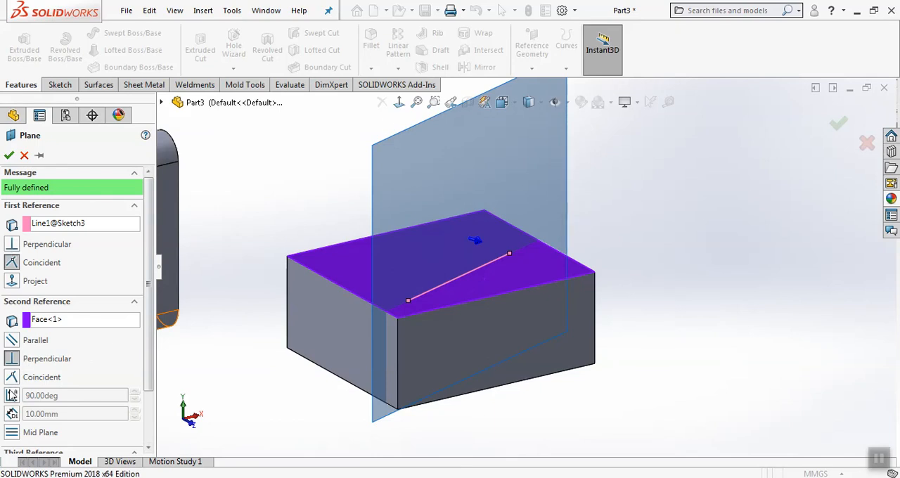
Set the new plane at 130 degrees to the block's top face, through the sketched line, and create it
click(12, 395)
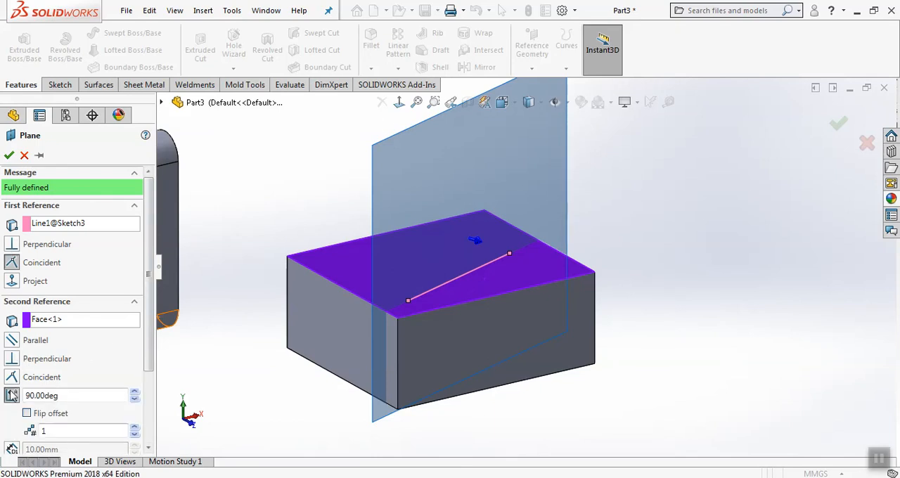
click(134, 392)
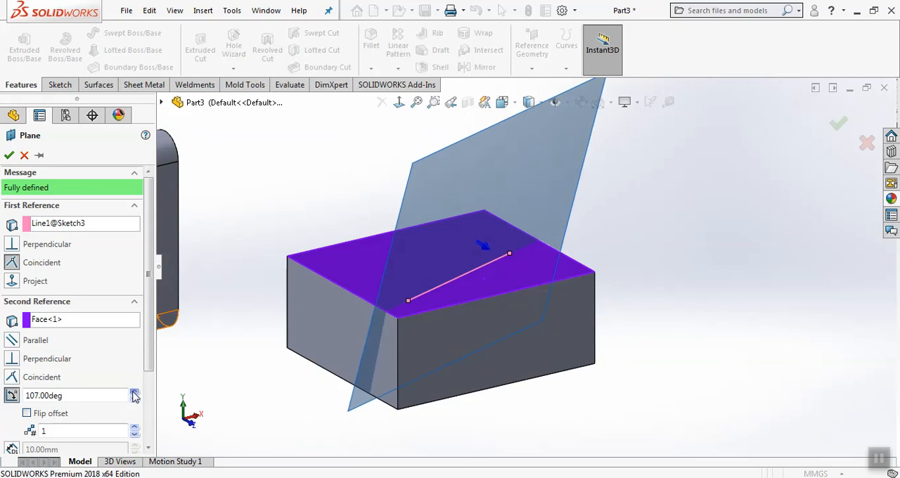
click(135, 395)
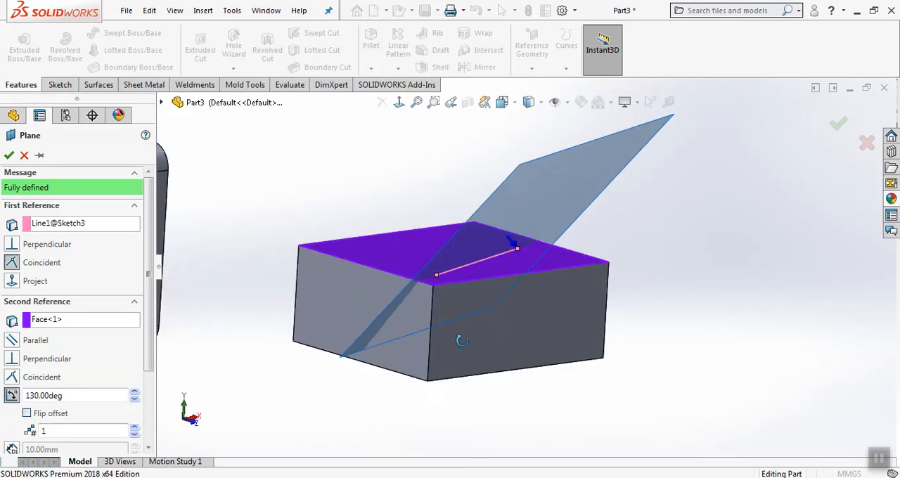
middle_drag(461, 340, 490, 358)
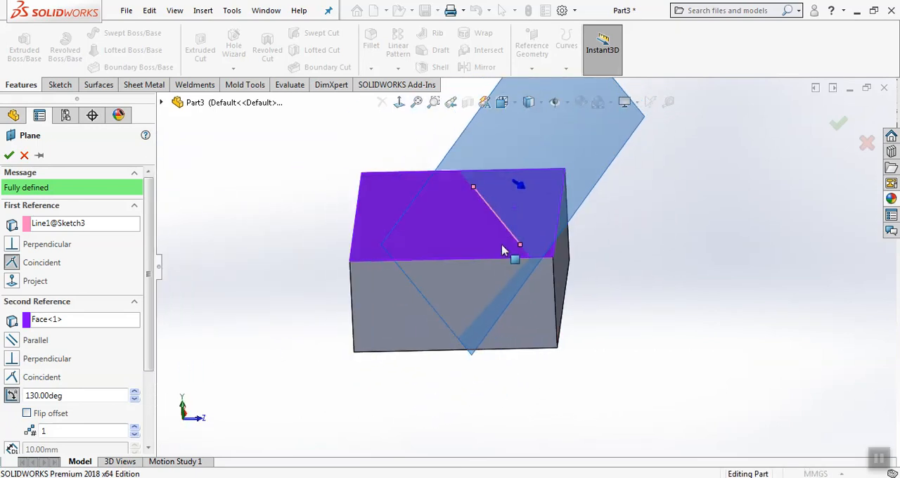
scroll(530, 251, up, 2)
scroll(511, 233, down, 1)
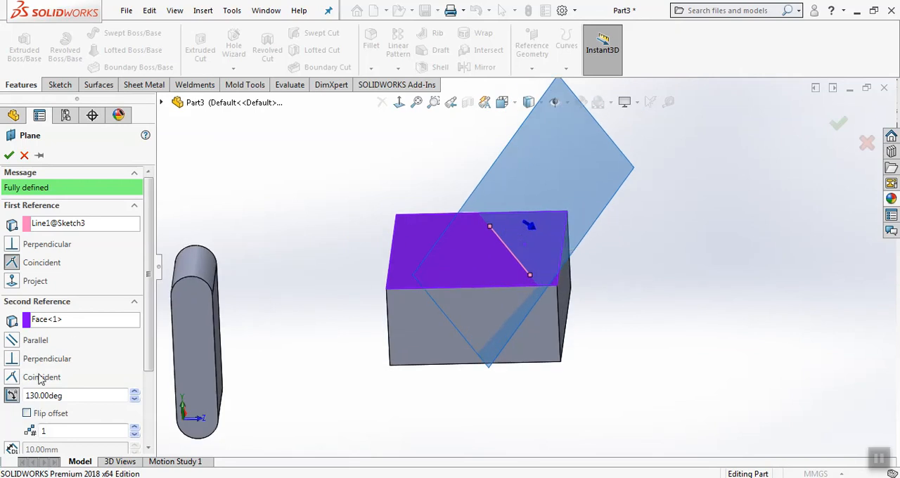
click(9, 155)
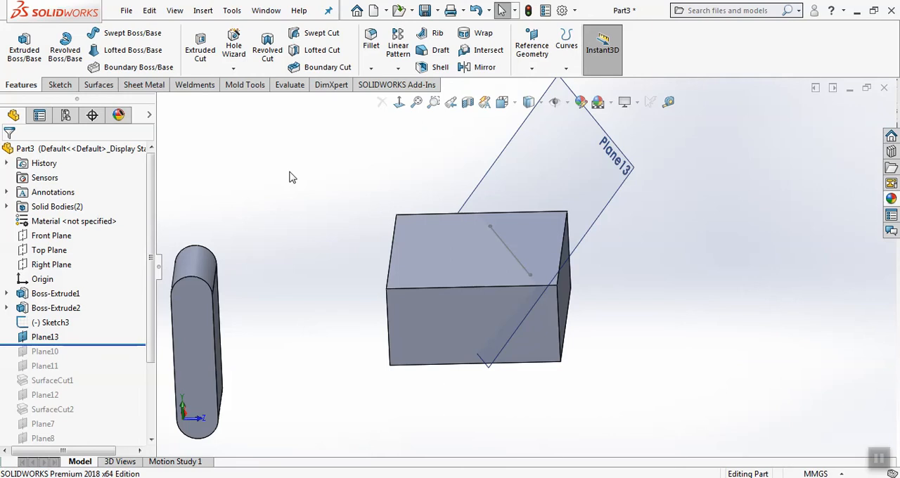
Create a new part document and start a sketch on its Top Plane
click(125, 11)
click(142, 31)
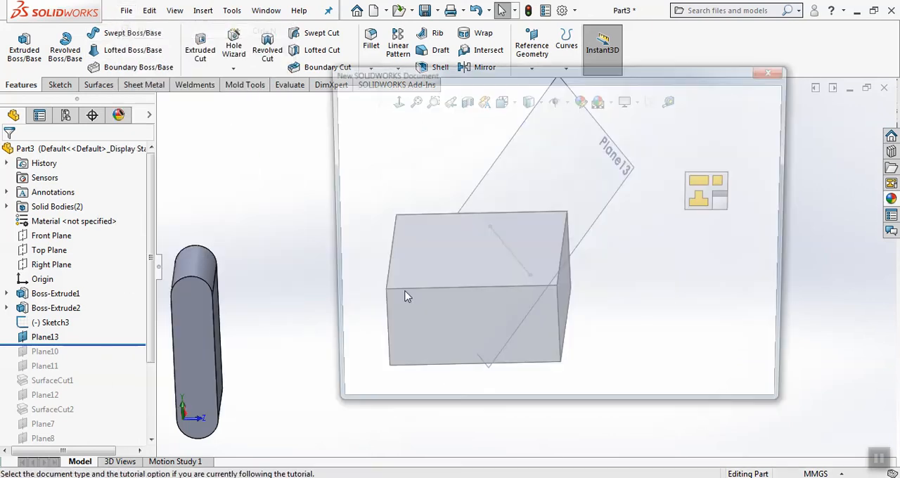
click(608, 385)
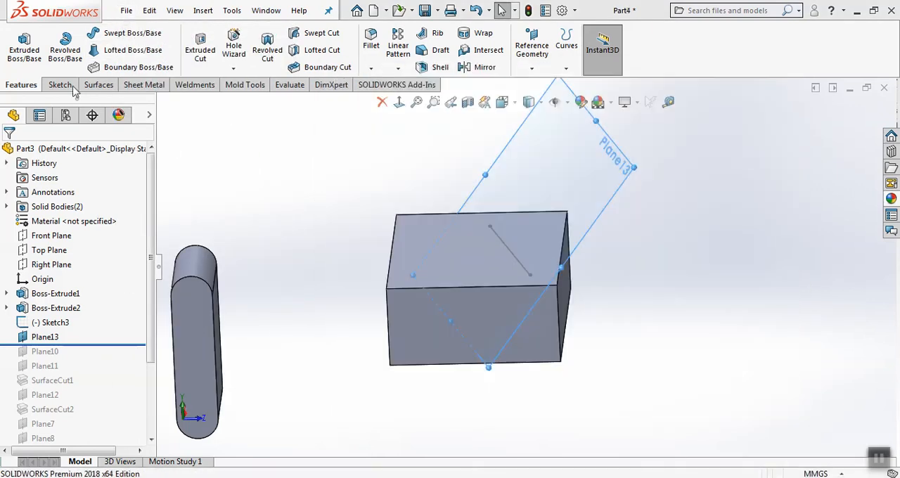
click(60, 85)
click(23, 56)
click(408, 274)
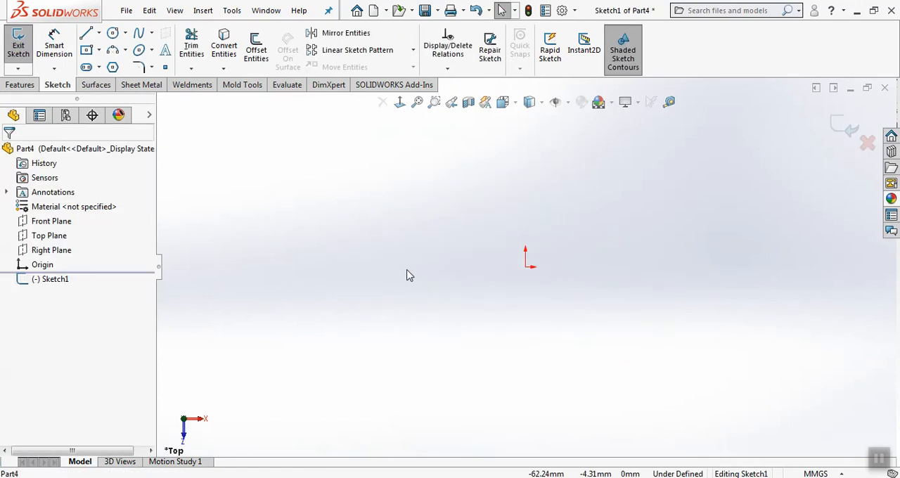
Draw a wavy four-point spline about 288 mm long, passing near the origin, and close the sketch
click(144, 35)
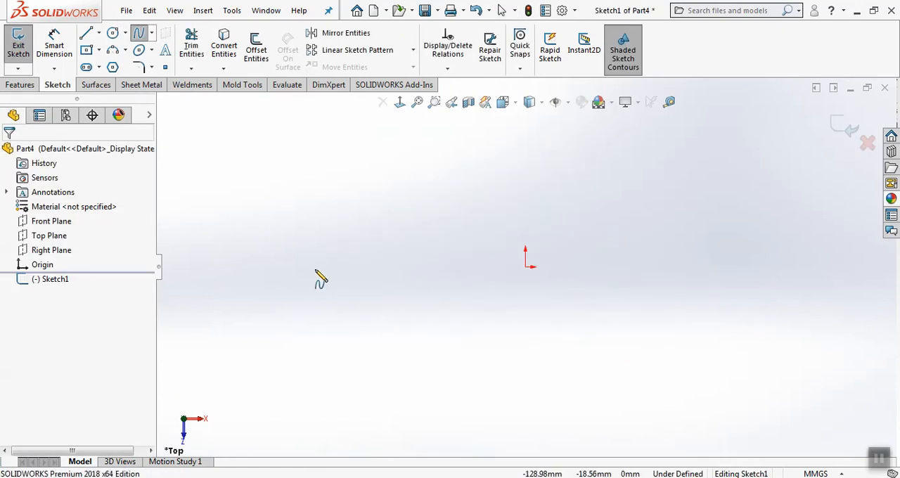
click(298, 299)
click(395, 220)
click(549, 259)
click(754, 255)
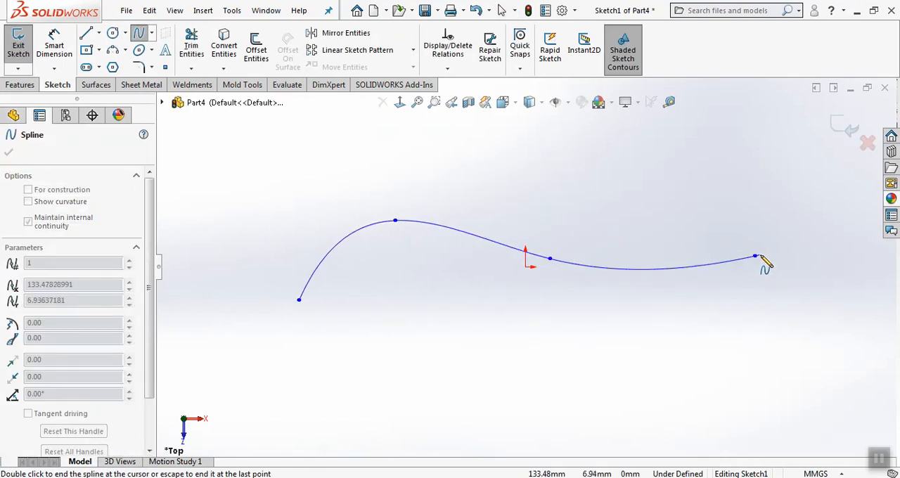
right_click(787, 276)
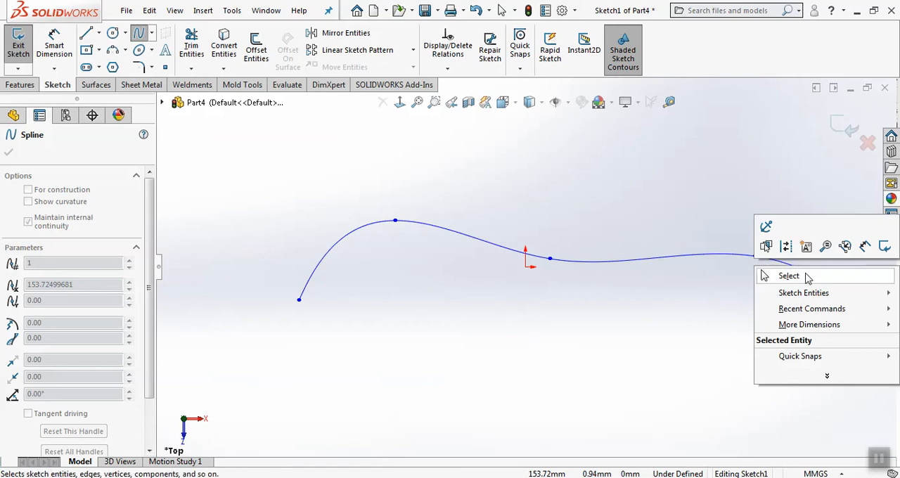
click(781, 275)
click(843, 126)
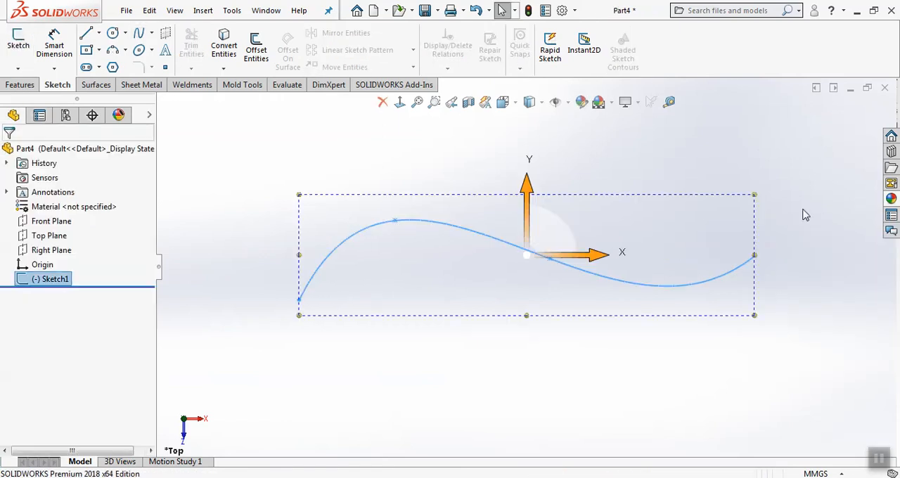
Create a reference plane perpendicular to the spline and coincident with its left endpoint
middle_drag(658, 314, 631, 193)
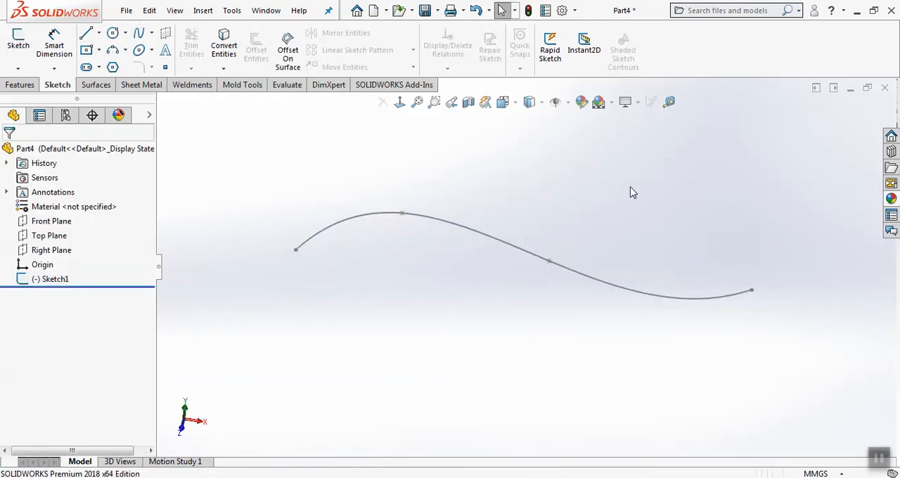
click(9, 85)
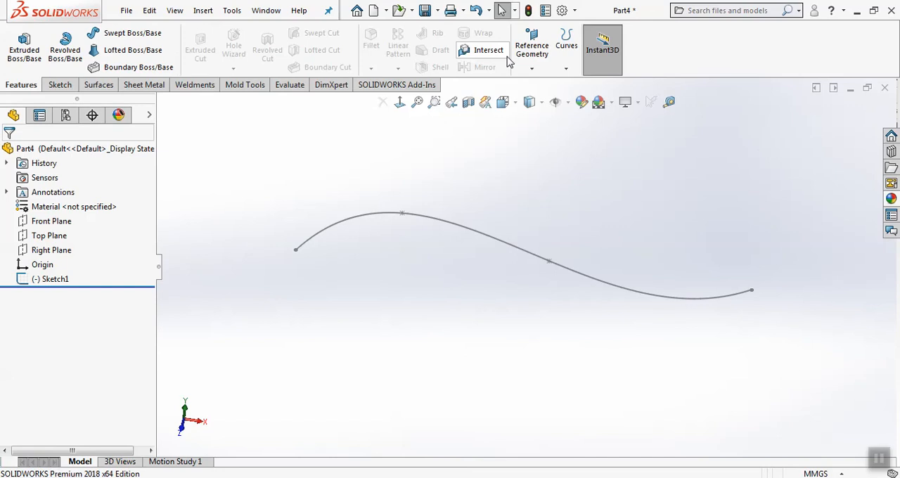
click(532, 67)
click(536, 82)
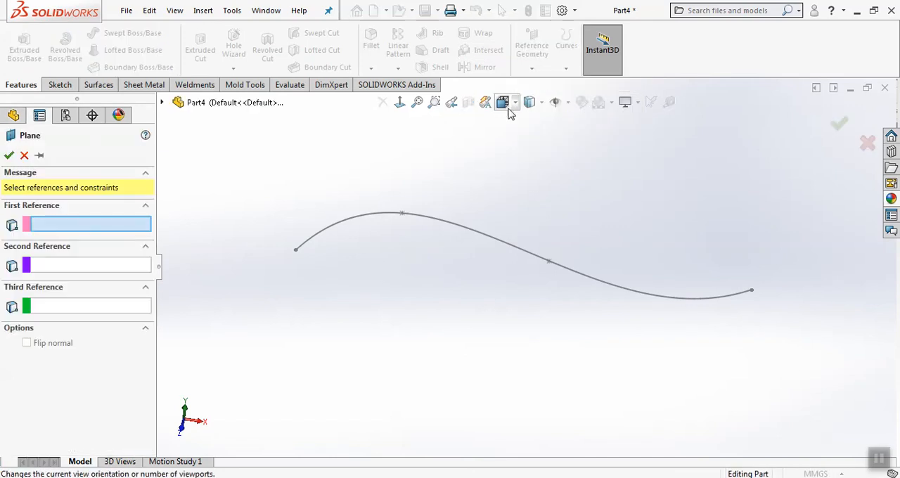
click(354, 227)
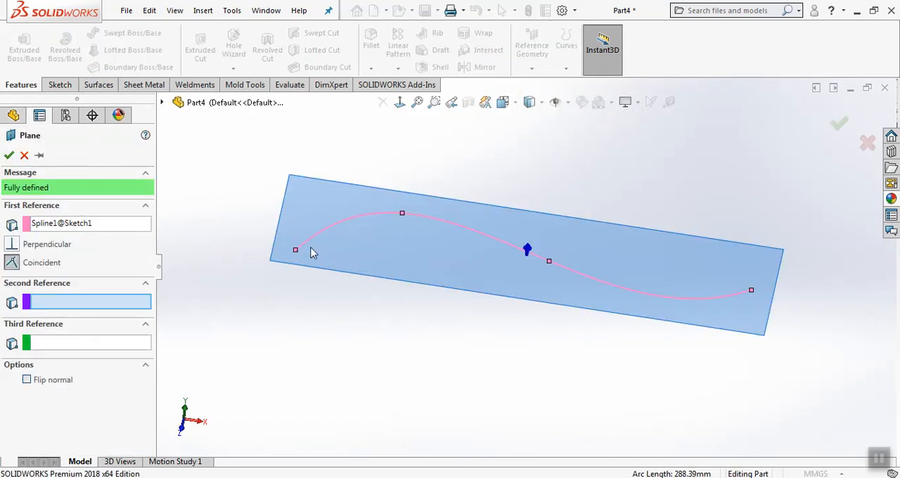
click(296, 253)
mouse_move(296, 253)
middle_down()
mouse_move(374, 298)
mouse_move(460, 303)
mouse_move(472, 422)
mouse_move(388, 373)
mouse_move(442, 359)
middle_up()
scroll(492, 313, down, 5)
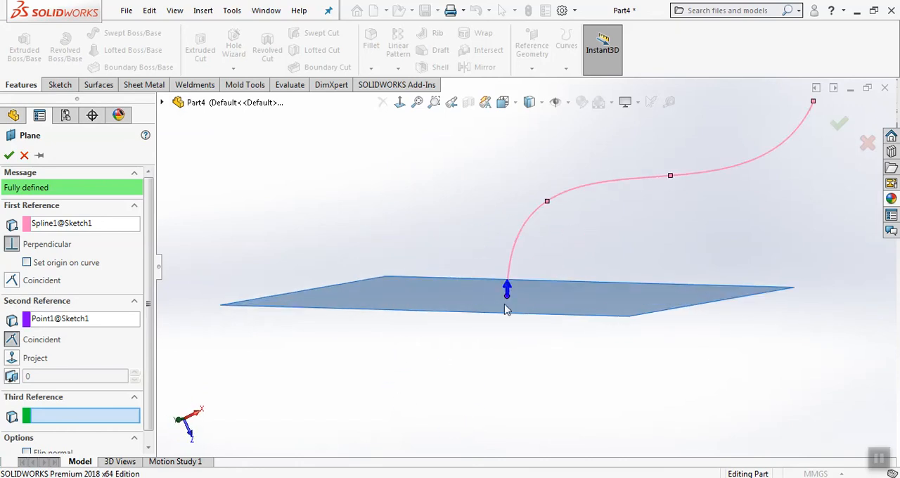
middle_drag(475, 279, 458, 322)
click(9, 156)
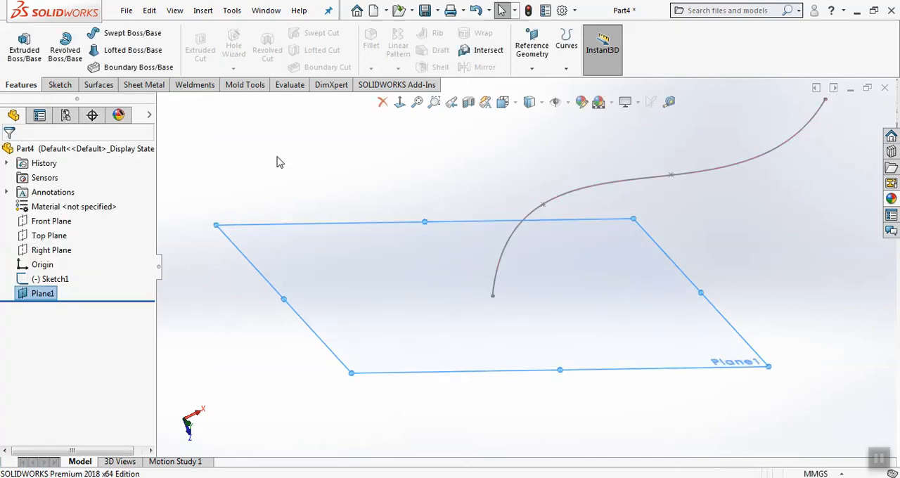
Sketch a small circle on Plane1, centred on the spline's endpoint, and close the sketch
click(57, 84)
click(457, 310)
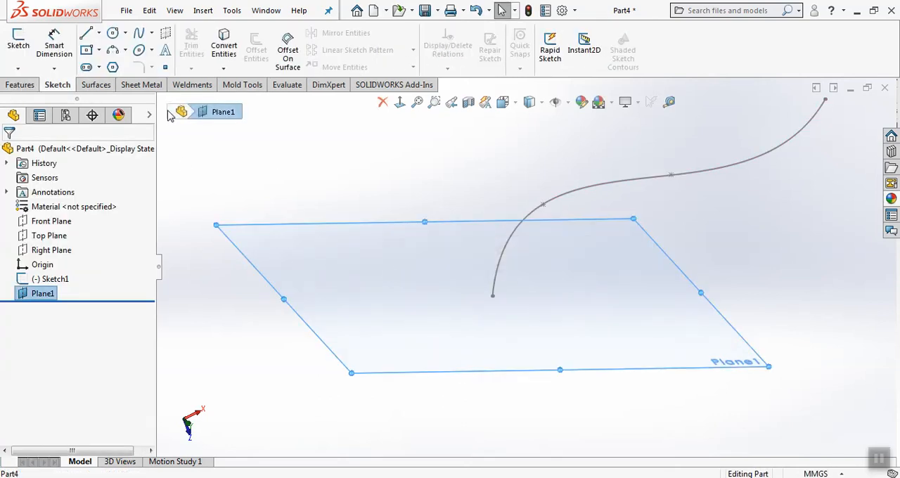
click(112, 33)
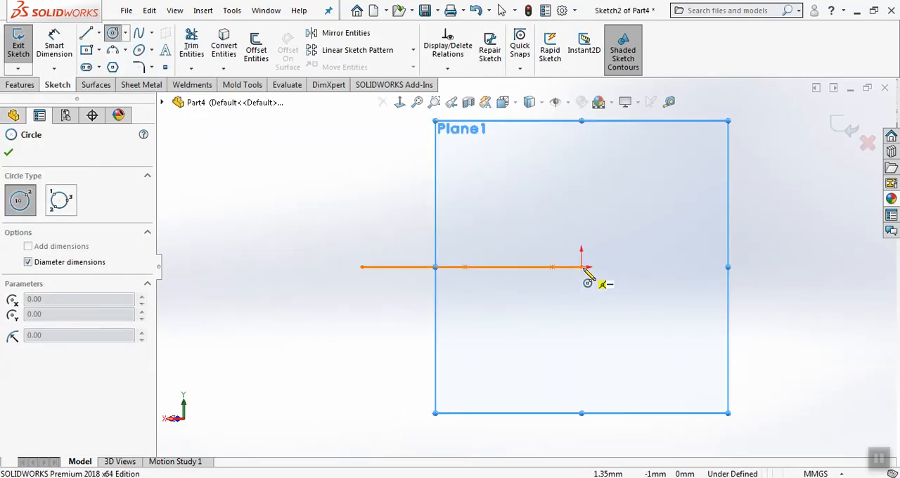
click(581, 266)
click(588, 281)
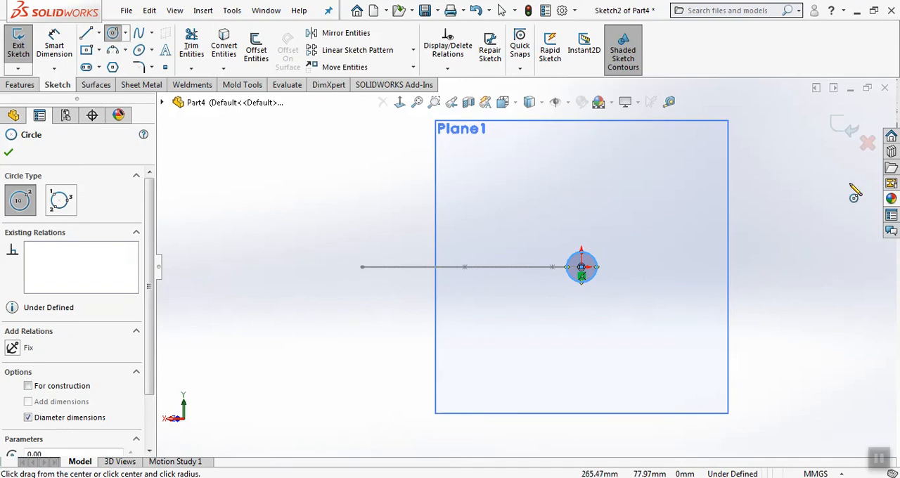
click(844, 125)
Sweep the circle sketch along the spline path to create a solid curved rod
middle_drag(781, 180, 798, 336)
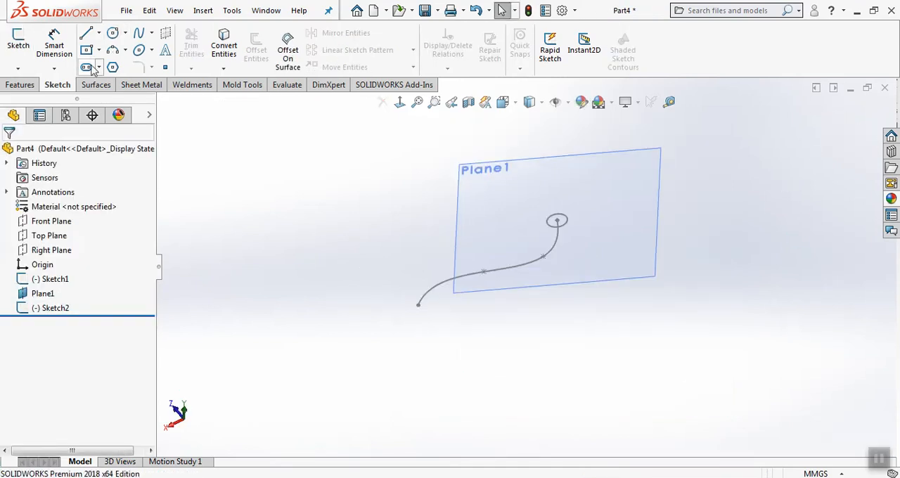
click(19, 84)
click(120, 33)
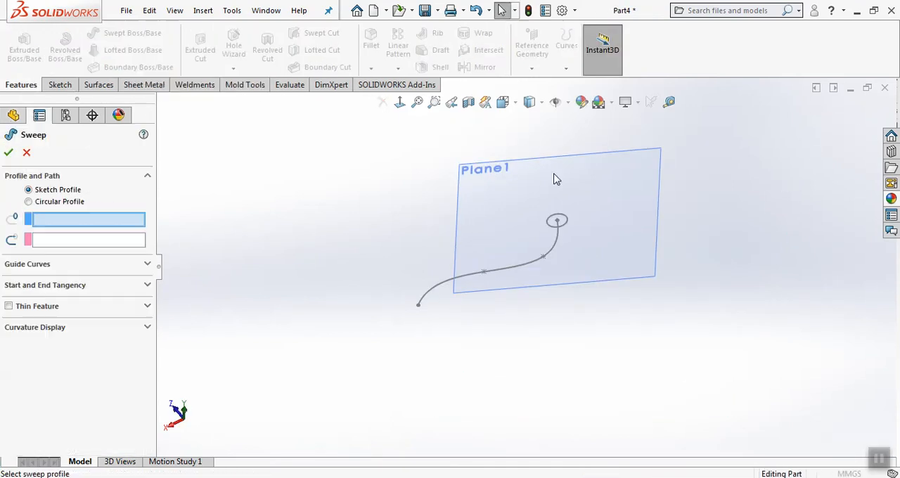
click(562, 220)
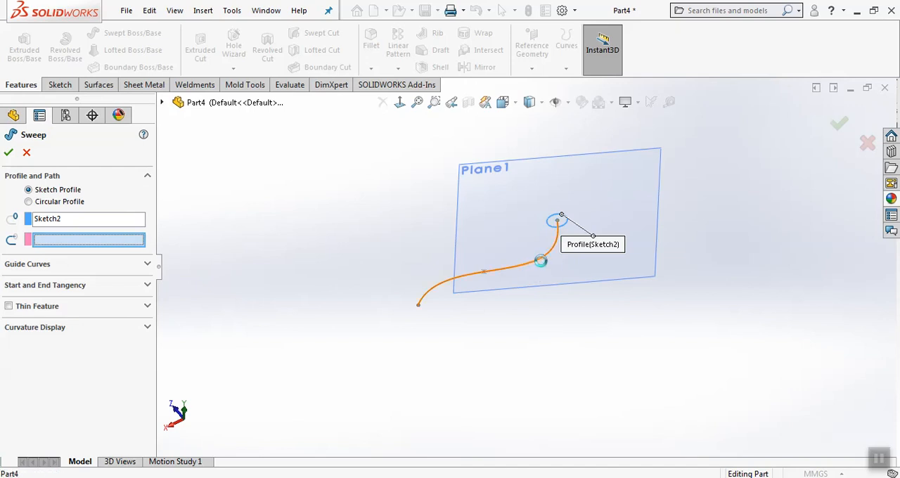
click(540, 261)
mouse_move(556, 262)
middle_down()
mouse_move(537, 243)
mouse_move(485, 367)
mouse_move(518, 351)
mouse_move(542, 373)
mouse_move(542, 398)
mouse_move(558, 358)
middle_up()
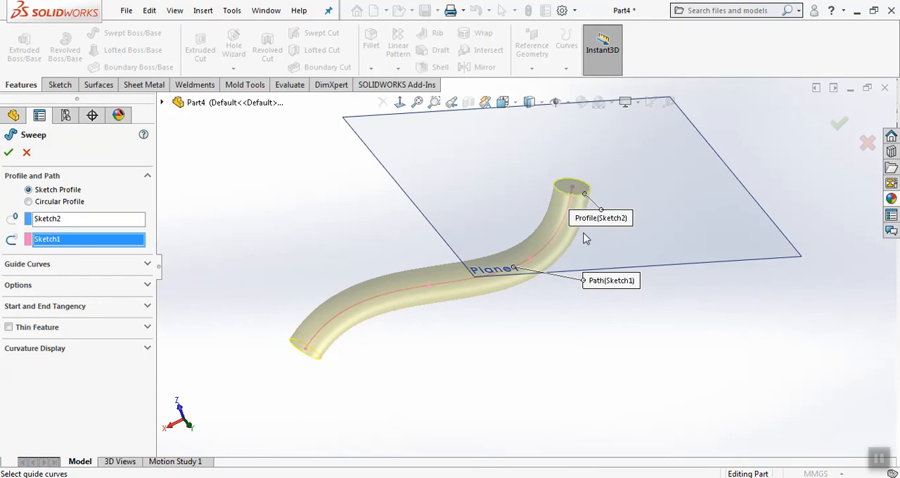
click(837, 126)
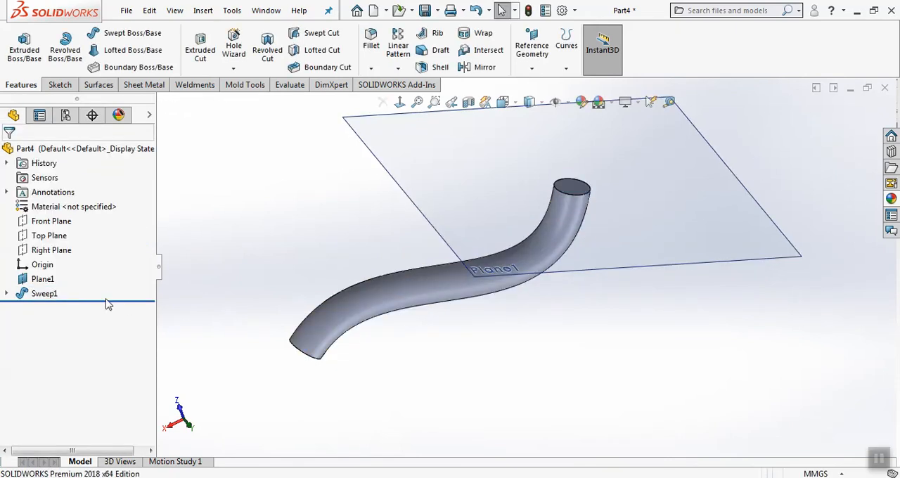
Roll the history back to before Plane1 and start a new sketch on the Top Plane
drag(108, 304, 117, 268)
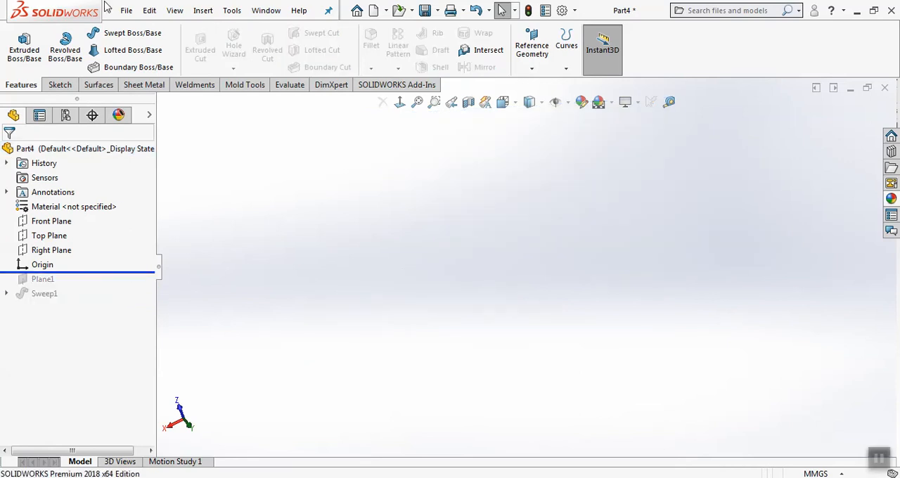
click(126, 11)
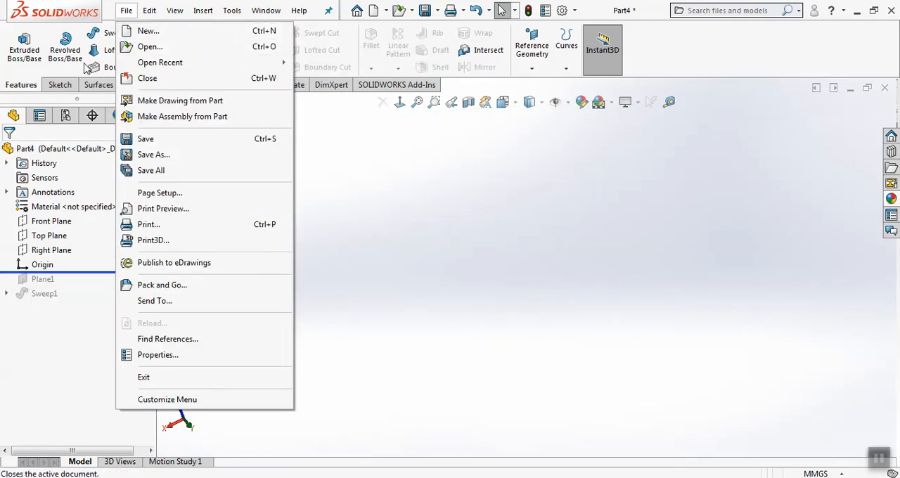
click(42, 69)
click(57, 84)
click(54, 46)
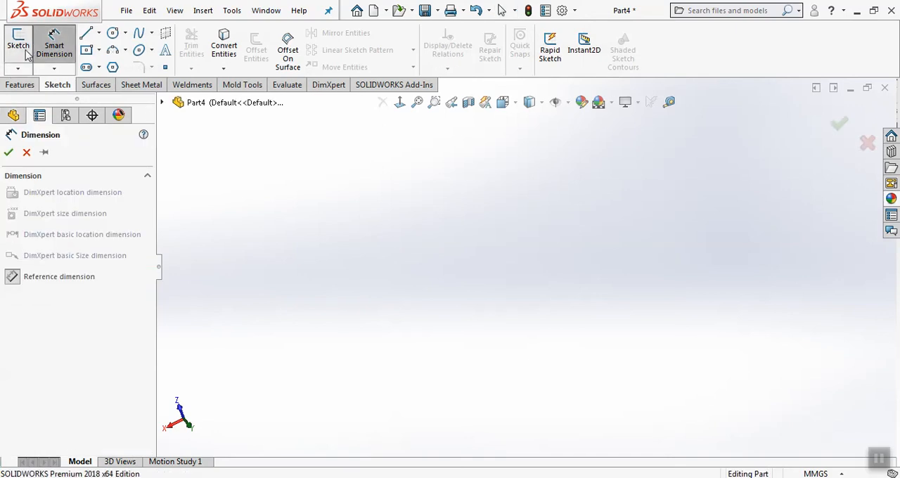
click(19, 42)
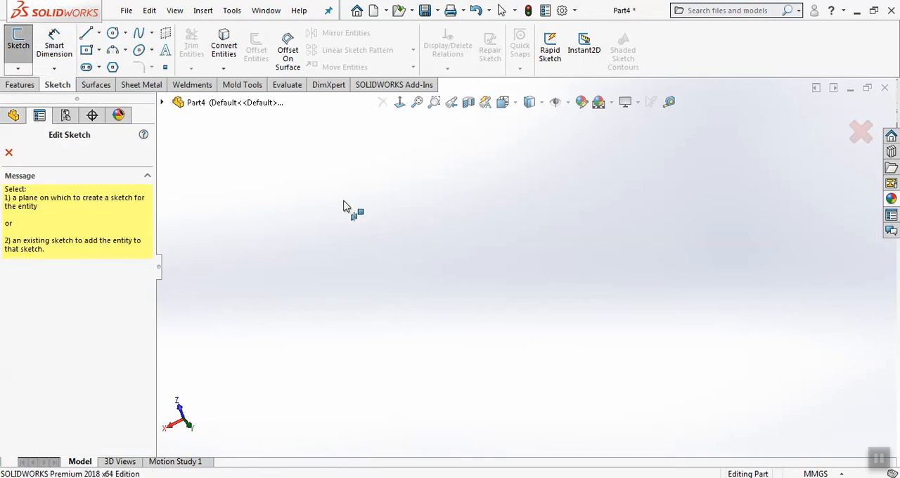
click(161, 103)
click(215, 245)
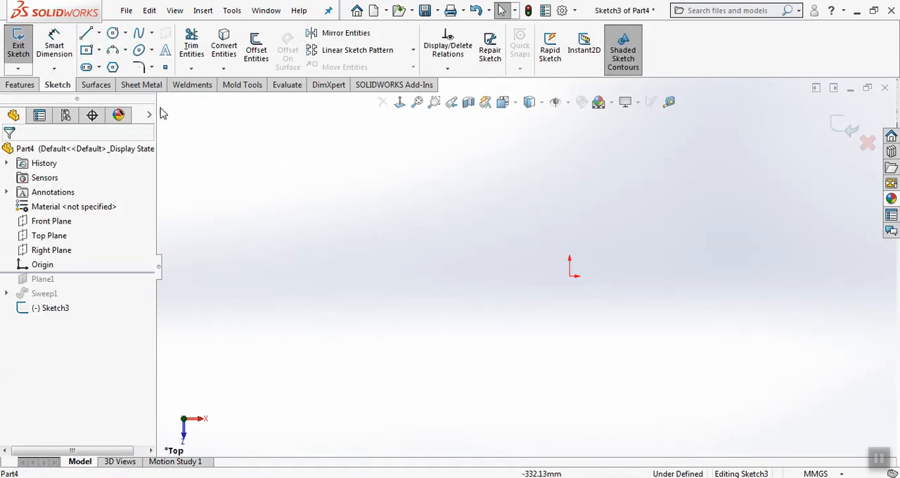
Draw a five-point spline that dips below the origin and rises to the right, and close the sketch
click(140, 35)
click(313, 195)
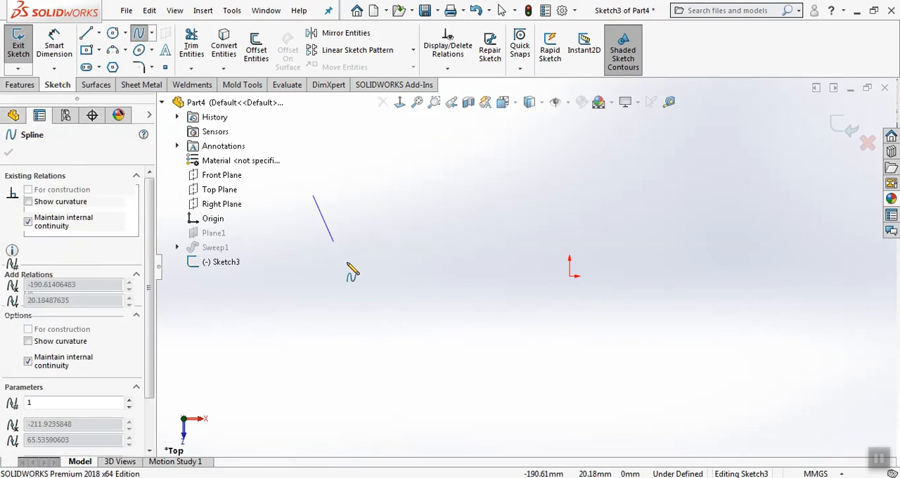
click(387, 288)
click(601, 286)
click(717, 212)
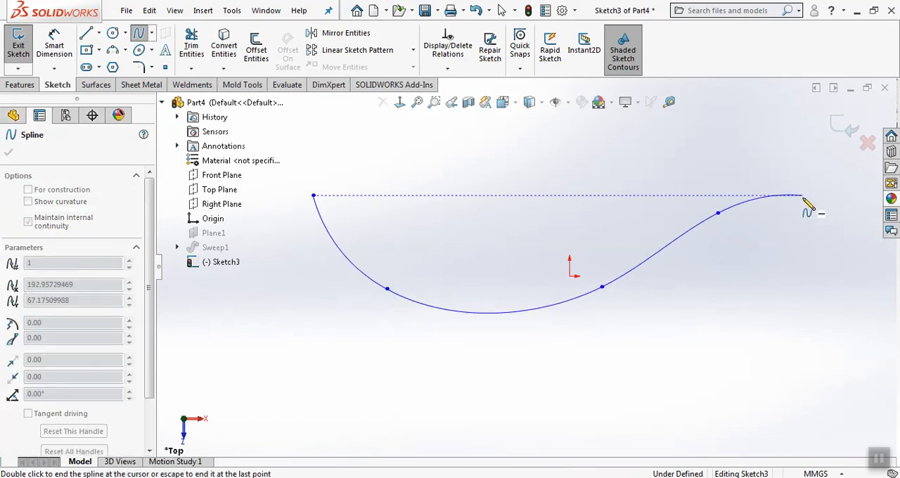
click(803, 195)
right_click(803, 195)
click(814, 207)
click(847, 130)
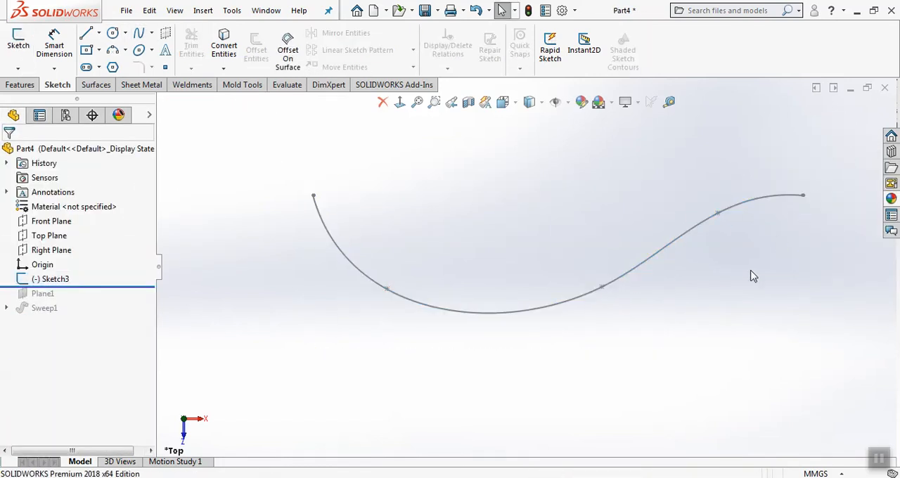
Create a reference plane perpendicular to the spline, passing through its middle spline point
mouse_move(751, 275)
middle_down()
mouse_move(626, 346)
mouse_move(625, 217)
mouse_move(574, 177)
middle_up()
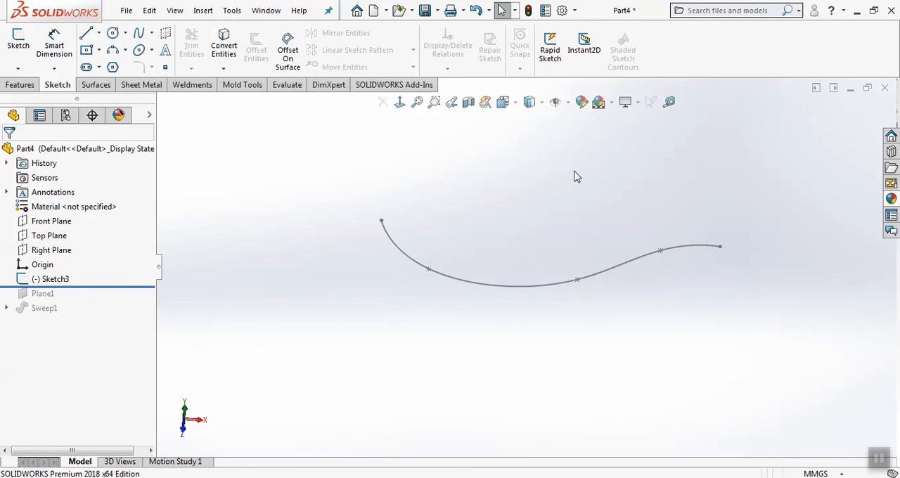
click(20, 84)
click(532, 63)
click(526, 85)
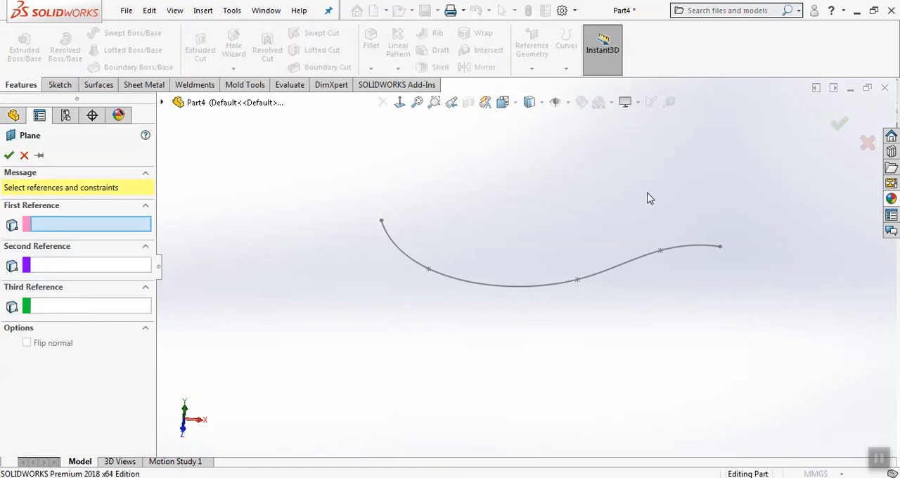
click(680, 249)
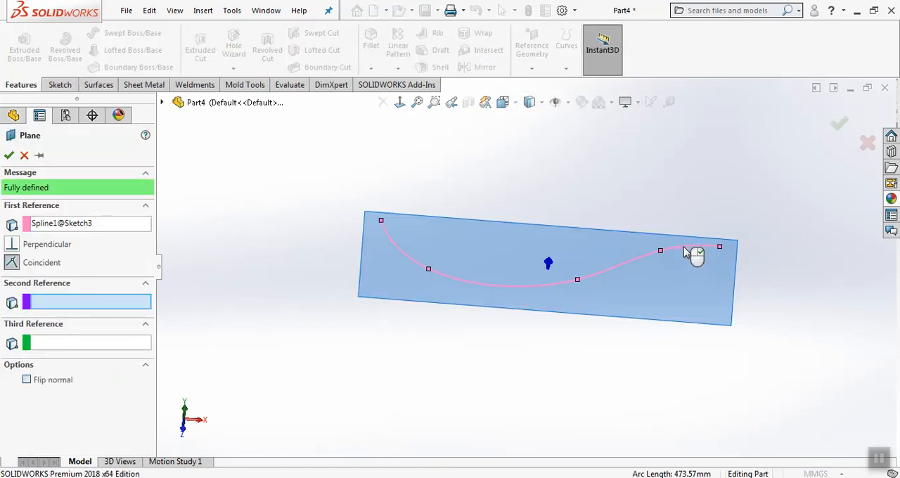
click(577, 280)
mouse_move(577, 279)
middle_down()
mouse_move(584, 312)
mouse_move(576, 370)
mouse_move(526, 333)
mouse_move(567, 246)
mouse_move(628, 221)
mouse_move(612, 235)
mouse_move(586, 227)
mouse_move(592, 234)
middle_up()
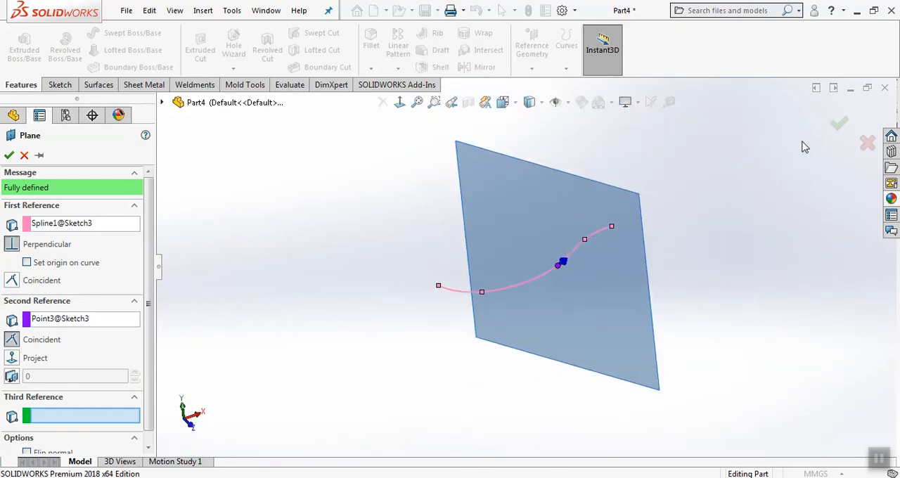
click(836, 124)
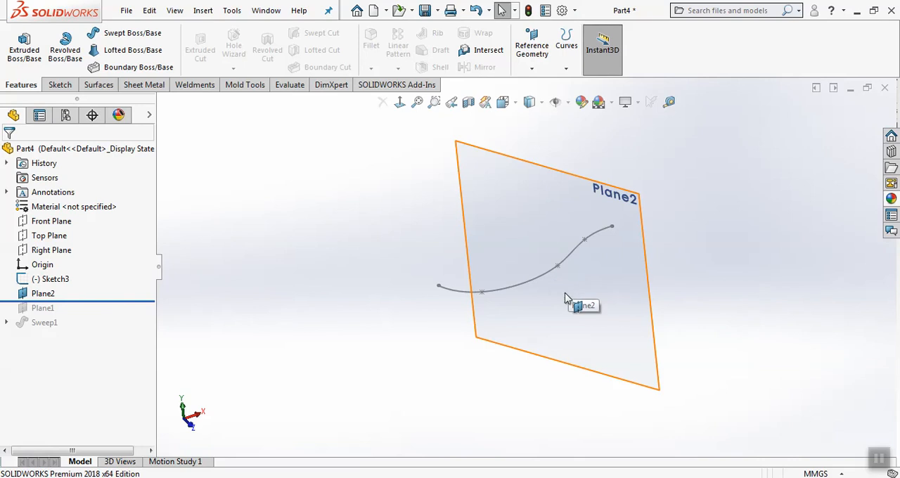
mouse_move(560, 299)
middle_down()
mouse_move(546, 271)
mouse_move(612, 227)
mouse_move(610, 219)
middle_up()
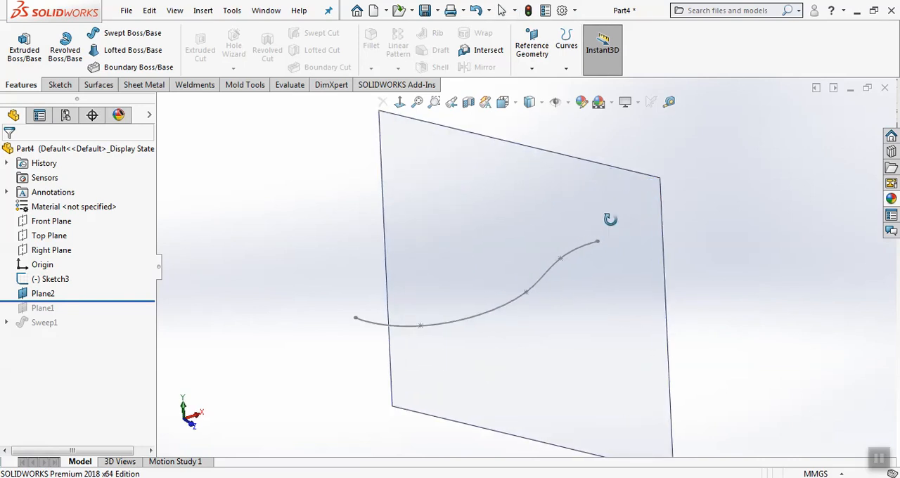
Create a new part document
click(128, 13)
click(149, 31)
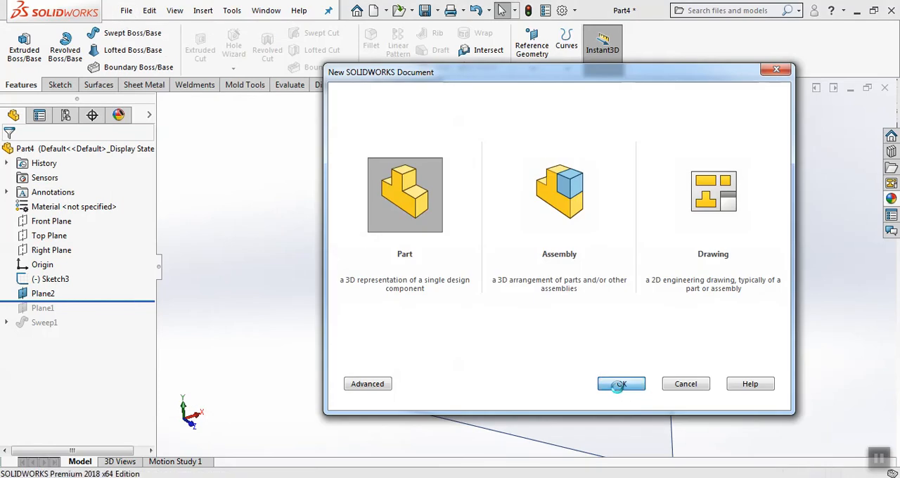
click(619, 385)
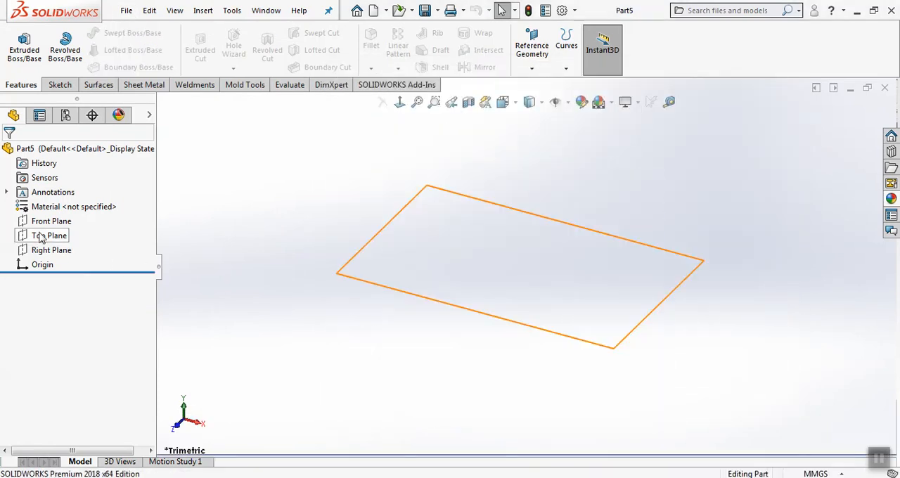
Start a reference plane offset from the Top Plane and set the number of planes to 3
click(48, 236)
scroll(576, 228, down, 2)
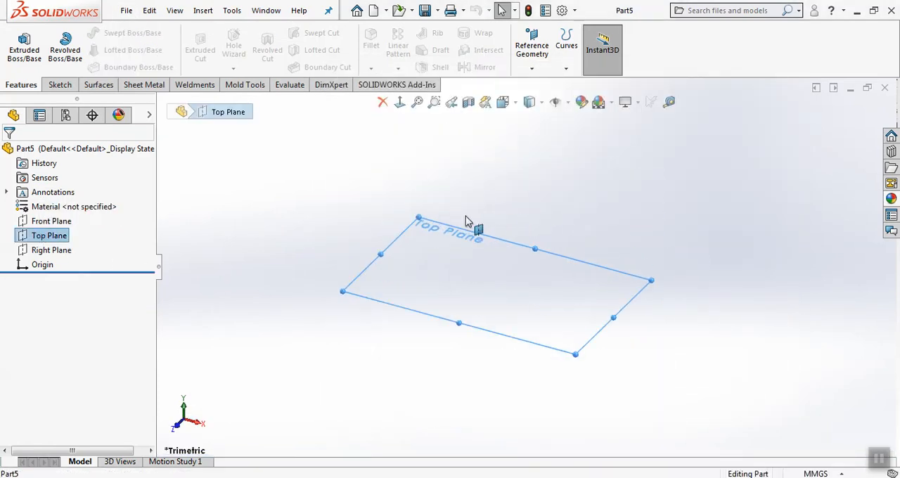
click(531, 61)
click(538, 83)
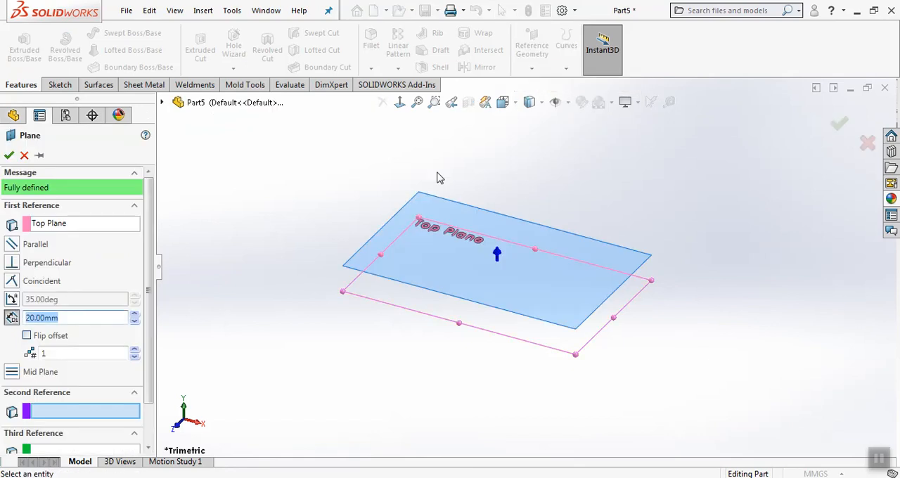
click(134, 350)
click(135, 350)
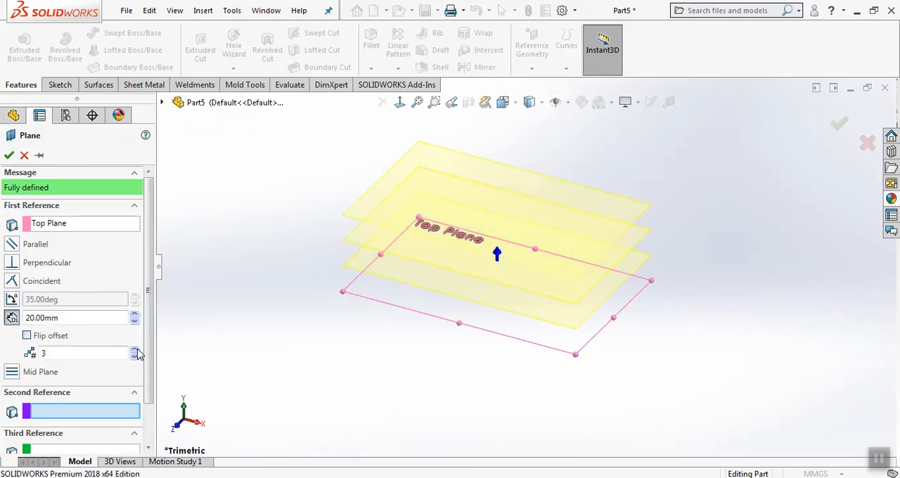
Set the offset distance to 60 mm and create the parallel planes above the Top Plane
click(134, 314)
click(134, 315)
click(134, 314)
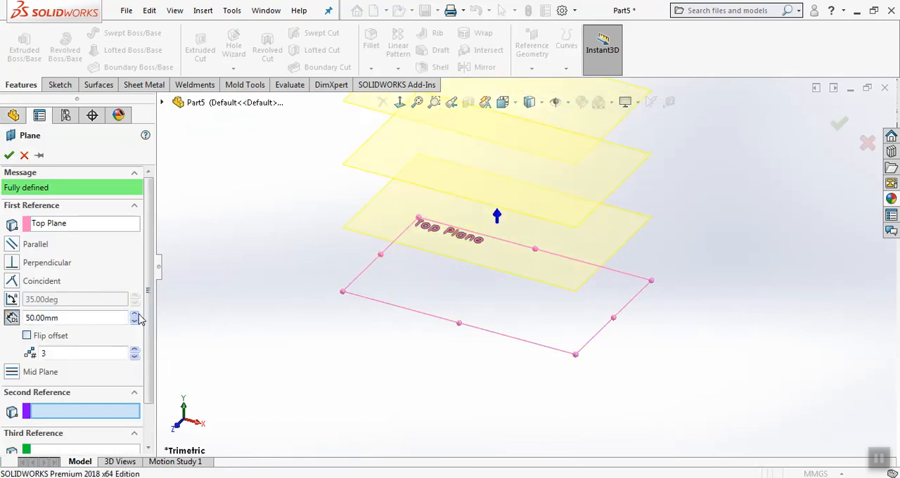
click(135, 314)
scroll(517, 356, up, 5)
scroll(642, 236, down, 2)
middle_drag(639, 232, 627, 194)
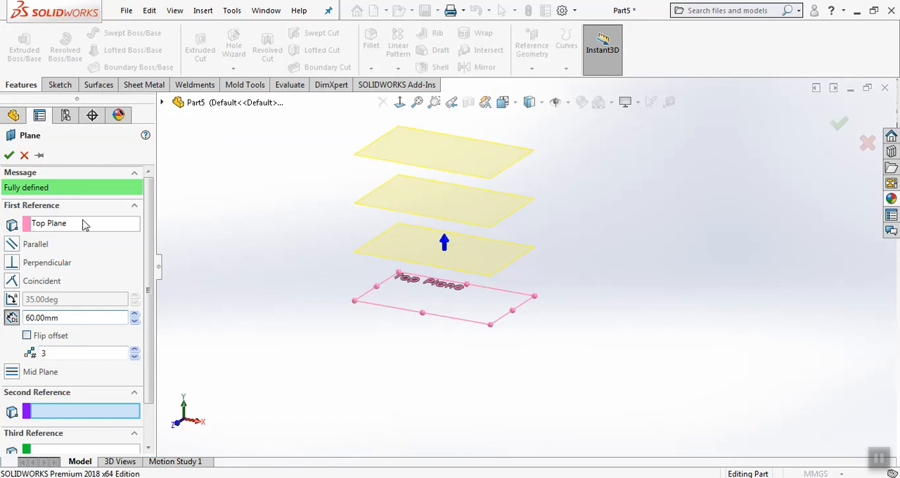
click(9, 155)
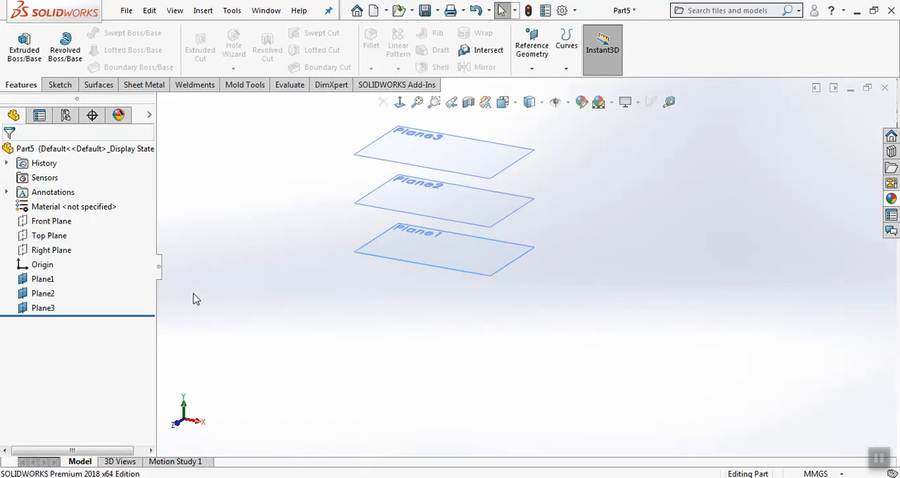
Show the Top Plane, sketch a large circle on it centred on the origin, and close the sketch
click(58, 242)
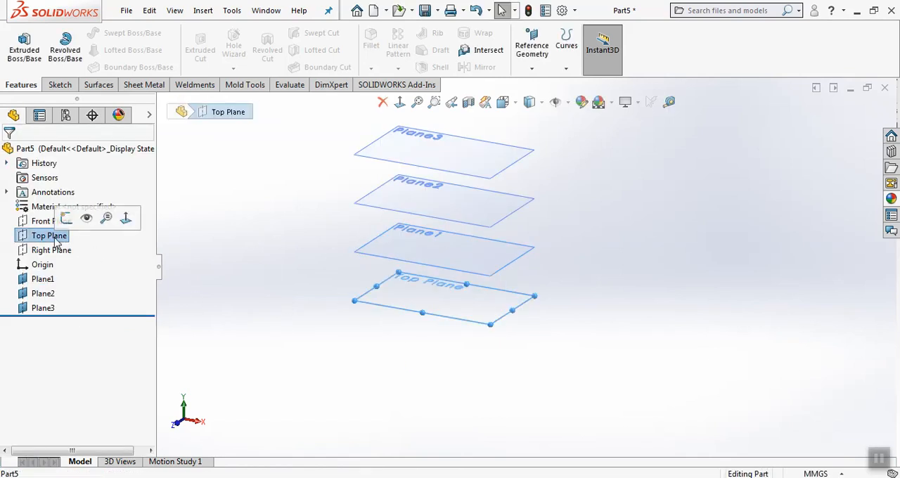
click(278, 253)
click(60, 85)
click(19, 44)
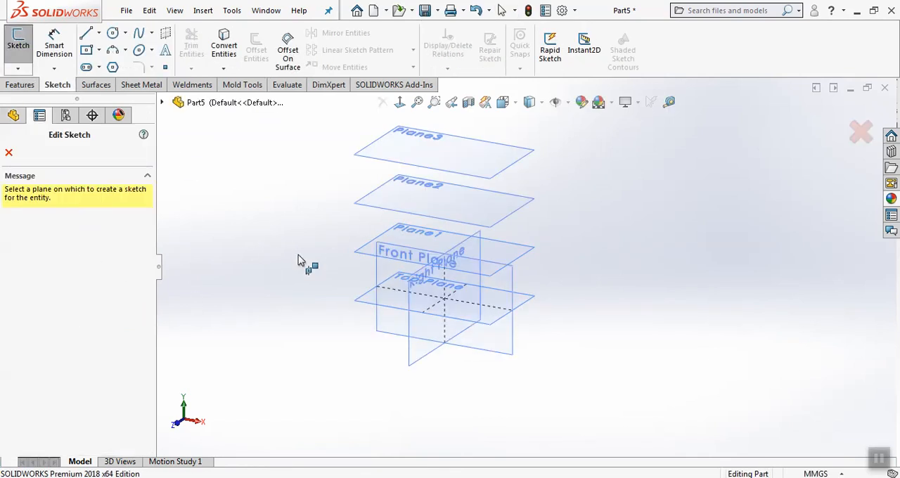
click(357, 297)
click(113, 33)
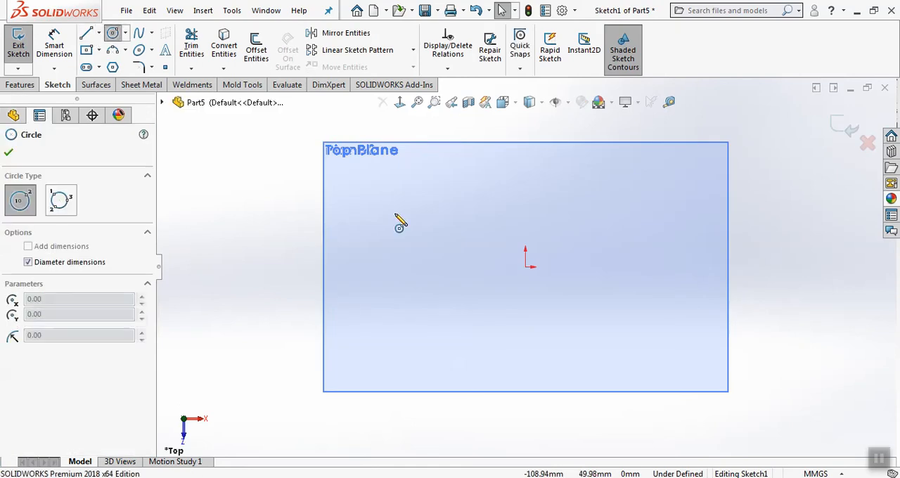
click(524, 265)
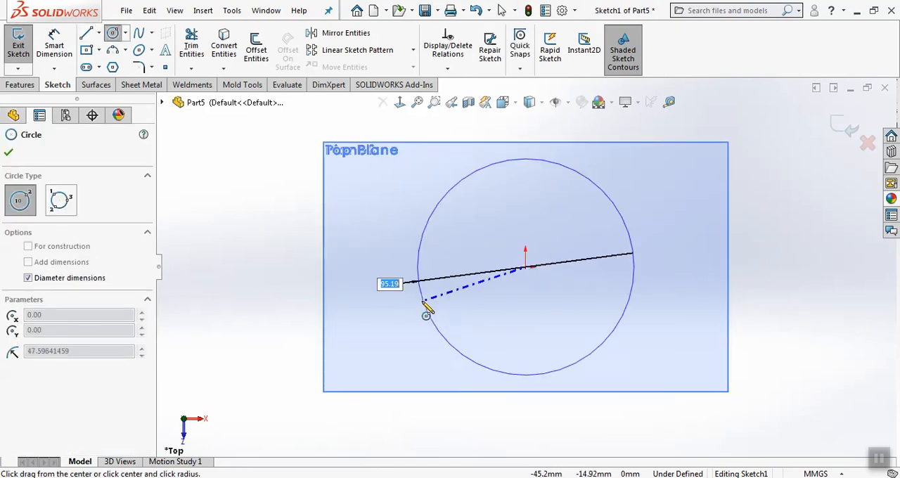
click(843, 128)
Sketch a circle about half the size of the first on Plane1, centred on the origin, and close the sketch
scroll(613, 316, up, 4)
mouse_move(612, 317)
middle_down()
mouse_move(602, 167)
mouse_move(355, 205)
middle_up()
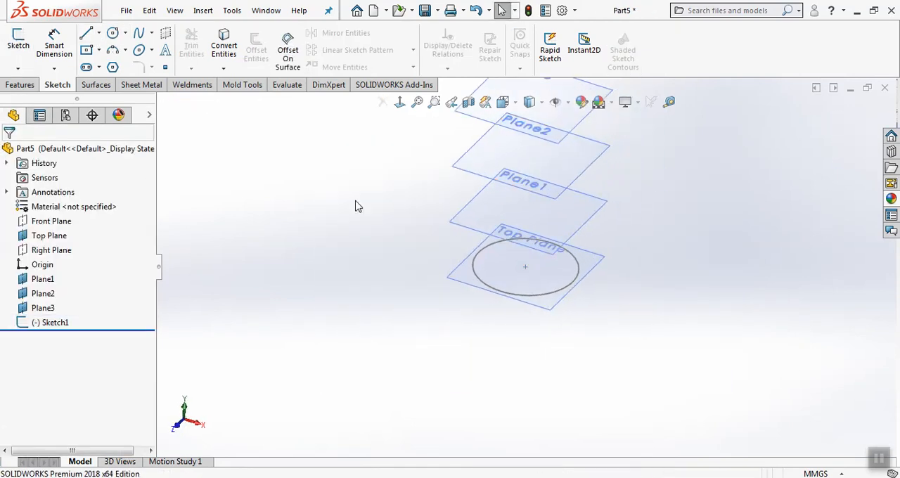
click(18, 41)
click(441, 250)
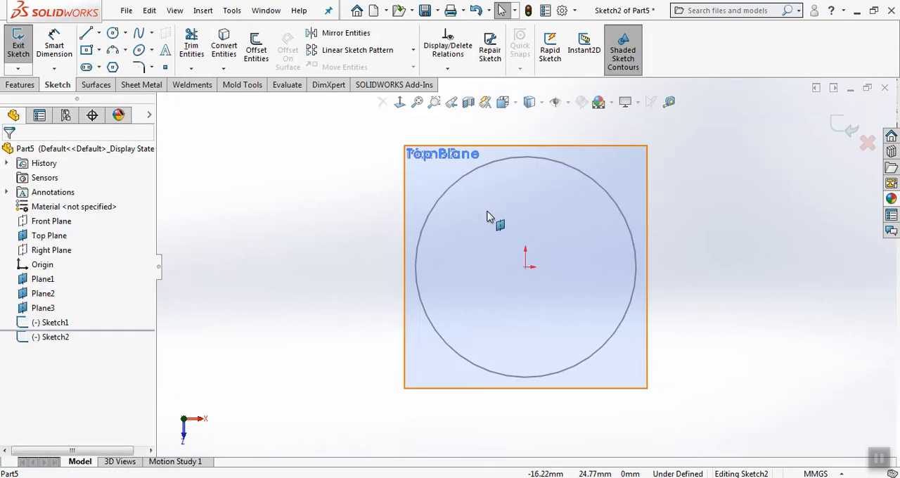
click(111, 34)
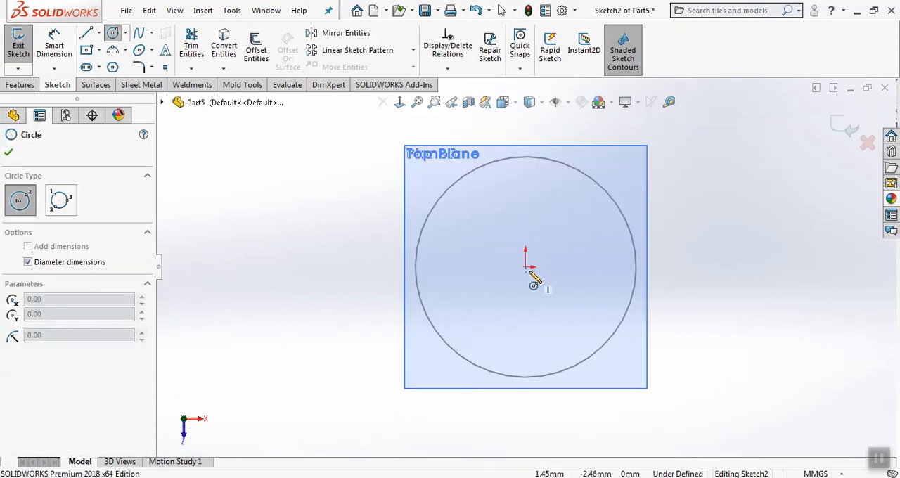
click(525, 267)
click(536, 324)
click(847, 129)
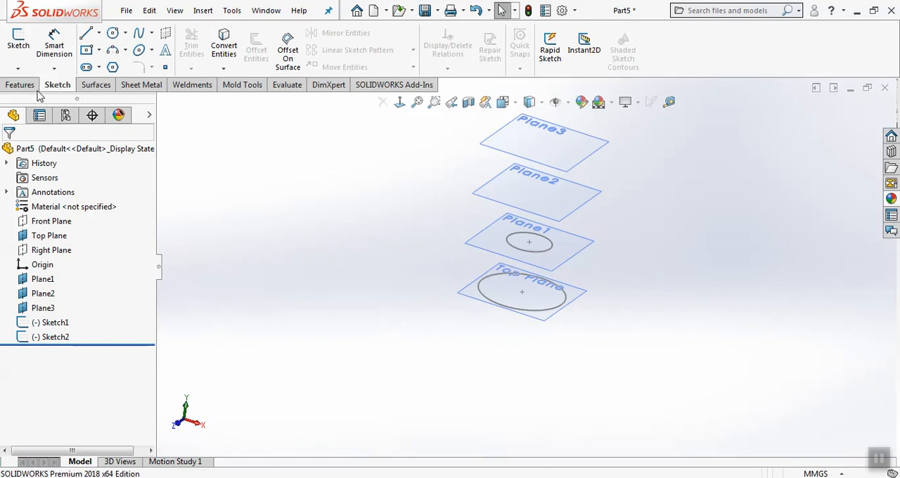
Sketch a circle on Plane2 centred on the origin, sized between the two existing circles, and close the sketch
click(18, 41)
click(497, 185)
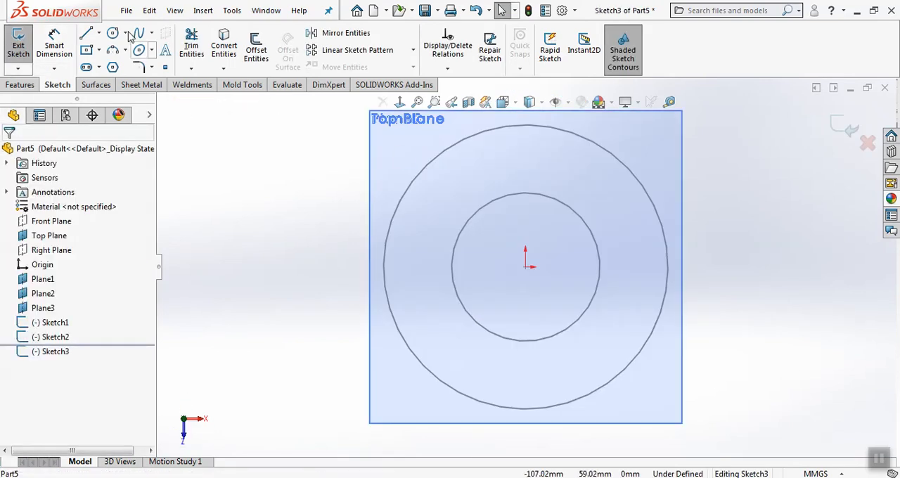
click(112, 33)
click(525, 267)
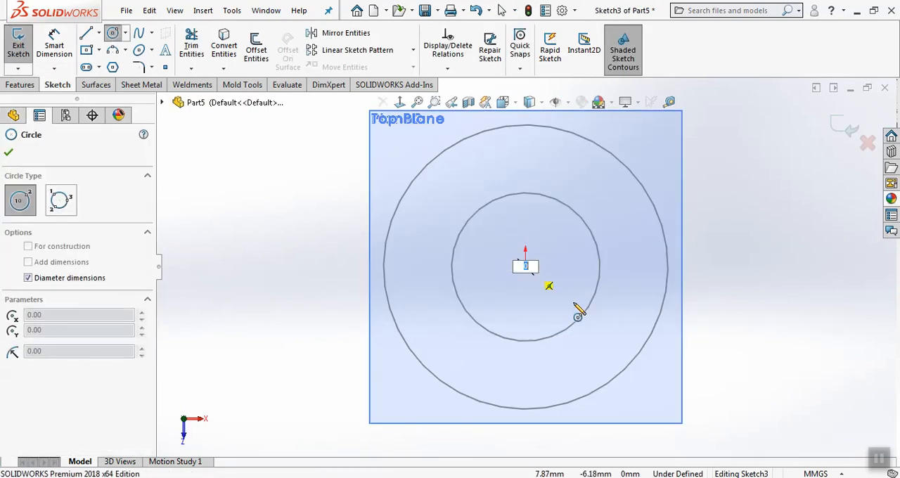
click(112, 34)
click(113, 34)
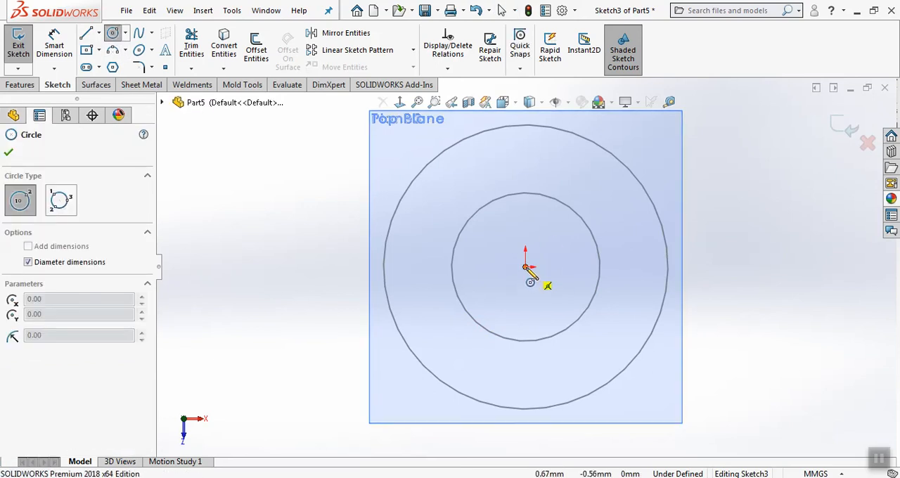
click(525, 267)
click(610, 343)
click(842, 129)
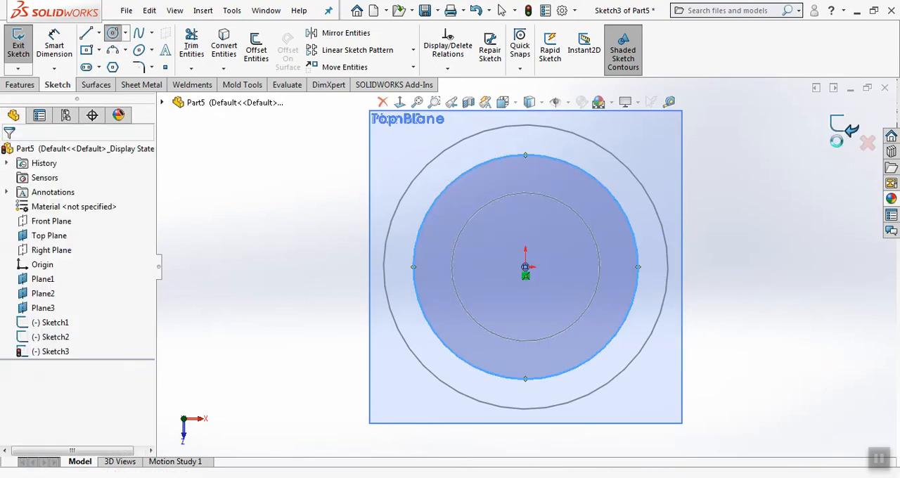
Sketch a center rectangle on Plane3 from the origin, roughly as large as the smallest circle, and close the sketch
scroll(566, 305, up, 3)
middle_drag(566, 309, 561, 199)
scroll(502, 276, up, 2)
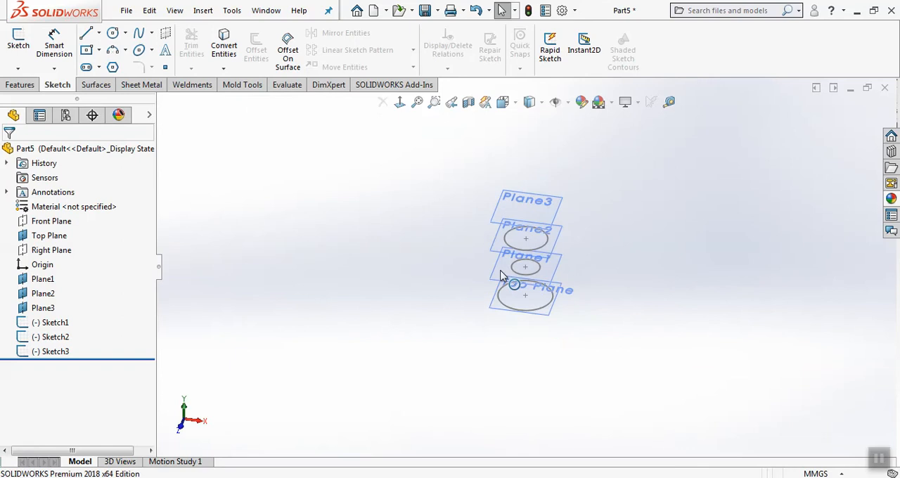
click(15, 45)
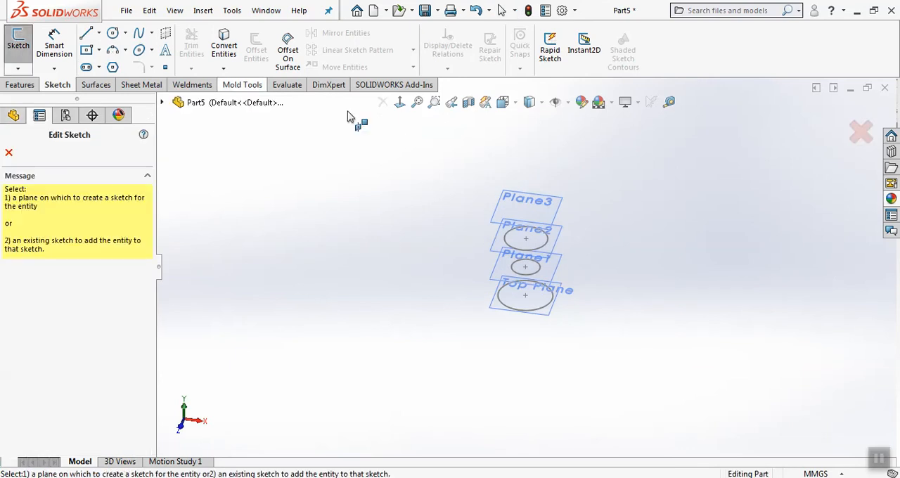
click(527, 200)
click(86, 51)
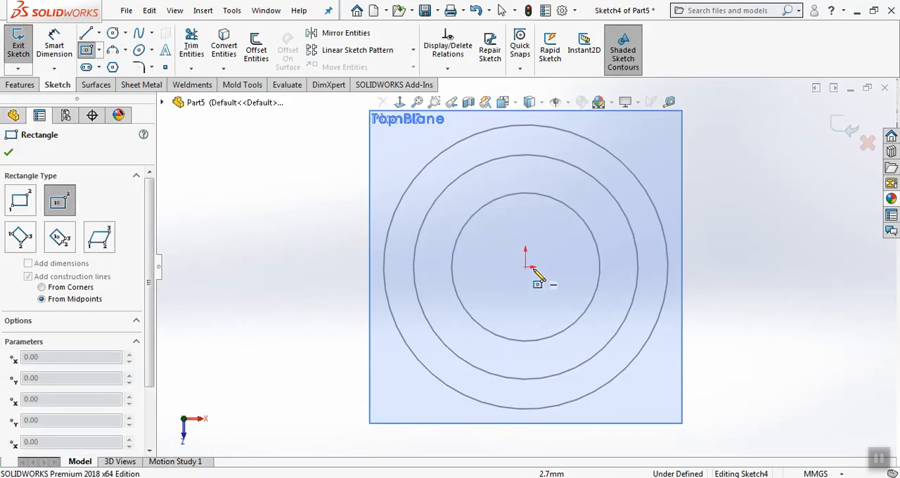
click(525, 267)
click(587, 333)
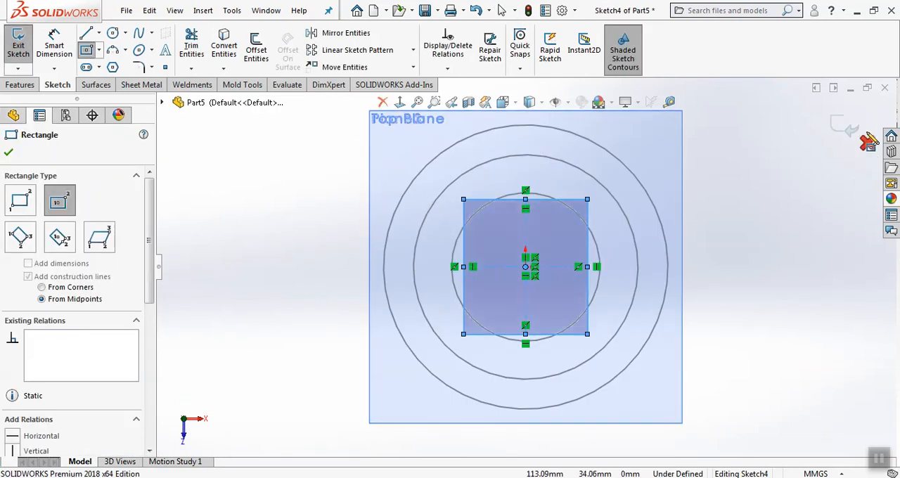
click(869, 140)
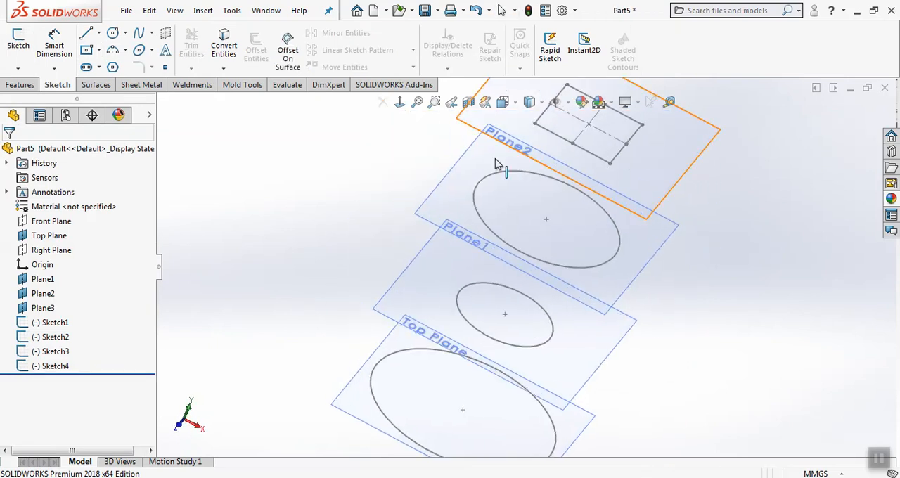
Loft through the four sketches in order, from the large circle on the Top Plane up to the rectangle on Plane3
middle_drag(496, 164, 349, 177)
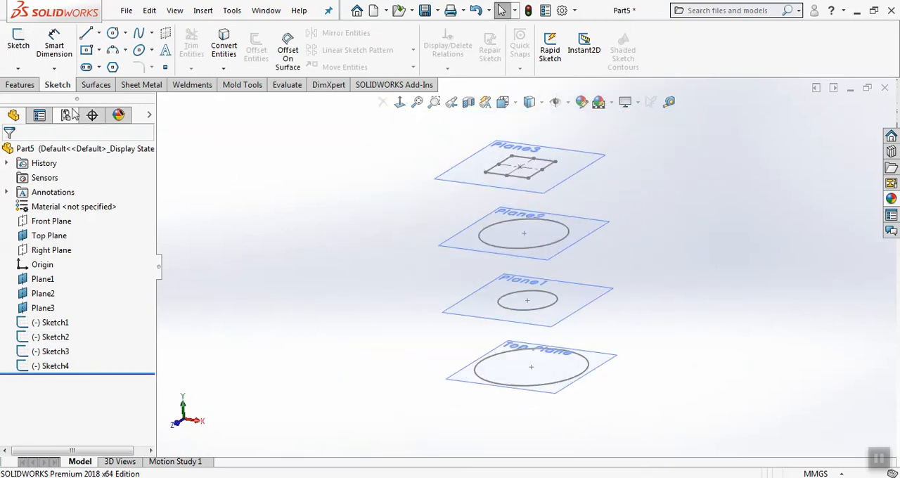
click(24, 86)
click(131, 50)
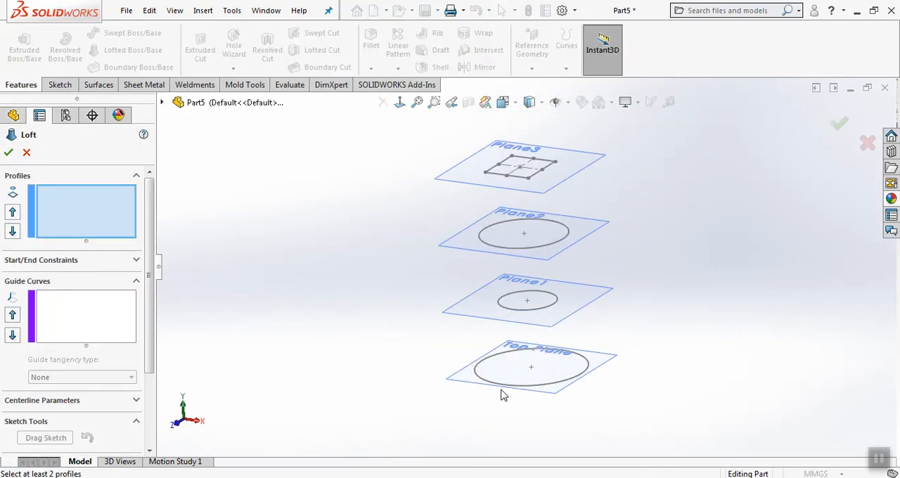
click(538, 383)
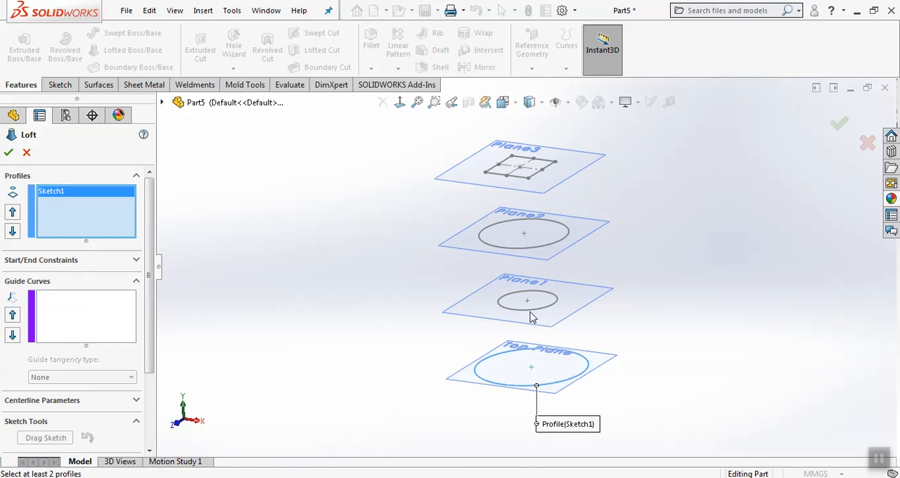
click(530, 314)
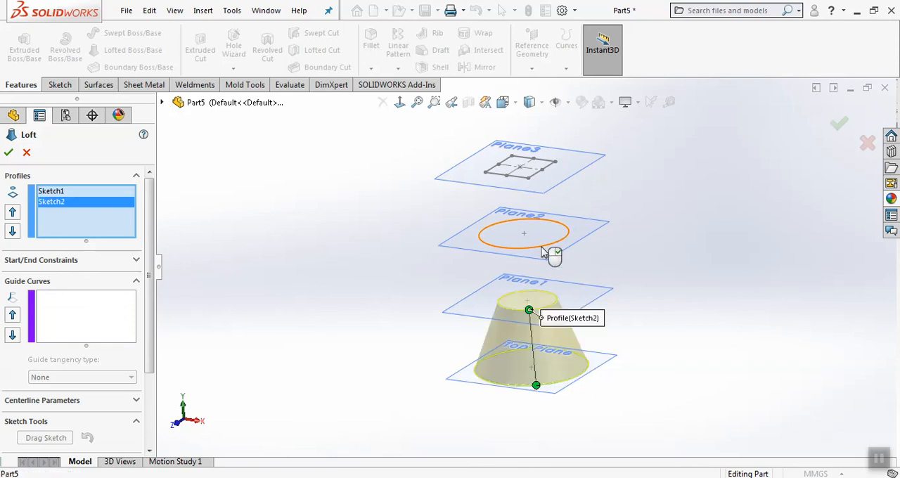
click(541, 246)
click(540, 176)
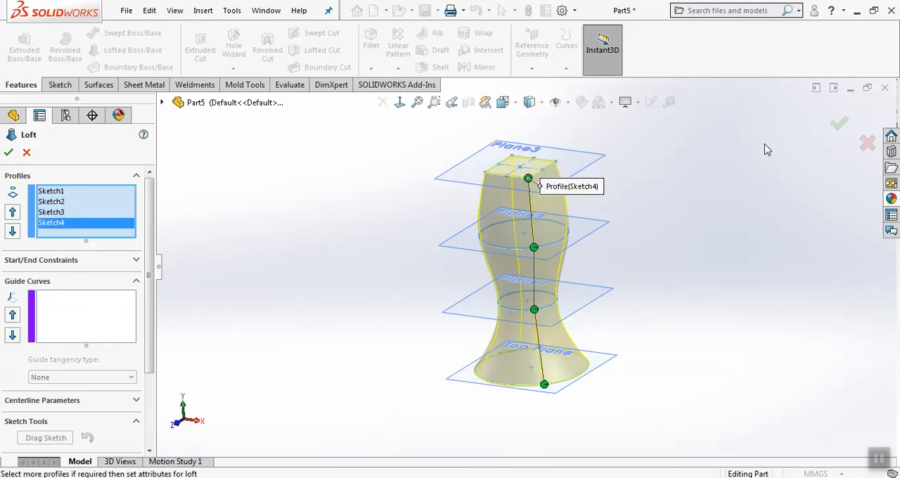
click(838, 125)
Shell the lofted body with a 2 mm wall thickness, removing the large round end face on the Top Plane
middle_drag(795, 185, 619, 408)
click(434, 67)
click(532, 167)
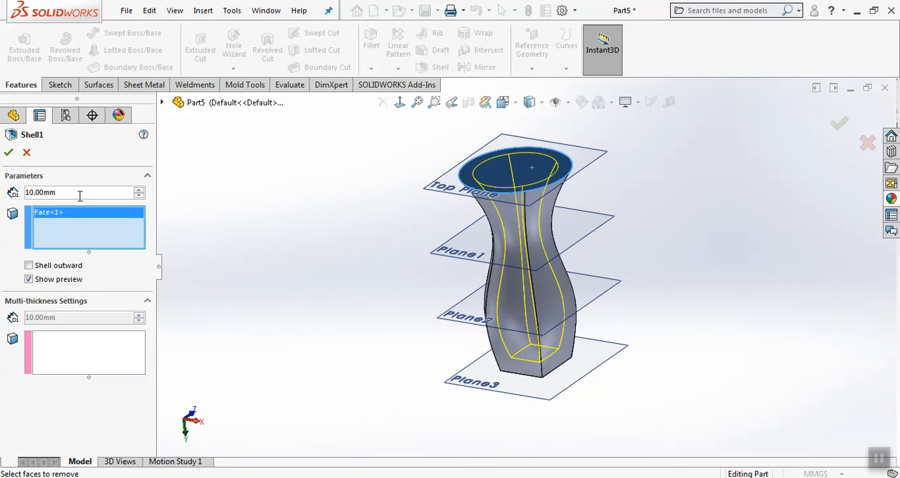
text(2)
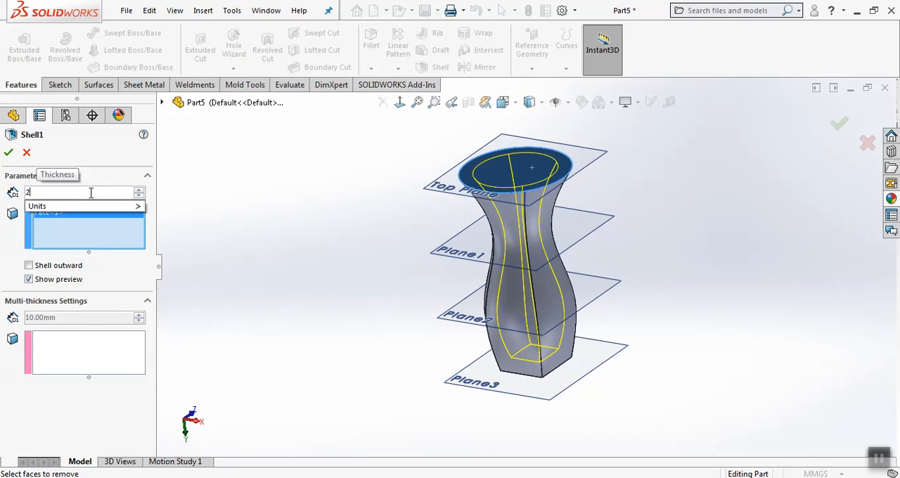
key(Return)
click(9, 153)
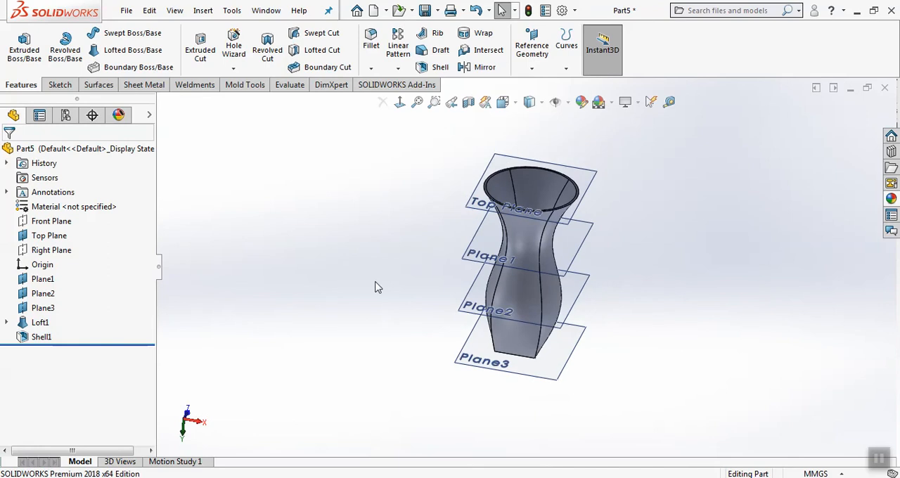
scroll(700, 180, down, 2)
middle_drag(665, 166, 667, 187)
scroll(667, 187, up, 3)
middle_drag(544, 214, 494, 217)
scroll(388, 287, down, 1)
middle_drag(388, 287, 398, 299)
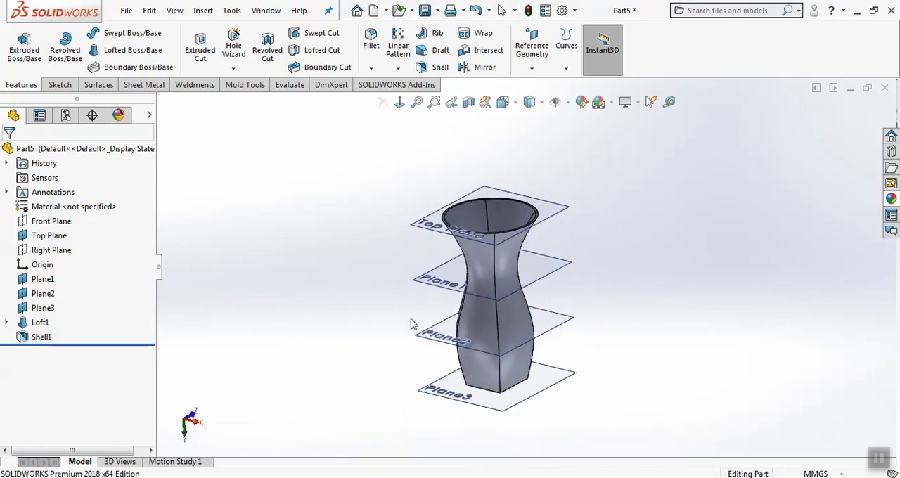
Create a new part document
click(126, 10)
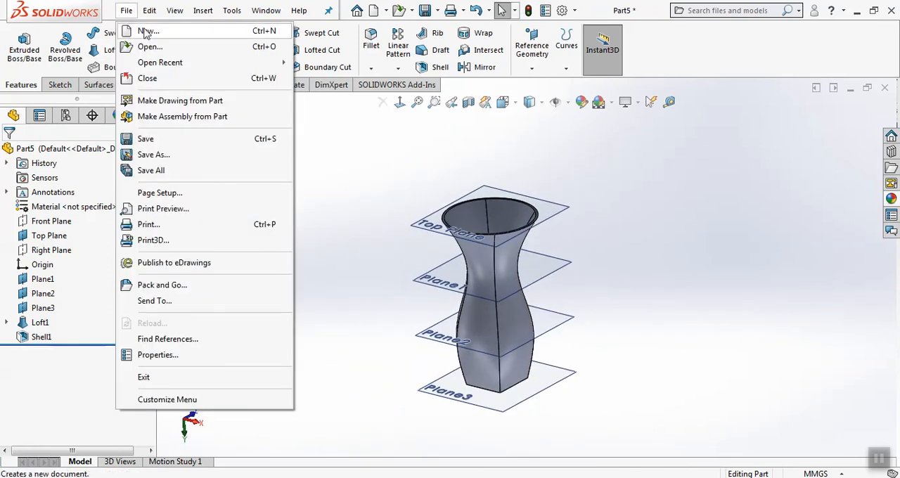
click(138, 31)
click(618, 383)
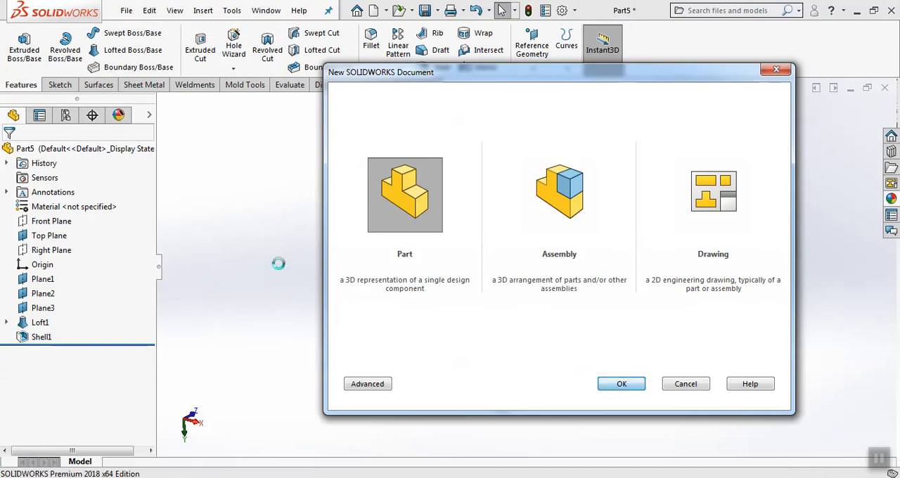
Sketch a nearly square center rectangle from the origin on the Front Plane and extrude it 41 mm into a block
click(28, 48)
click(422, 317)
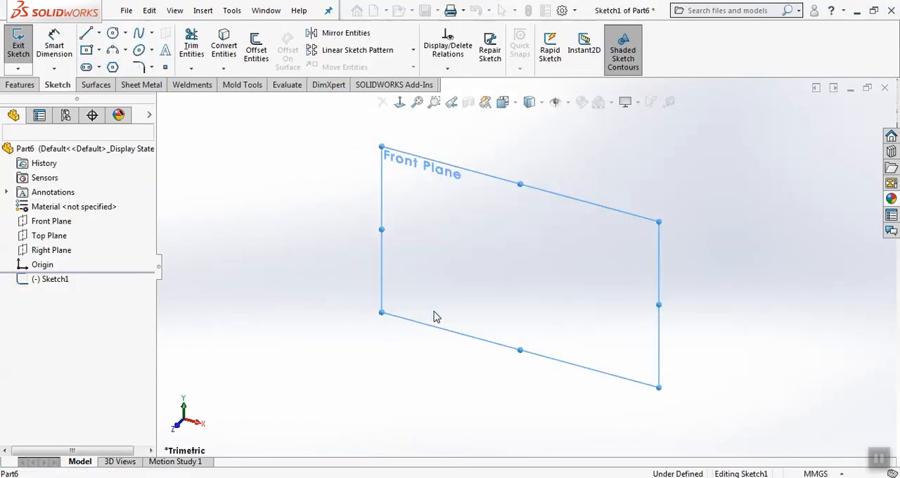
click(86, 51)
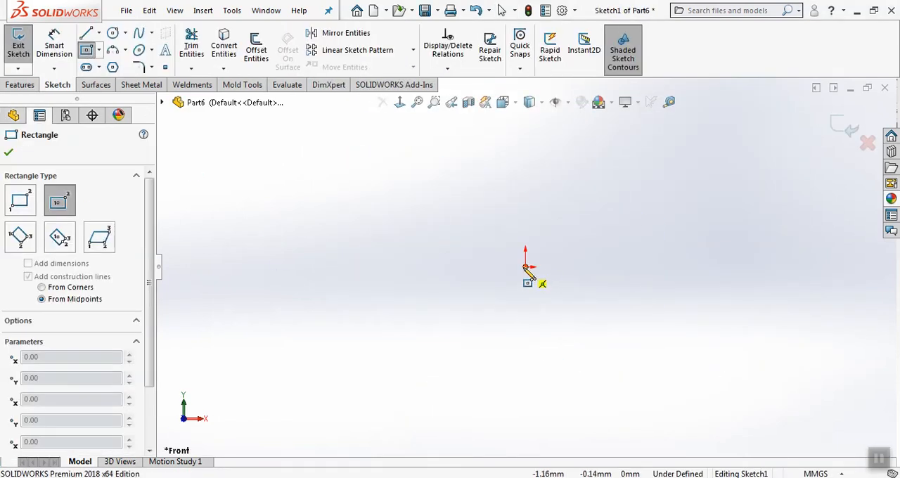
click(525, 267)
click(680, 402)
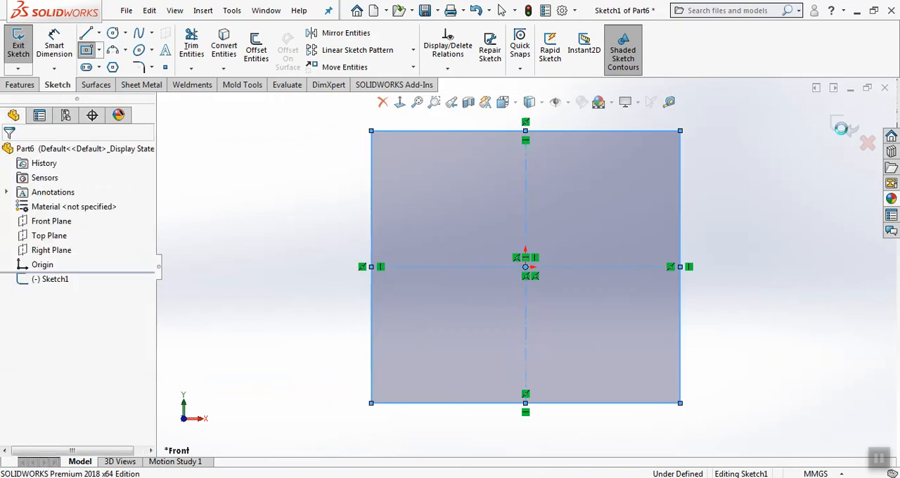
drag(508, 286, 480, 310)
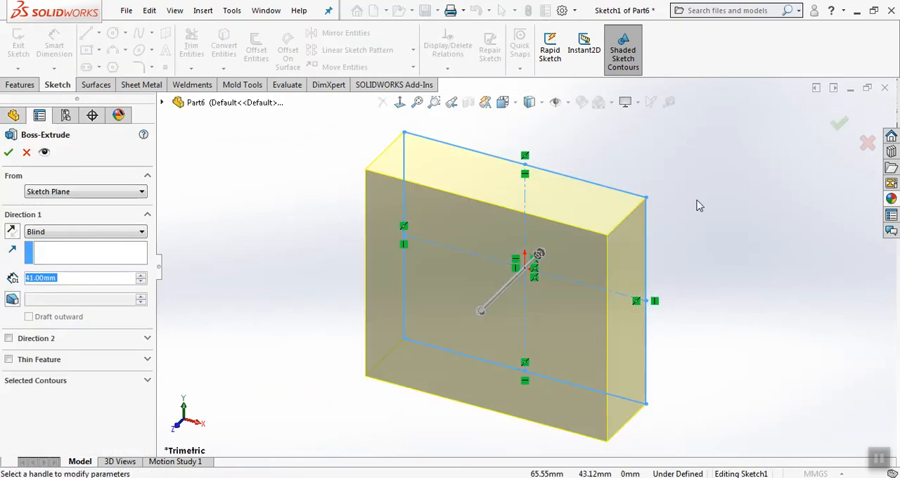
click(834, 124)
Sketch a circle about 94 mm in diameter on the block's large front face, centred on the origin, and extrude it 41 mm
click(18, 42)
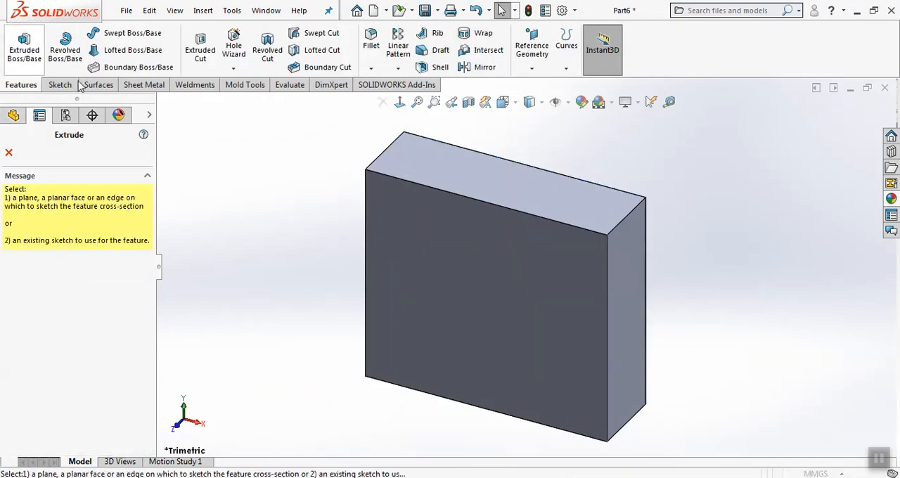
click(423, 314)
click(113, 34)
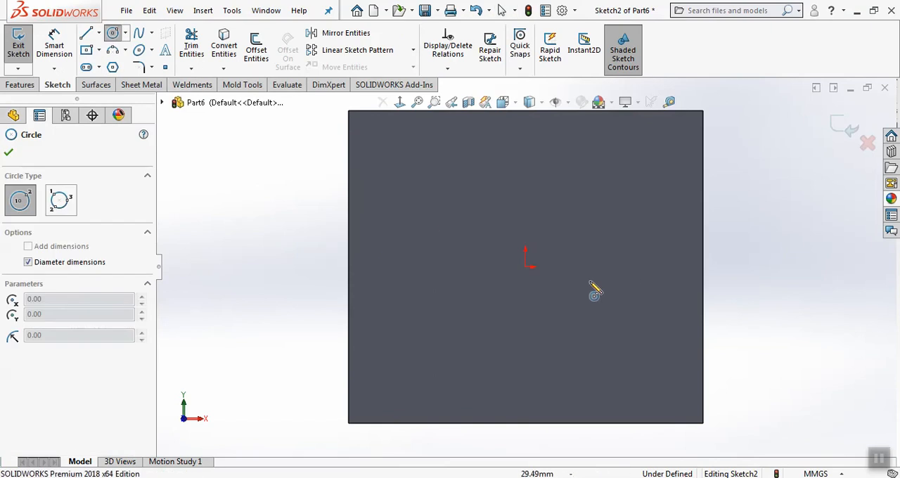
click(527, 266)
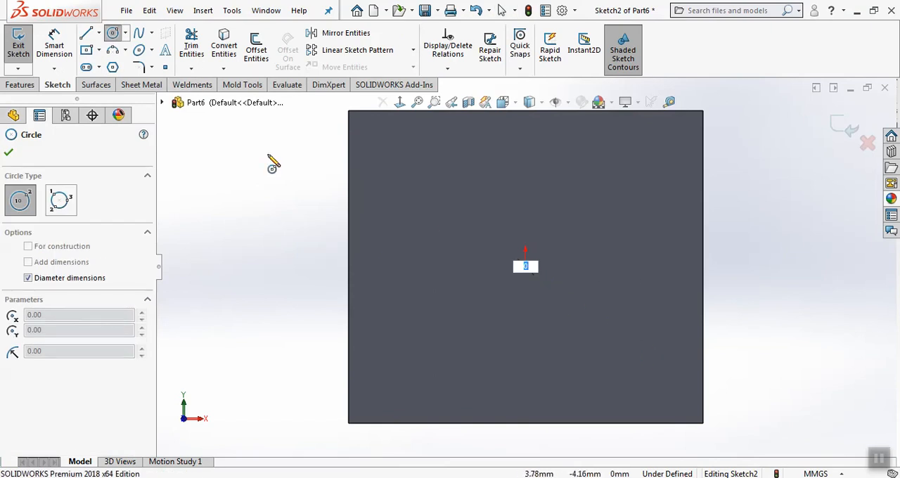
click(112, 33)
click(113, 33)
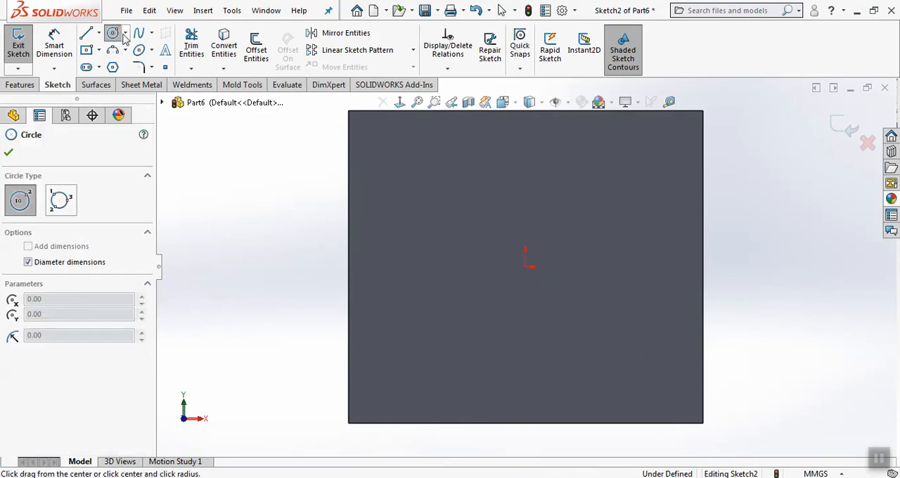
click(525, 267)
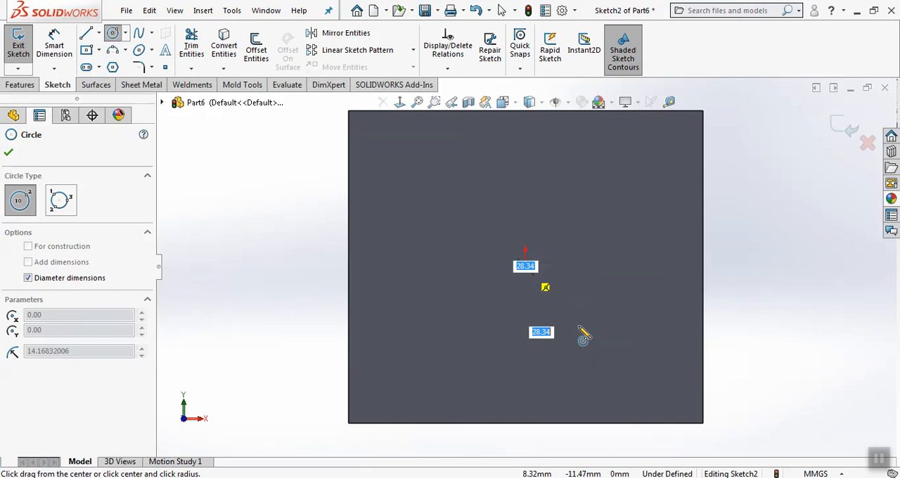
click(612, 353)
click(832, 127)
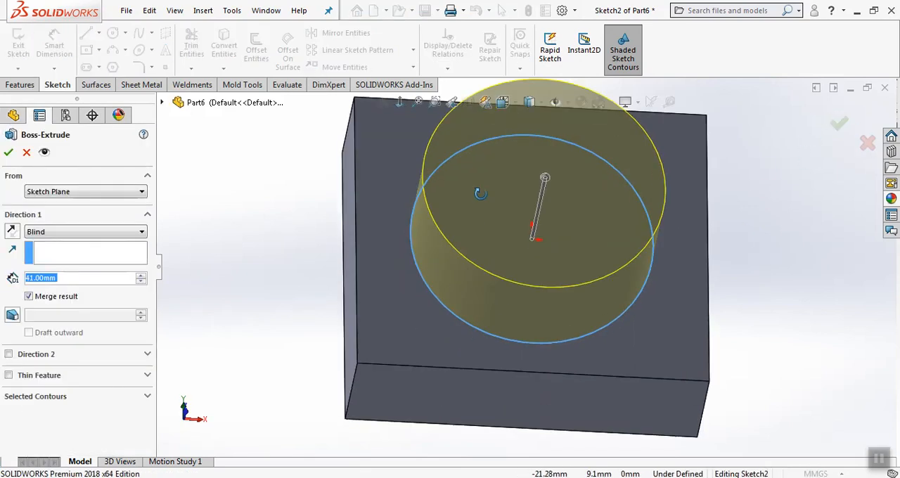
click(838, 124)
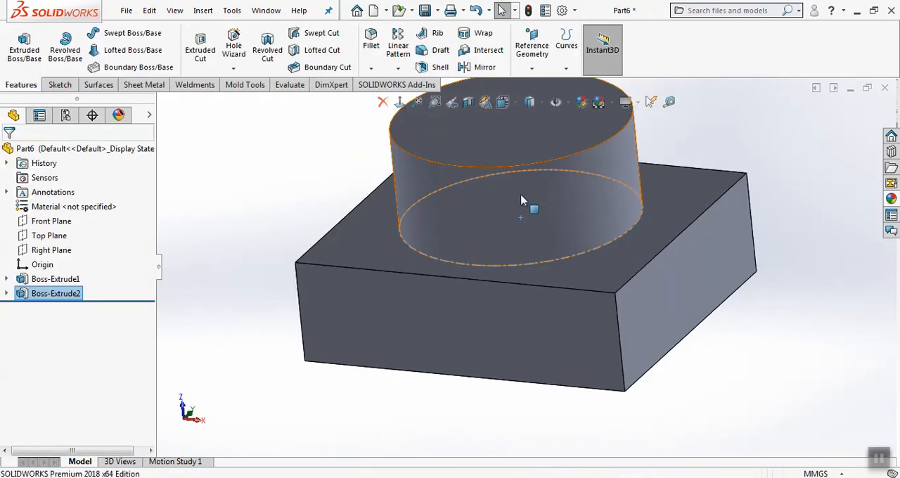
Set up a reference plane tangent to the cylindrical face, using the block's narrow side face as the second reference
scroll(384, 258, up, 1)
click(341, 212)
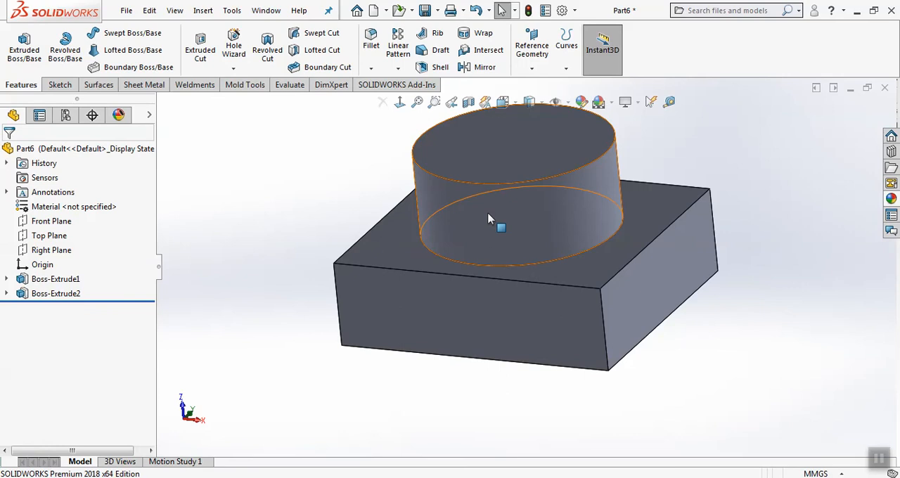
scroll(476, 316, up, 4)
scroll(606, 190, down, 2)
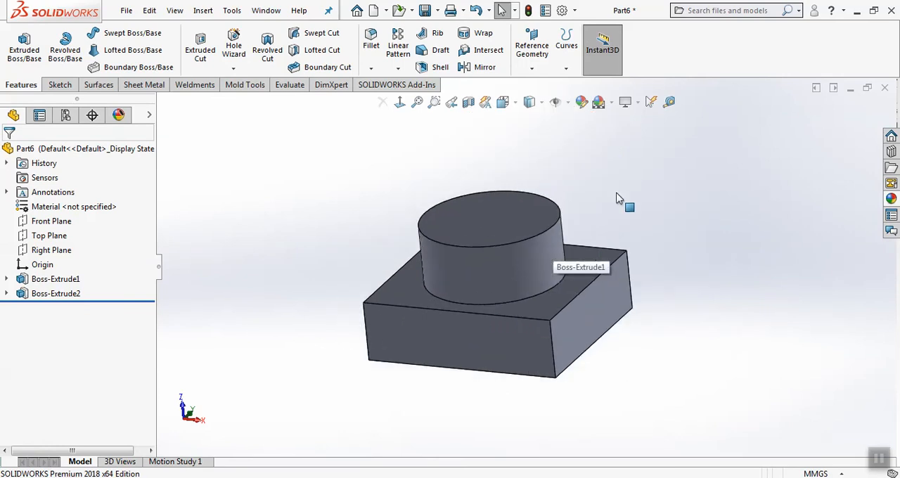
middle_drag(617, 194, 623, 208)
click(531, 45)
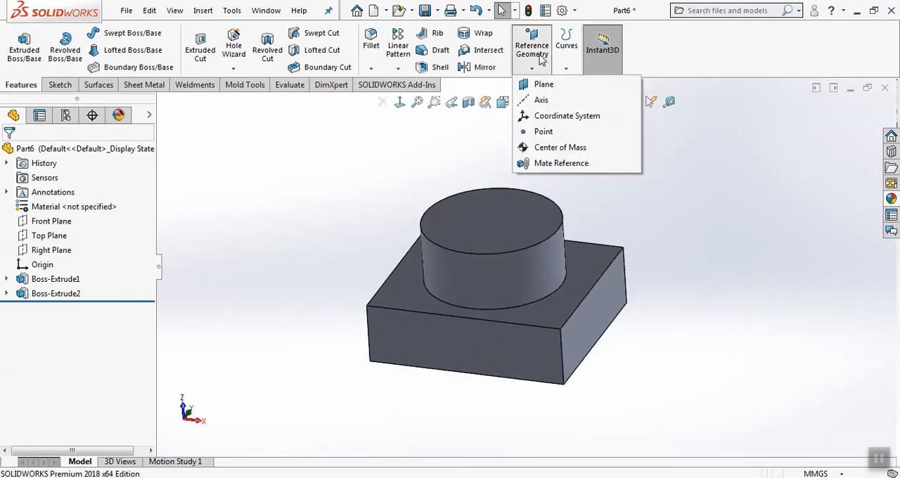
click(542, 82)
click(495, 284)
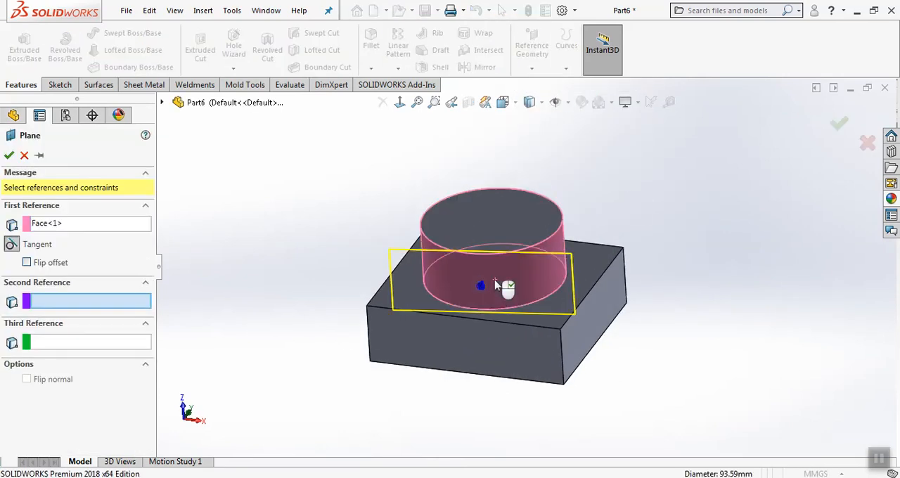
click(476, 342)
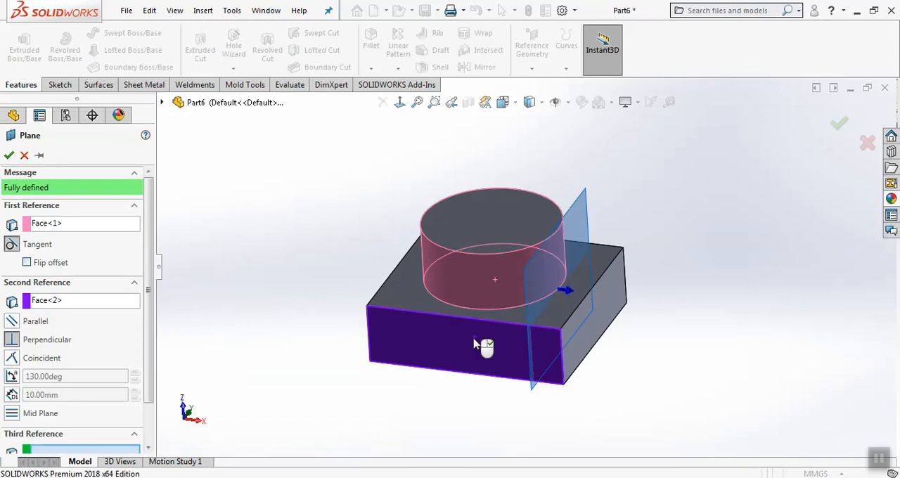
Try the plane parallel to the block's side face, and create it at 130° to that face instead
click(9, 325)
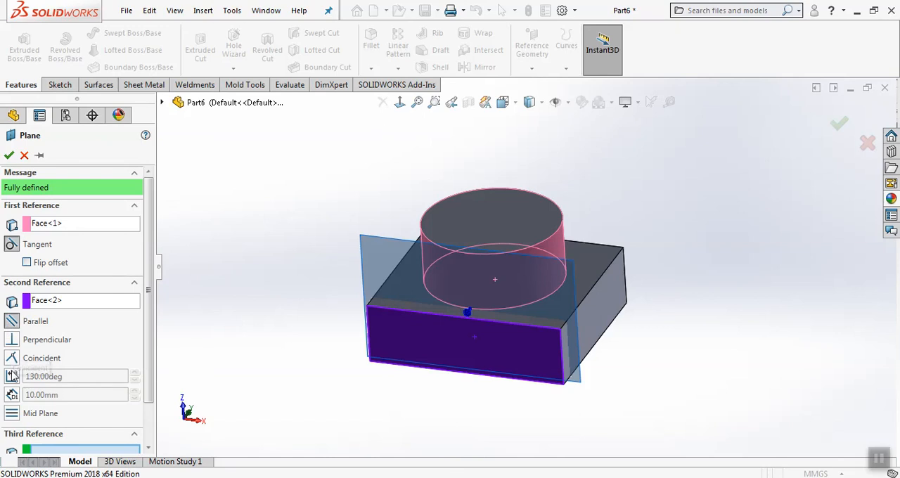
click(12, 376)
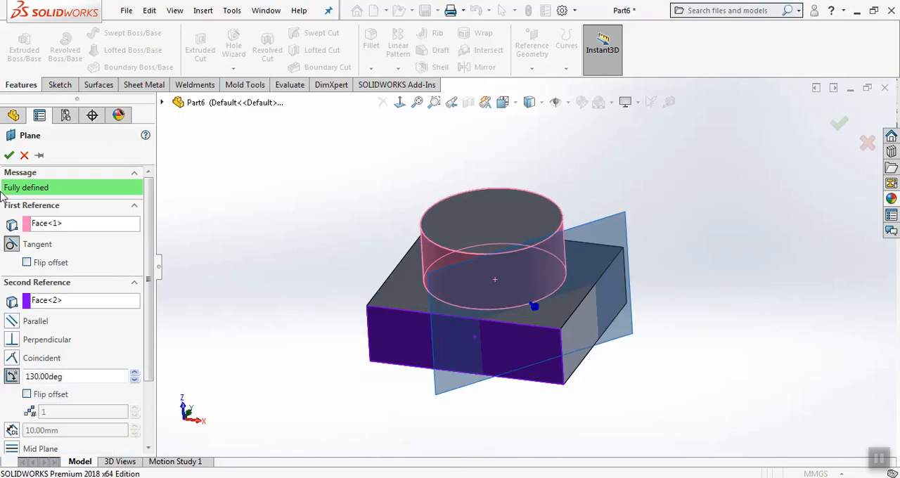
click(9, 155)
Start an extruded boss on Plane1 and sketch a small circle over the cylinder, level with the origin
mouse_move(472, 188)
middle_down()
mouse_move(457, 184)
mouse_move(474, 316)
mouse_move(466, 323)
mouse_move(470, 195)
middle_up()
click(4, 53)
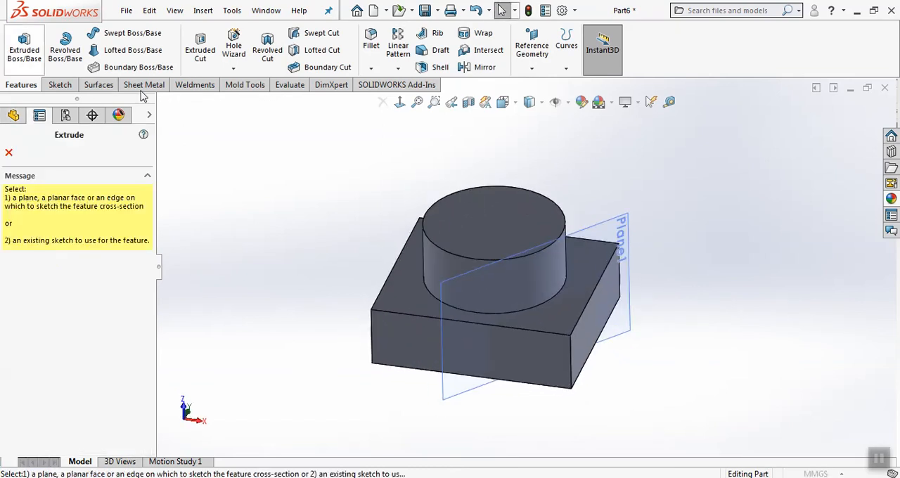
click(635, 321)
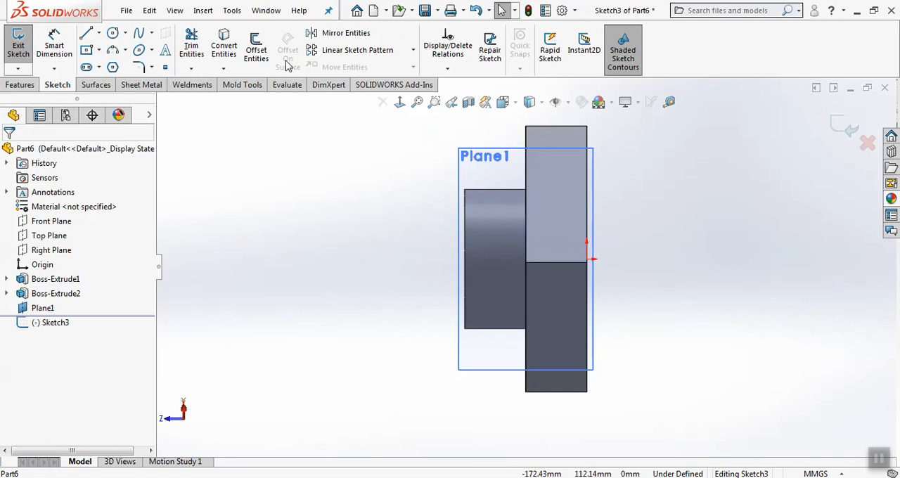
click(112, 33)
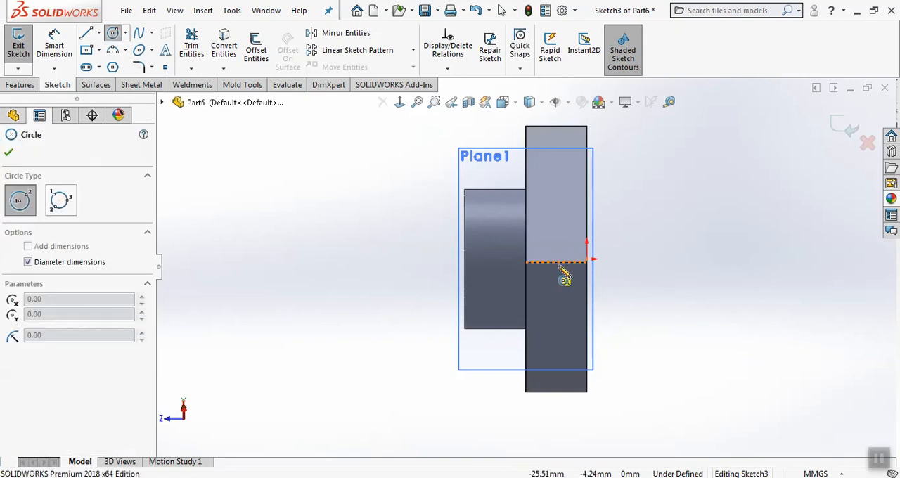
click(498, 261)
click(498, 276)
click(843, 126)
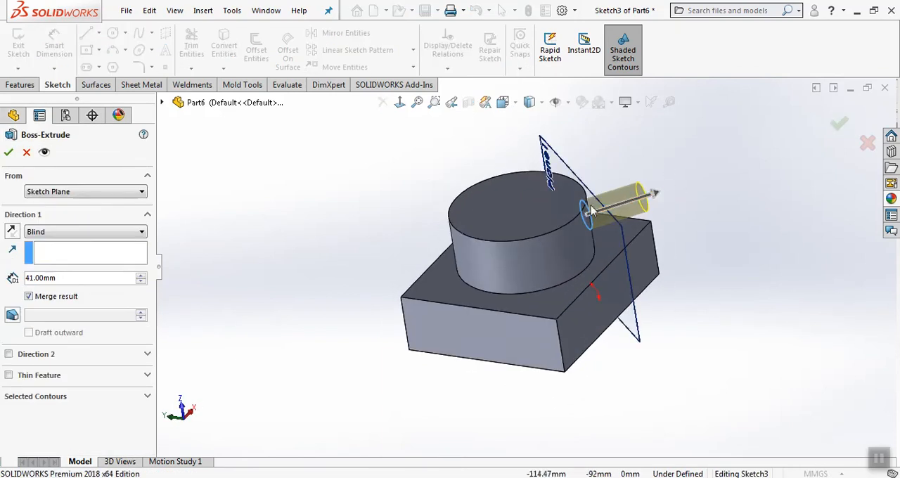
click(95, 232)
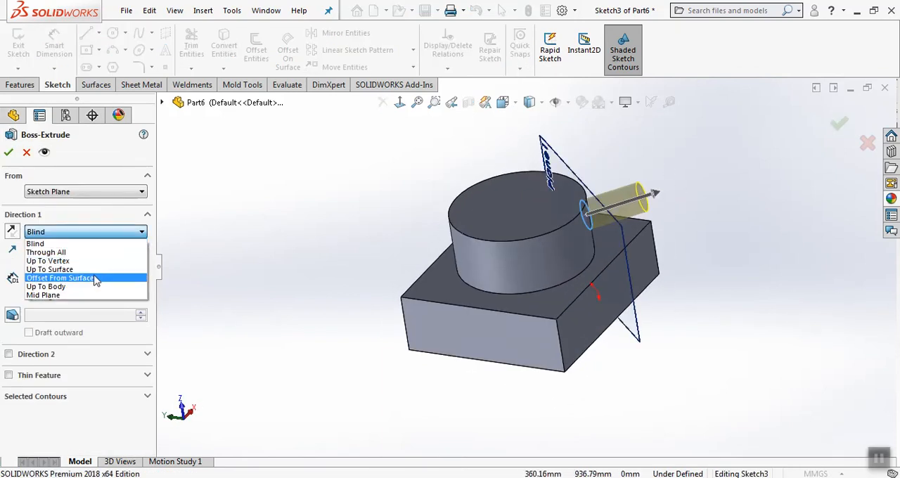
click(98, 252)
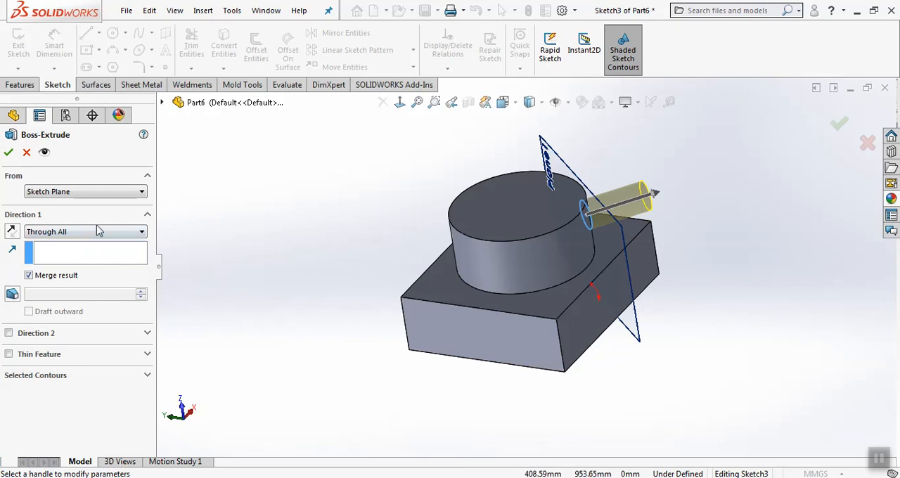
click(97, 229)
click(367, 213)
click(25, 153)
Cut the small circle through all in both directions to make a hole across the cylinder
click(20, 85)
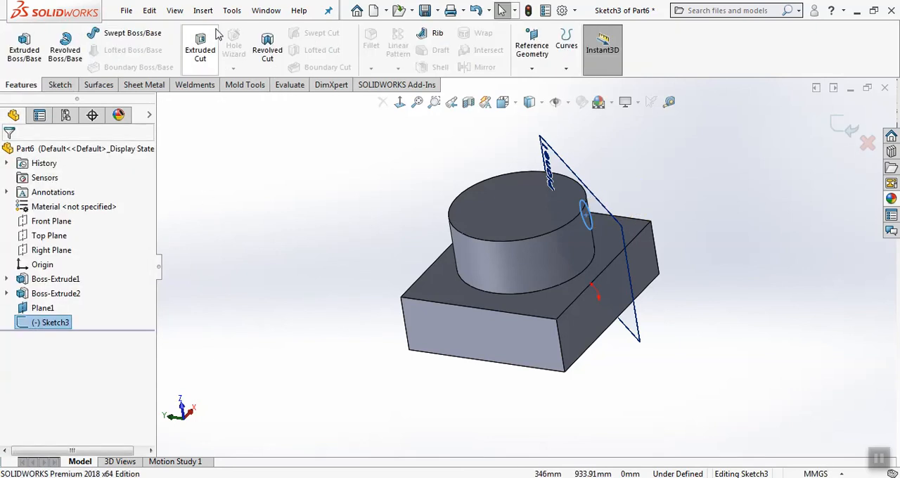
click(202, 50)
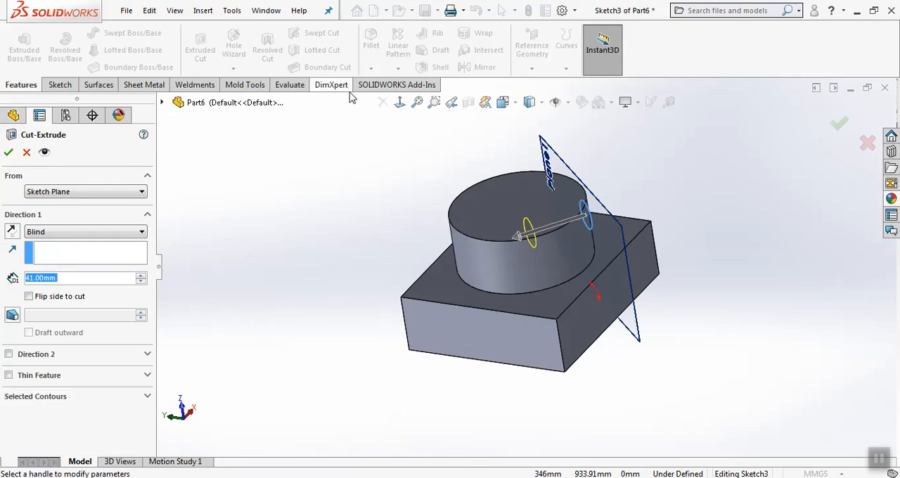
click(76, 232)
click(87, 260)
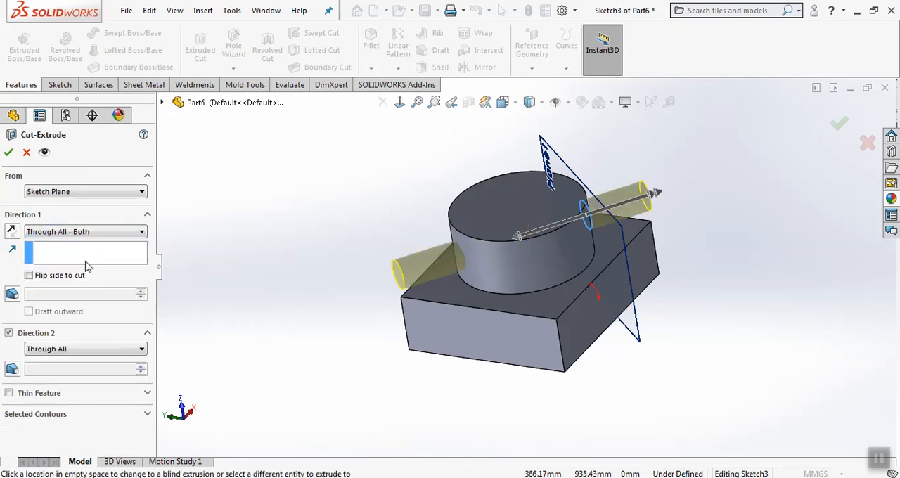
click(8, 152)
middle_drag(273, 225, 246, 257)
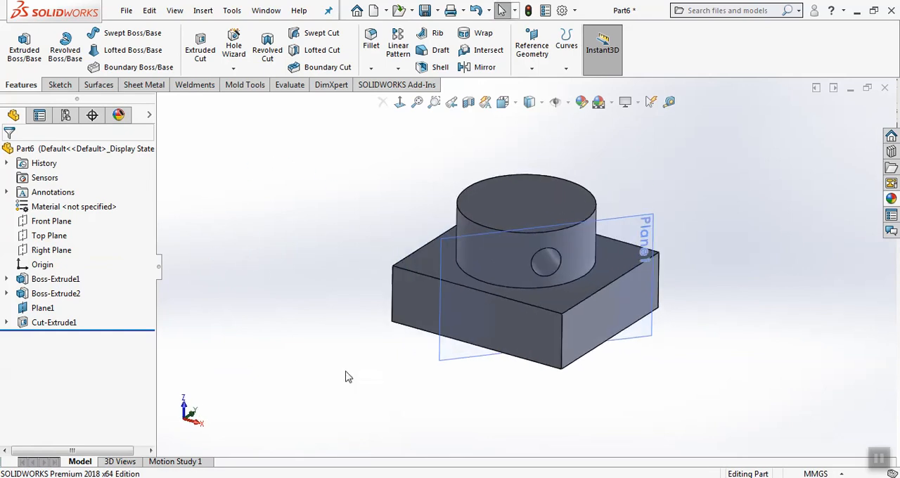
Set the angle of Plane1 to 110° and rebuild the part so the hole follows the plane
click(456, 358)
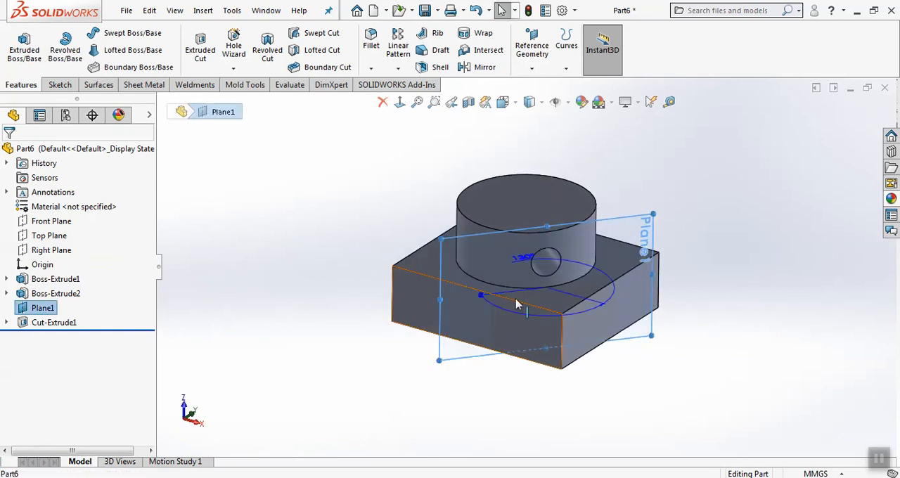
double_click(529, 259)
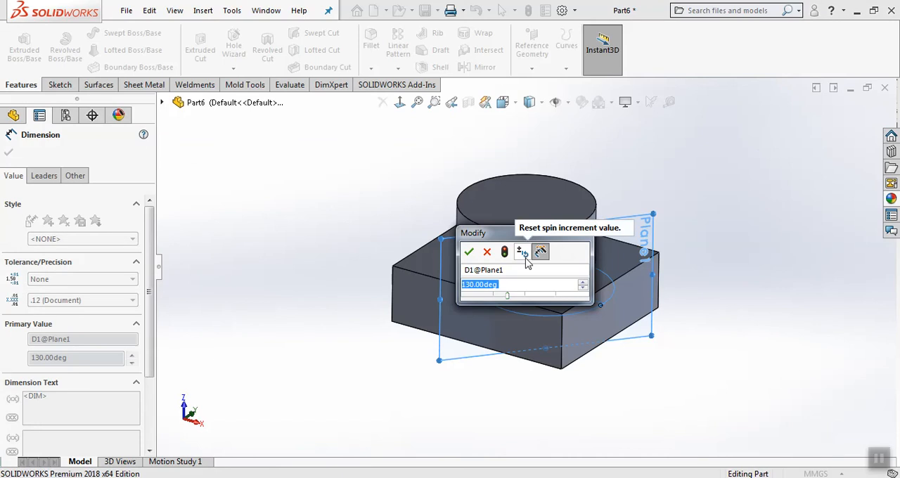
text(110)
key(Return)
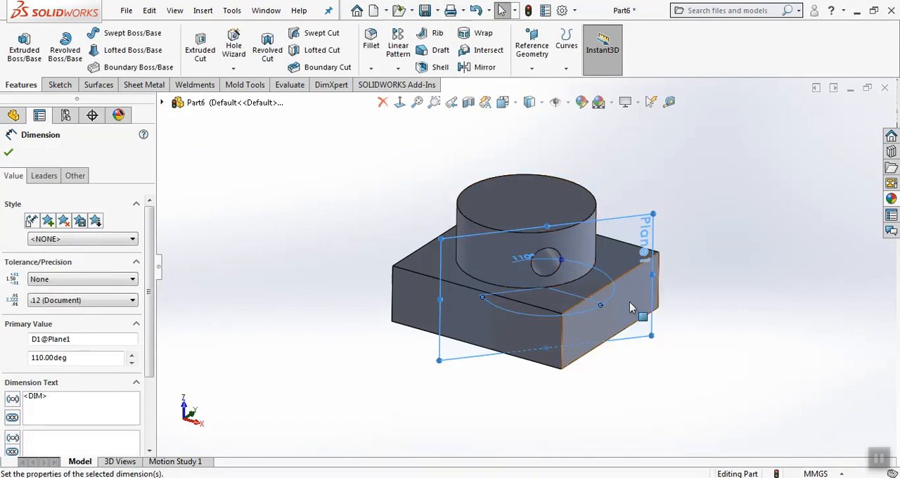
click(529, 11)
middle_drag(695, 195, 701, 224)
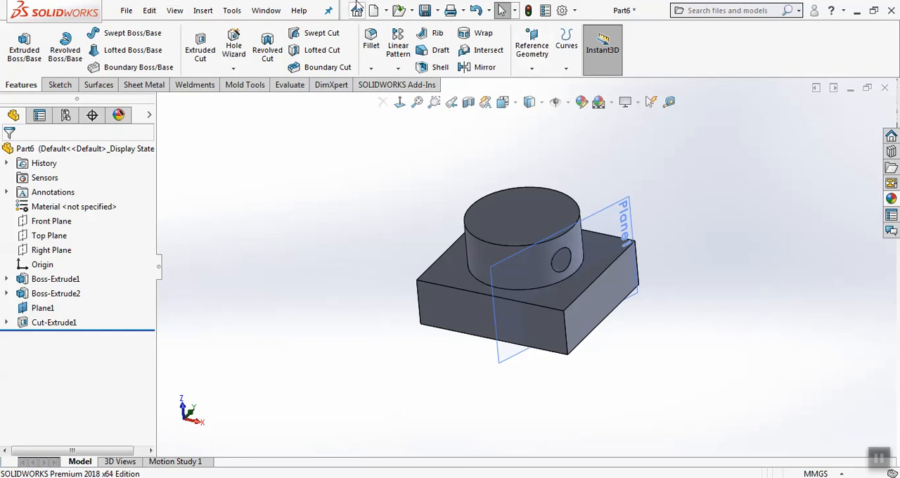
Start a new part and sketch a hexagon on the Top Plane, centred on the origin, with an inscribed circle about 166.5 mm in diameter
click(374, 11)
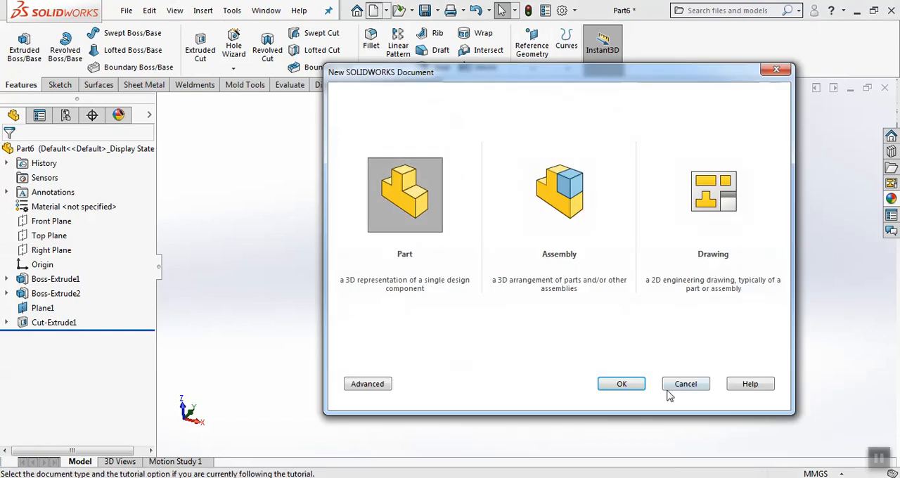
click(621, 384)
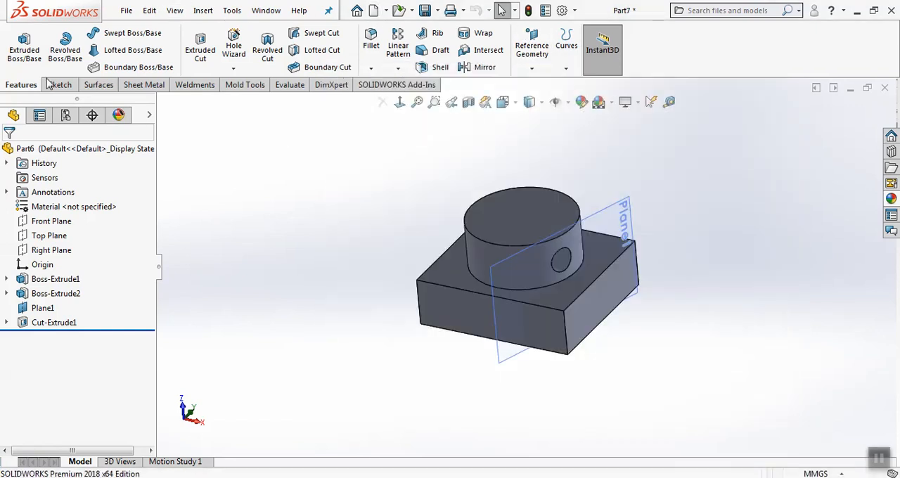
click(24, 46)
click(364, 254)
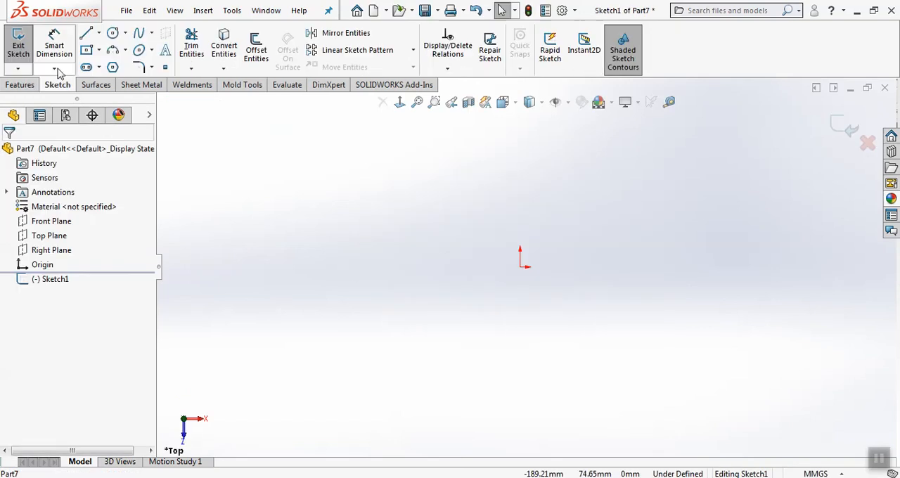
click(87, 50)
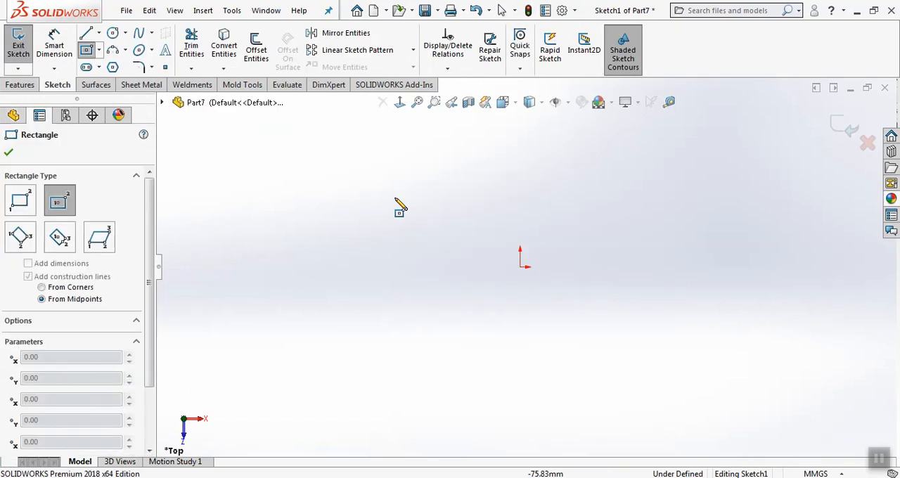
click(113, 67)
click(520, 265)
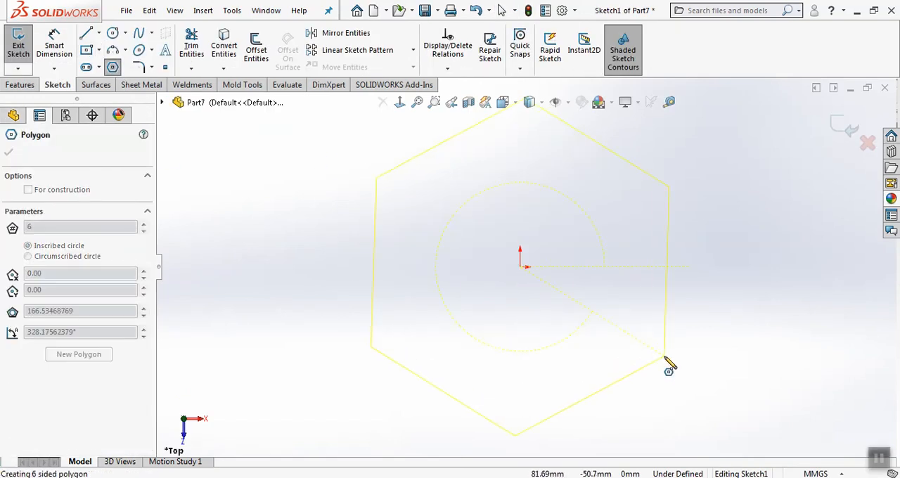
click(668, 364)
Extrude the hexagon 66 mm upward as a solid block
click(842, 128)
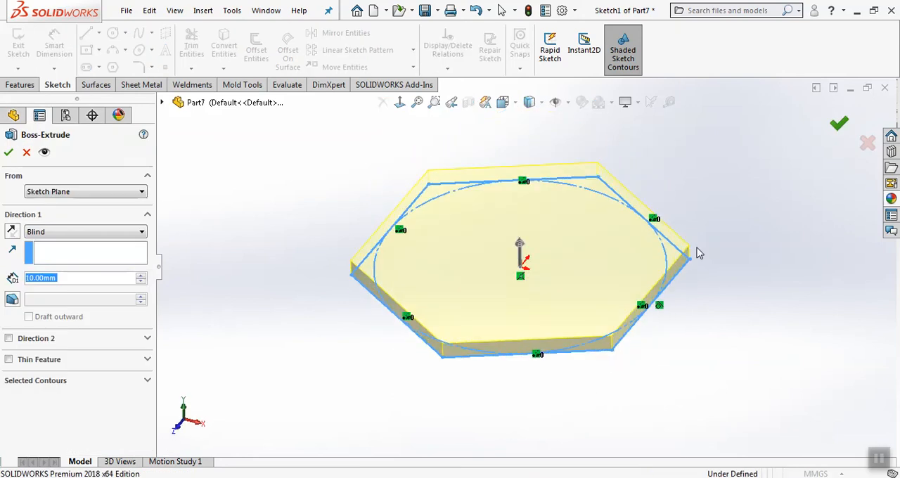
drag(539, 248, 621, 190)
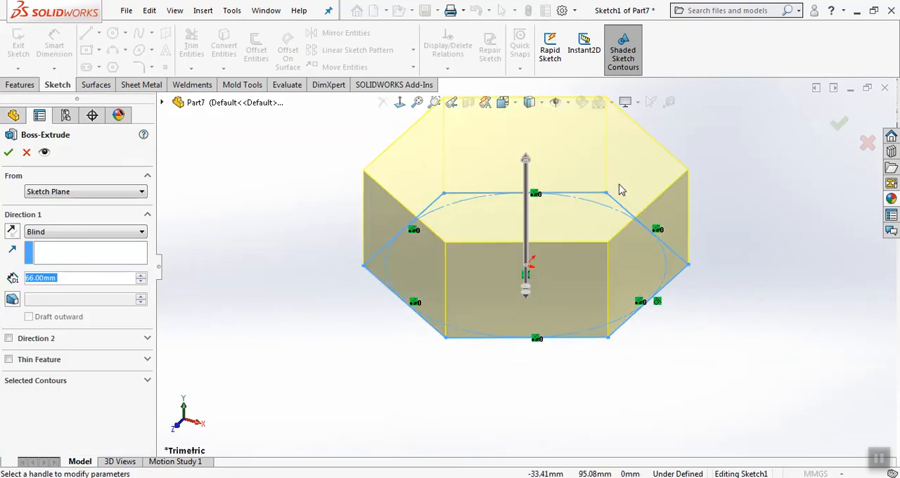
click(838, 126)
middle_drag(808, 225, 748, 224)
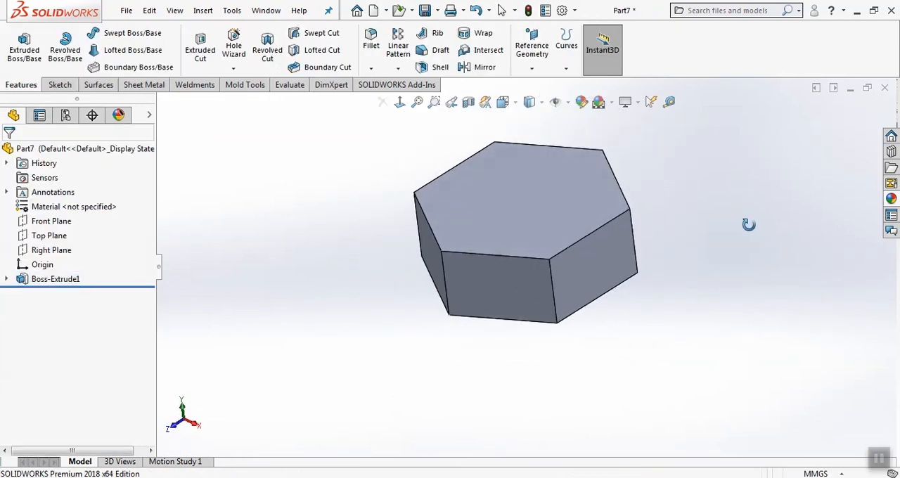
click(533, 66)
click(539, 85)
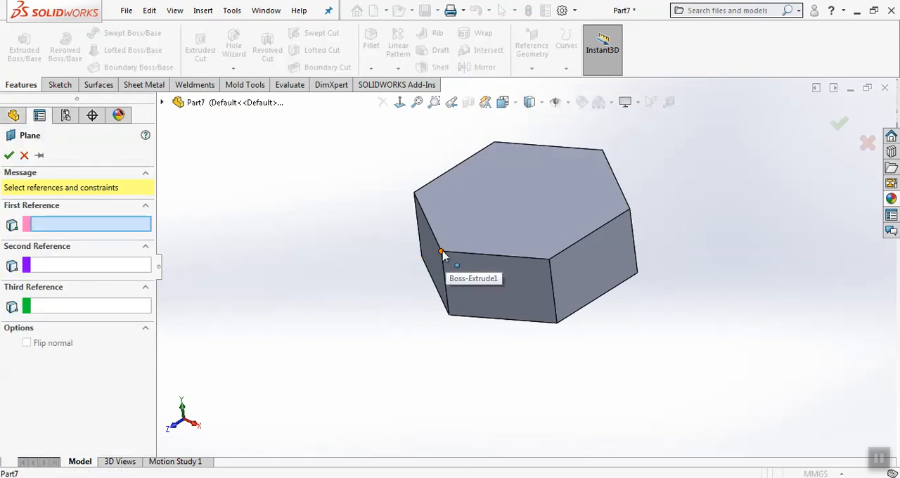
click(441, 252)
click(603, 150)
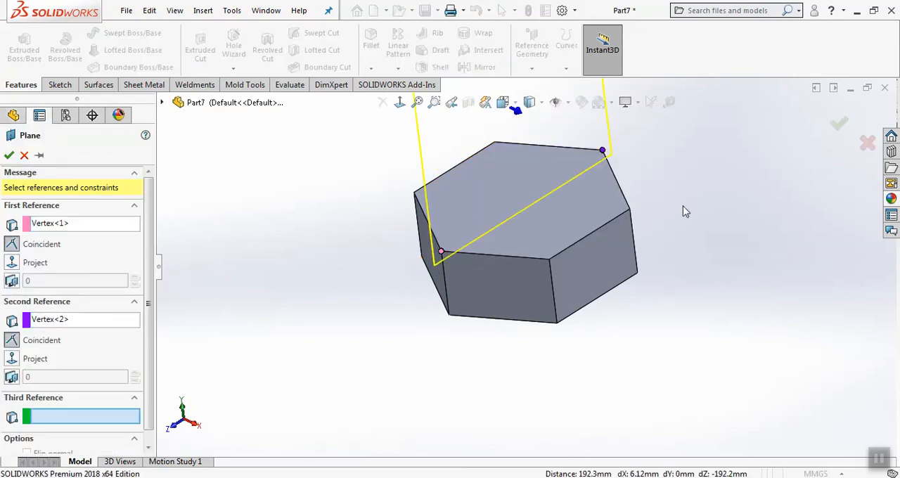
click(557, 324)
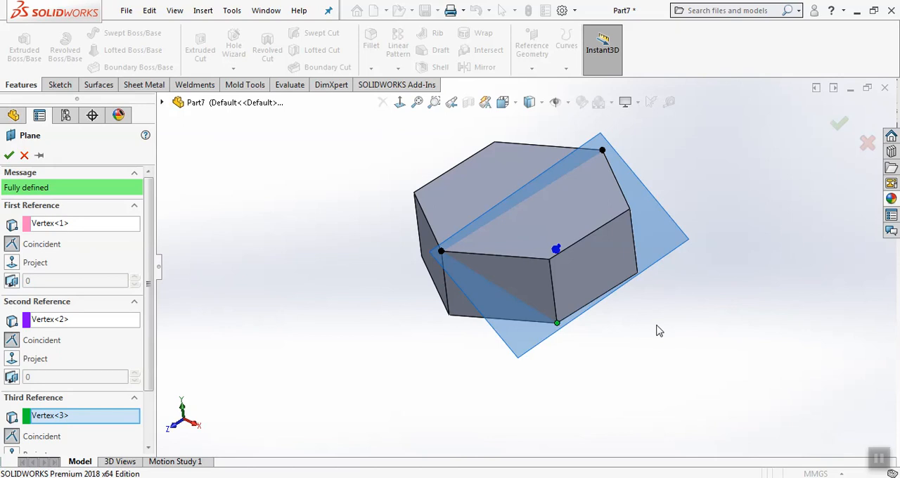
middle_drag(655, 330, 558, 318)
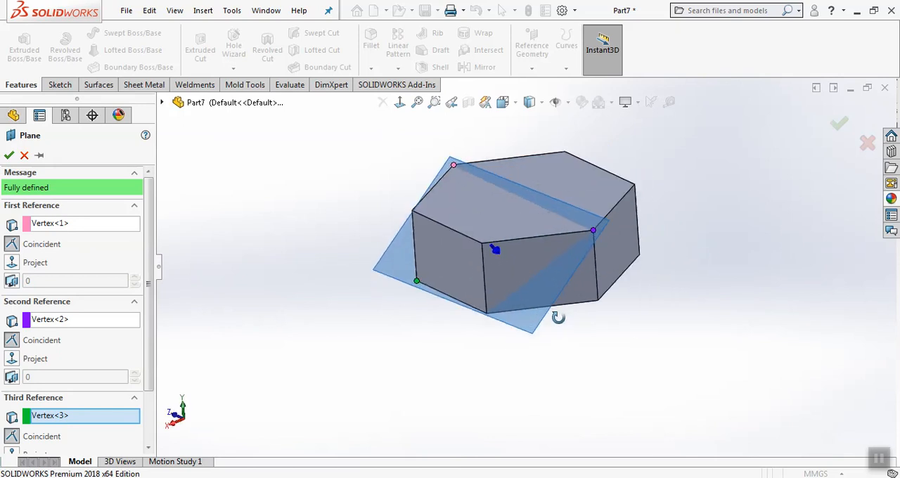
click(24, 156)
Create a reference plane through three hexagon block vertices: two non-adjacent top corners and the bottom corner between them
click(532, 51)
click(536, 84)
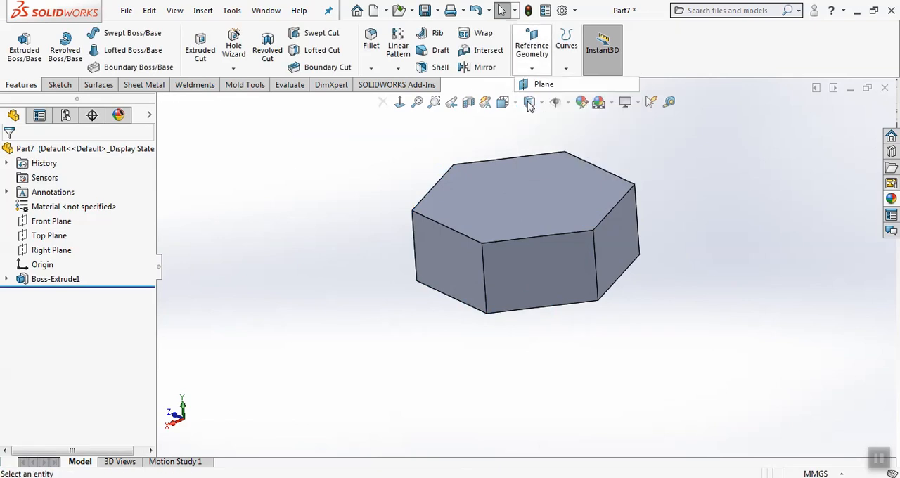
click(411, 210)
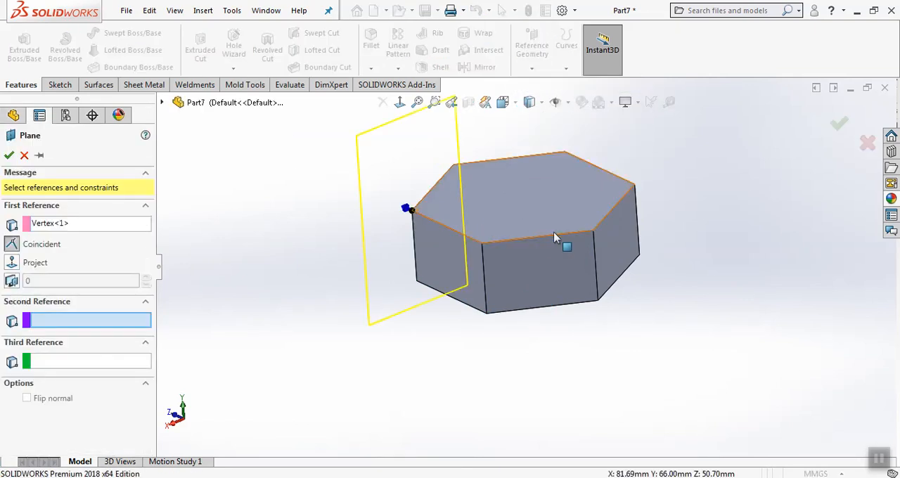
click(593, 233)
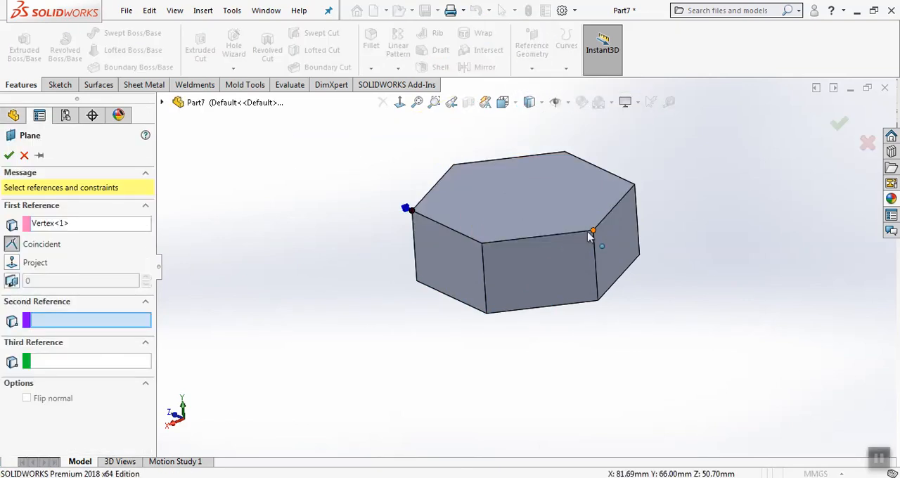
click(487, 314)
middle_drag(512, 331, 570, 324)
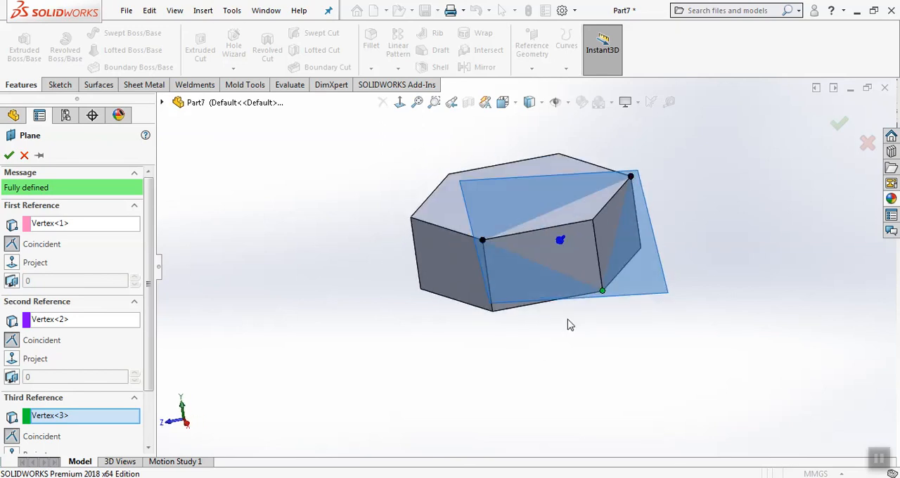
click(839, 123)
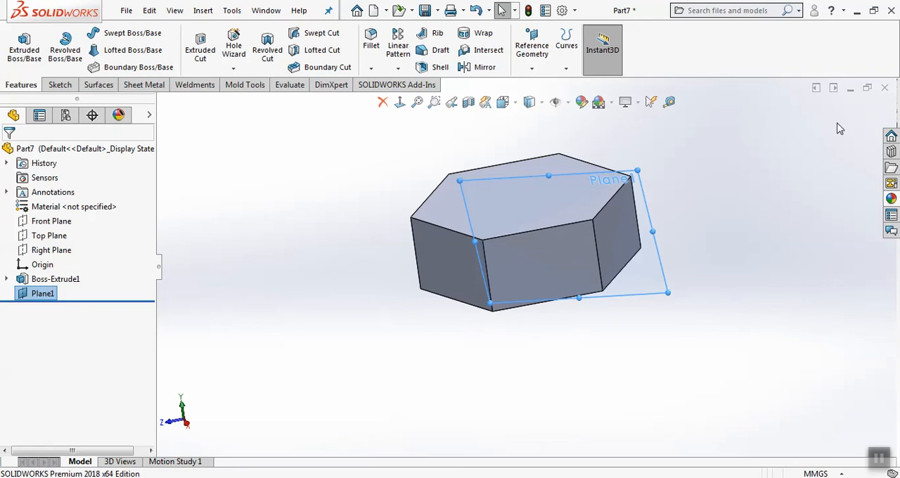
Hide the three-point reference plane Plane1
middle_drag(725, 197, 738, 197)
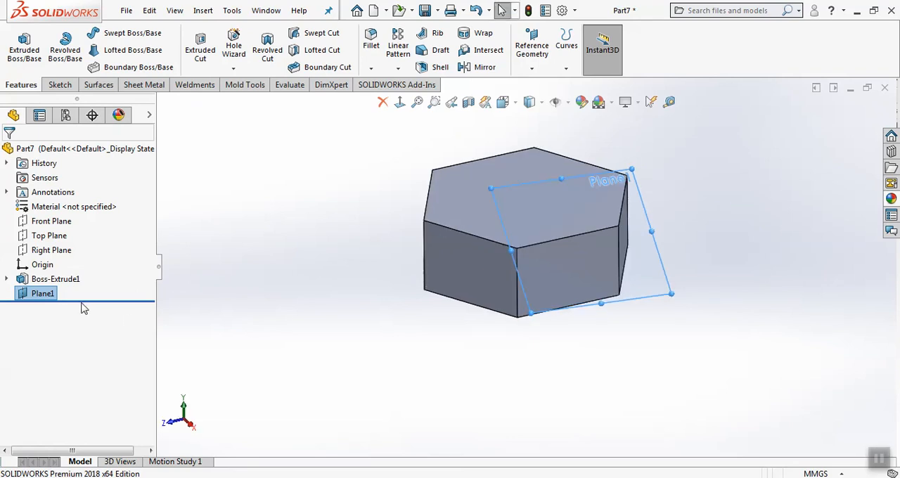
click(253, 303)
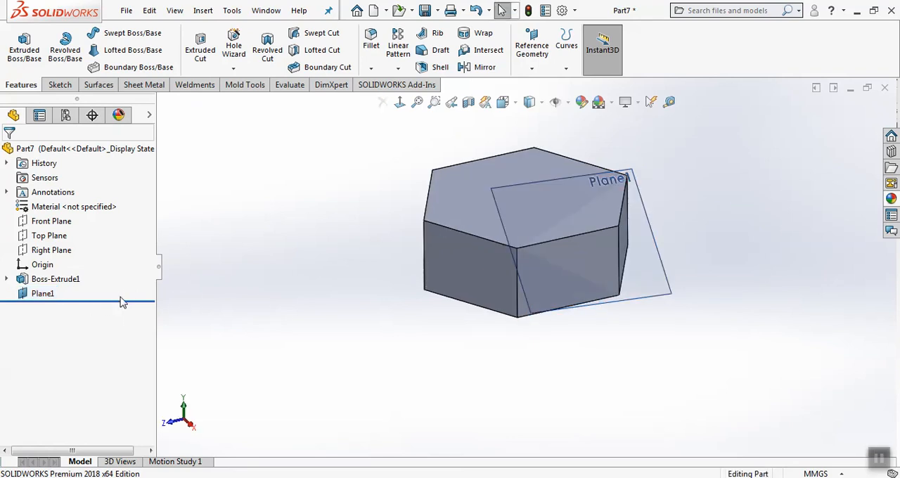
click(43, 294)
click(71, 278)
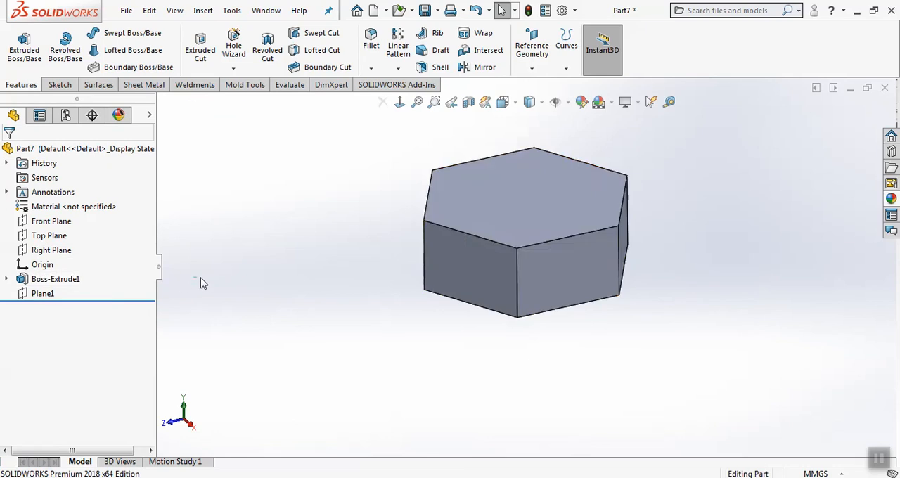
middle_drag(450, 239, 428, 219)
click(532, 49)
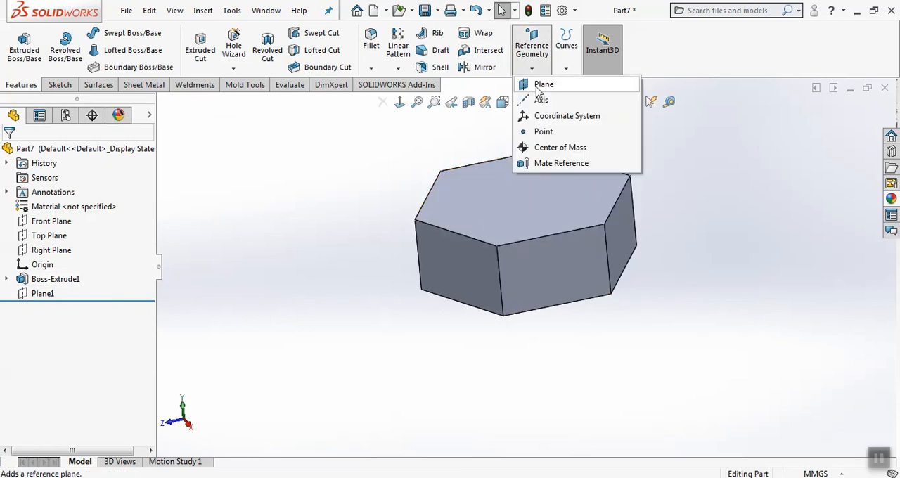
click(540, 100)
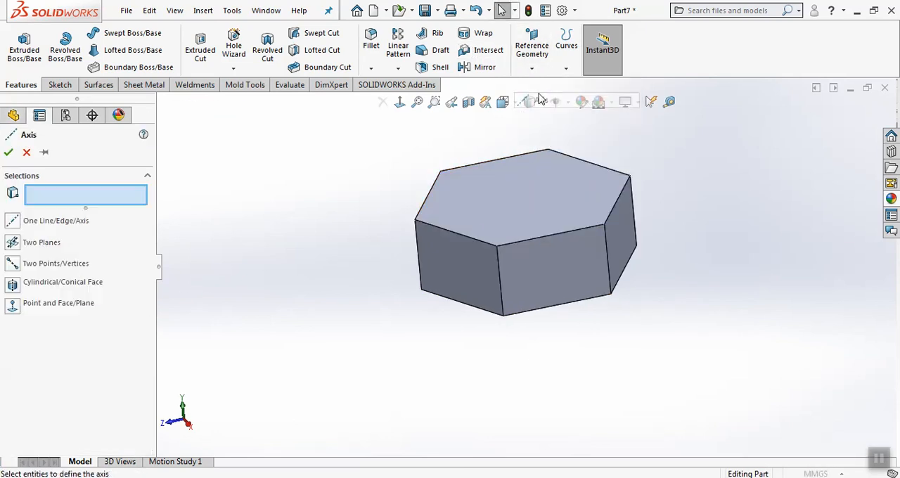
click(29, 153)
Create a reference plane coincident with two diametrically opposite vertical edges of the hexagon block
click(532, 68)
click(537, 85)
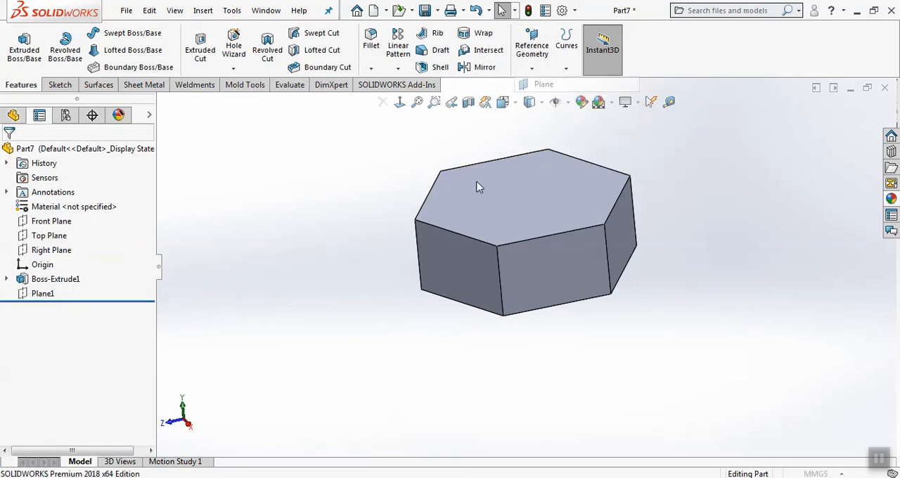
click(416, 242)
middle_drag(542, 251, 623, 257)
click(628, 242)
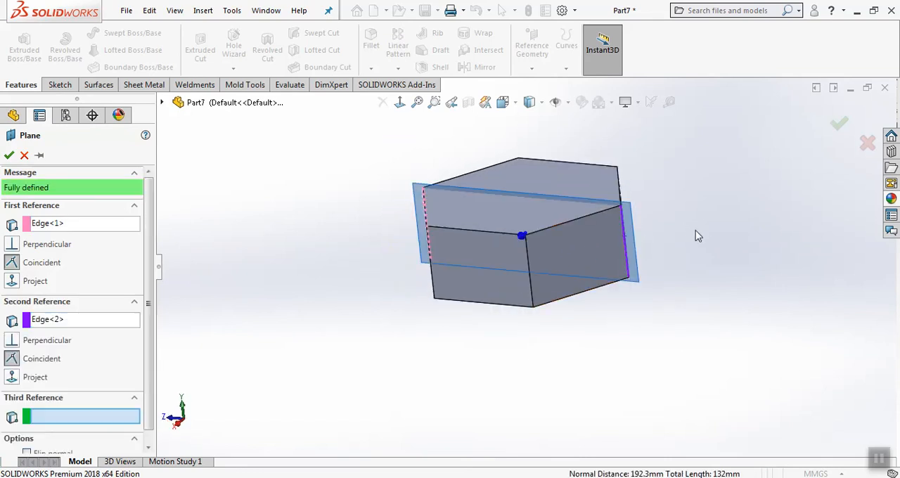
middle_drag(697, 234, 714, 249)
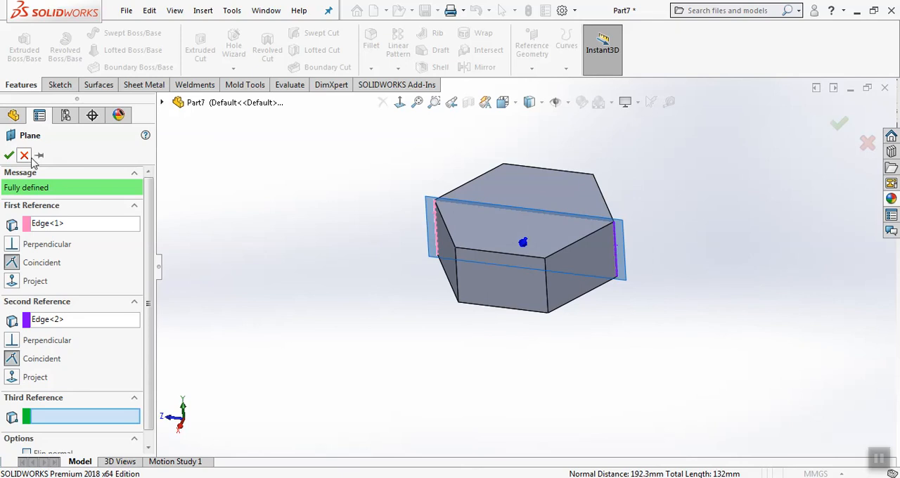
click(9, 154)
Create a reference plane through a vertical edge of the hexagon block and the midpoint of the vertical edge two corners away
click(531, 68)
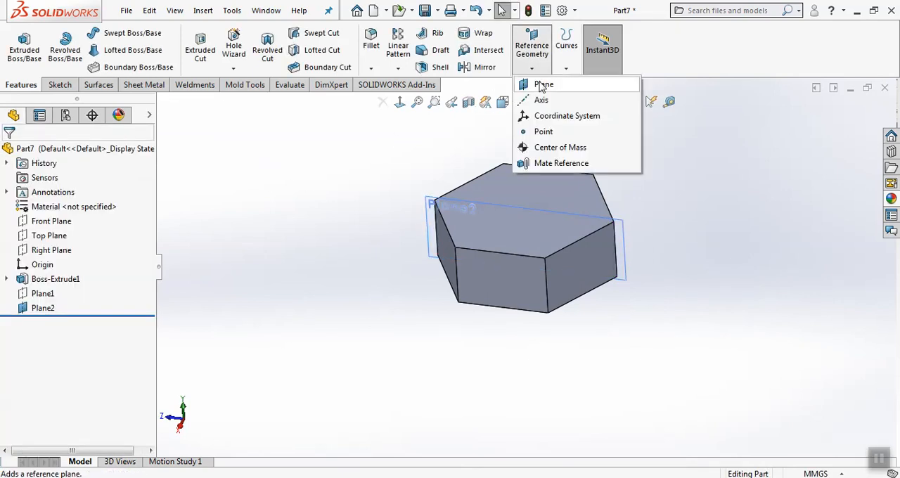
click(541, 84)
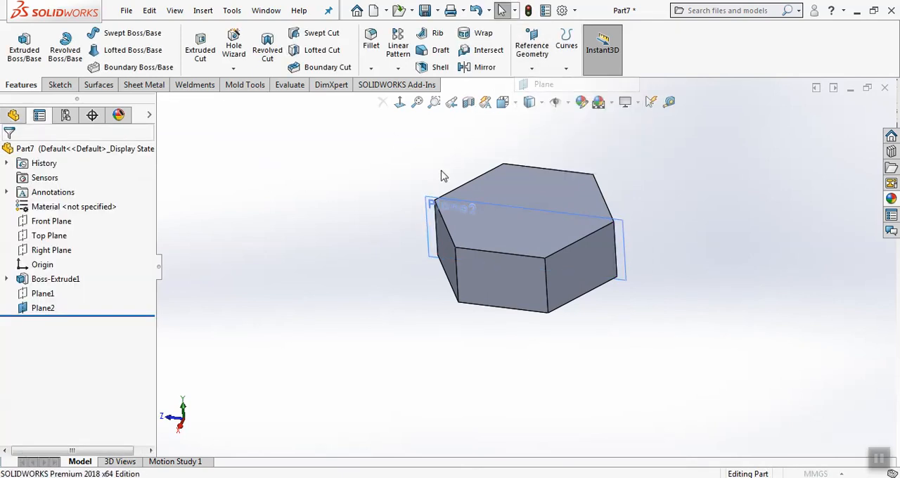
click(436, 229)
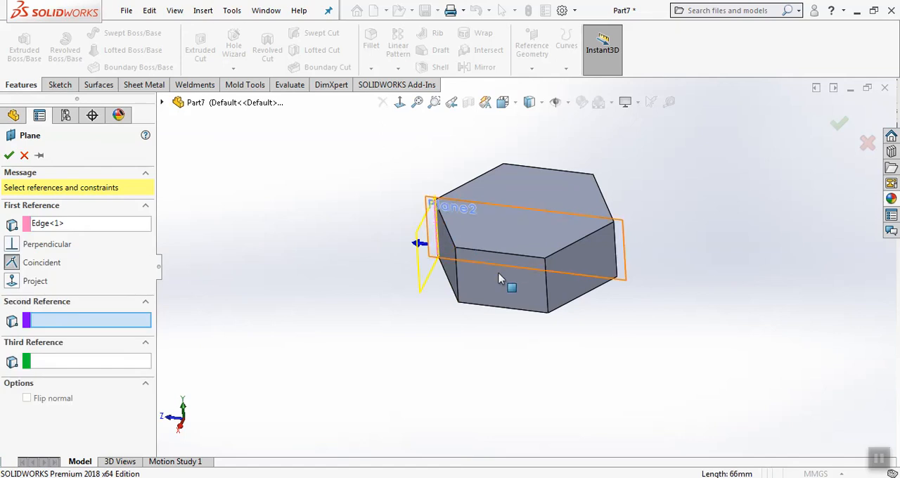
click(546, 286)
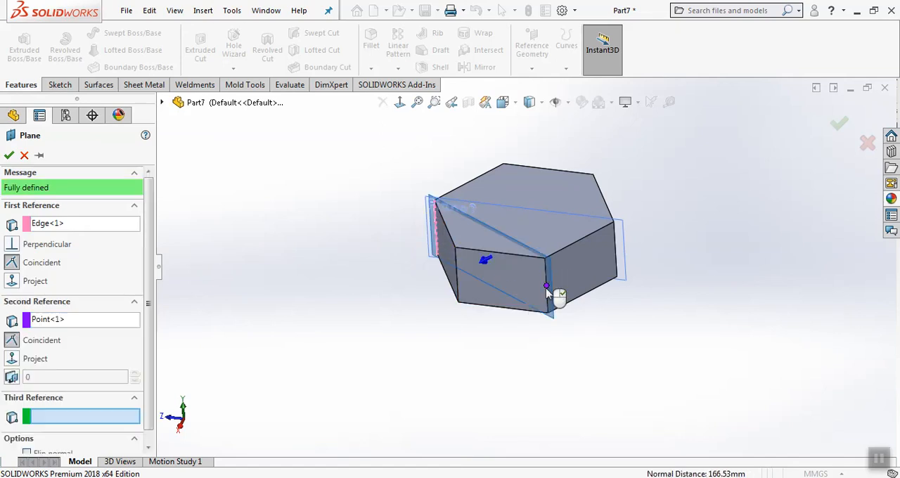
click(8, 155)
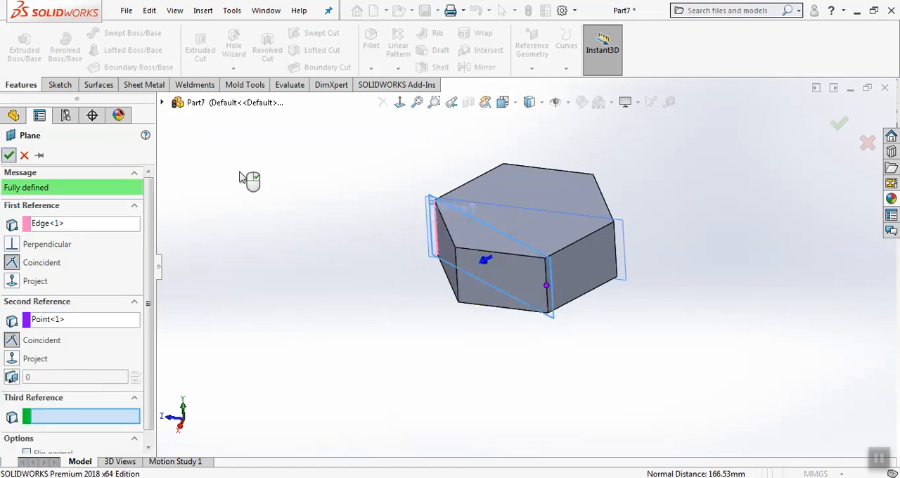
middle_drag(249, 176, 323, 190)
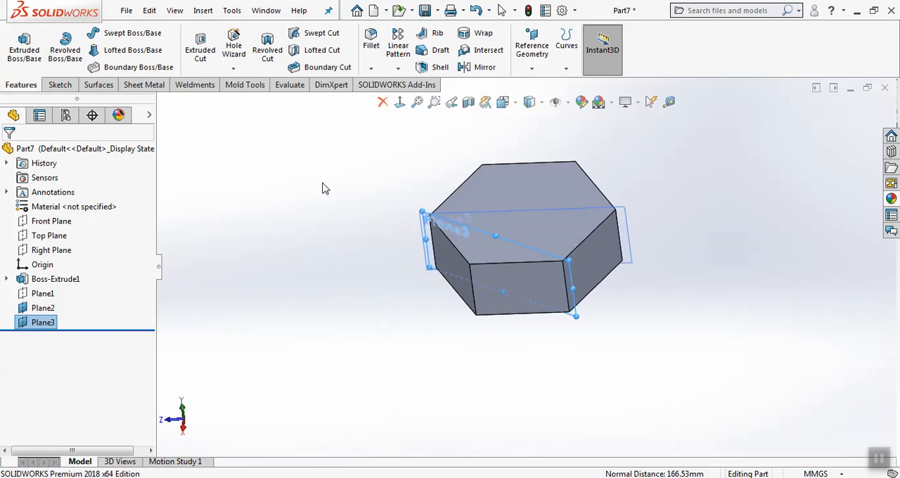
click(320, 193)
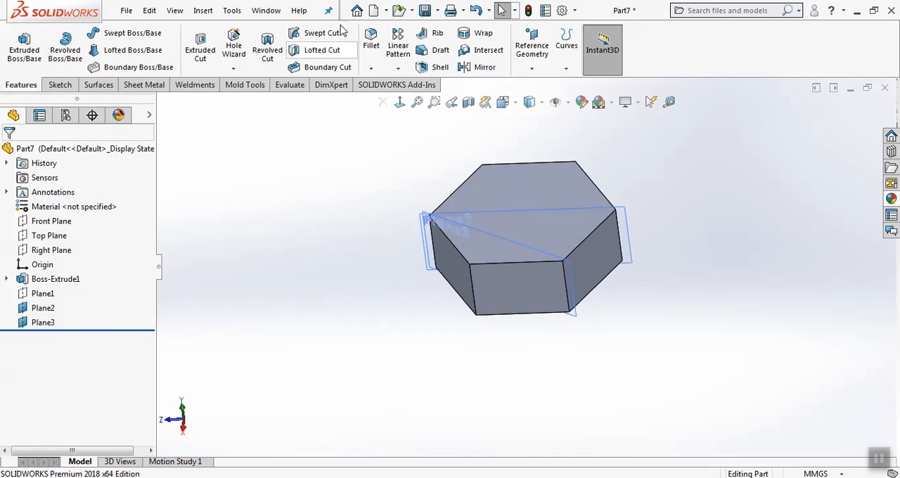
Cut the hexagon block with Plane3 as the cutting surface, removing the small corner wedge outside the plane
click(203, 11)
mouse_move(232, 58)
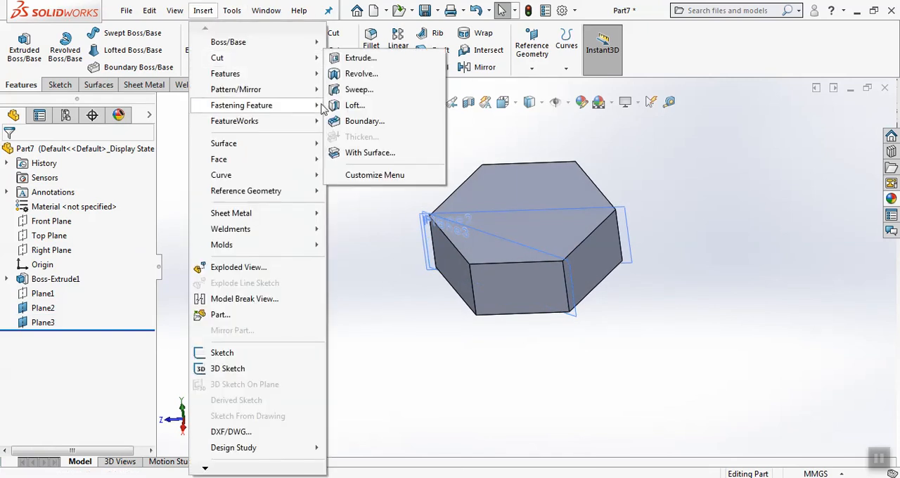
click(365, 152)
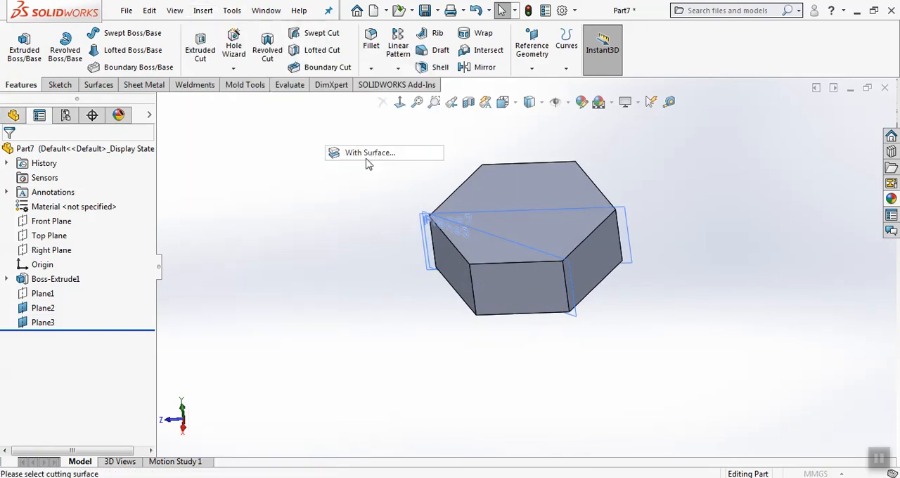
click(533, 250)
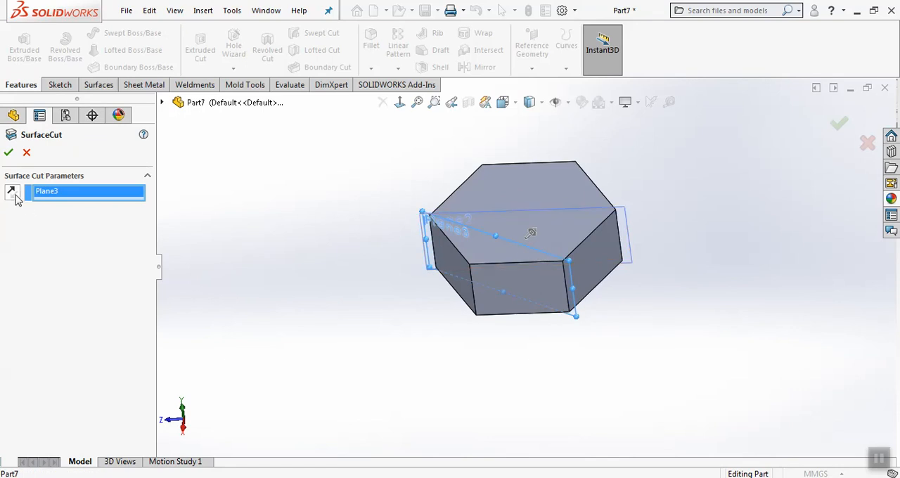
click(9, 153)
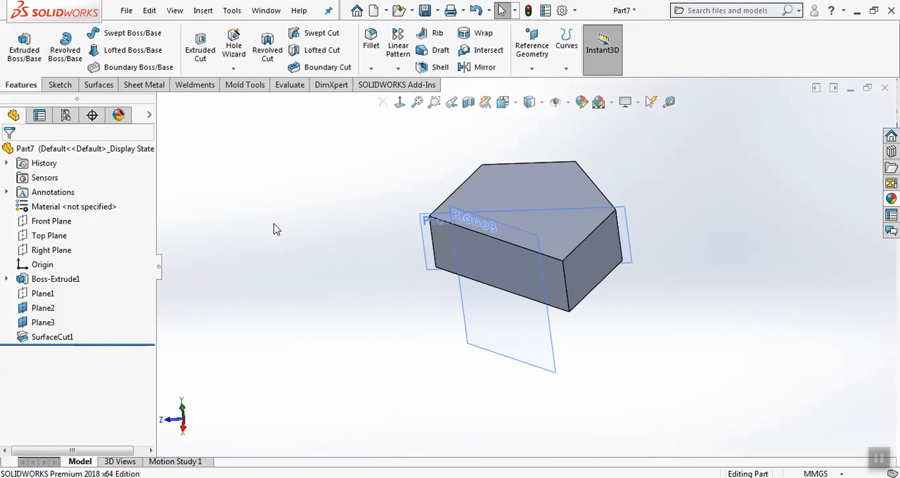
scroll(595, 158, down, 3)
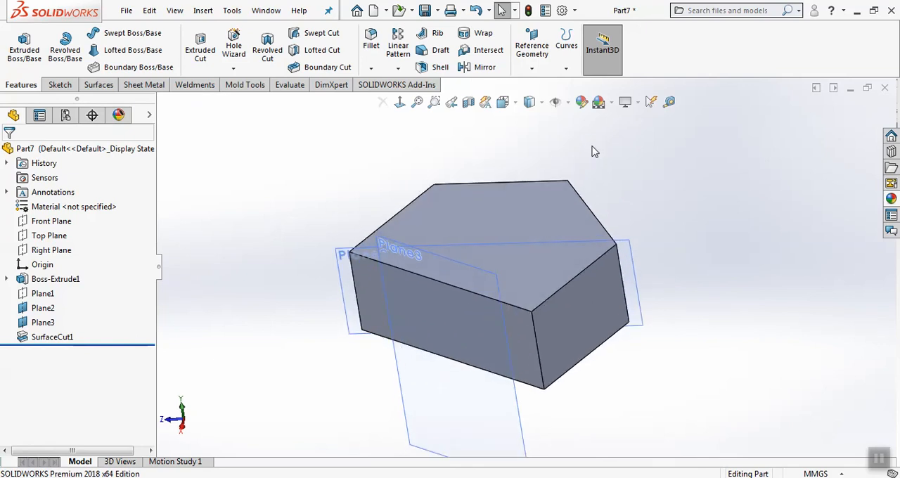
click(531, 48)
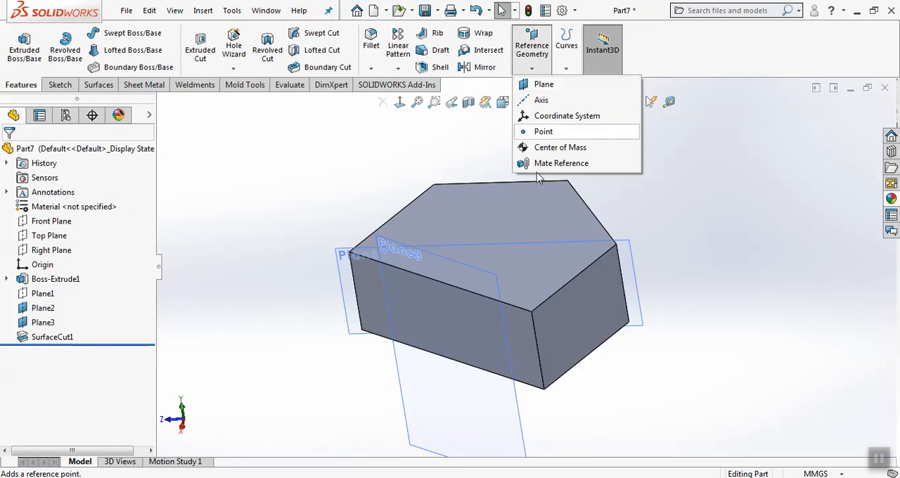
mouse_move(369, 190)
middle_down()
mouse_move(381, 153)
mouse_move(367, 173)
middle_up()
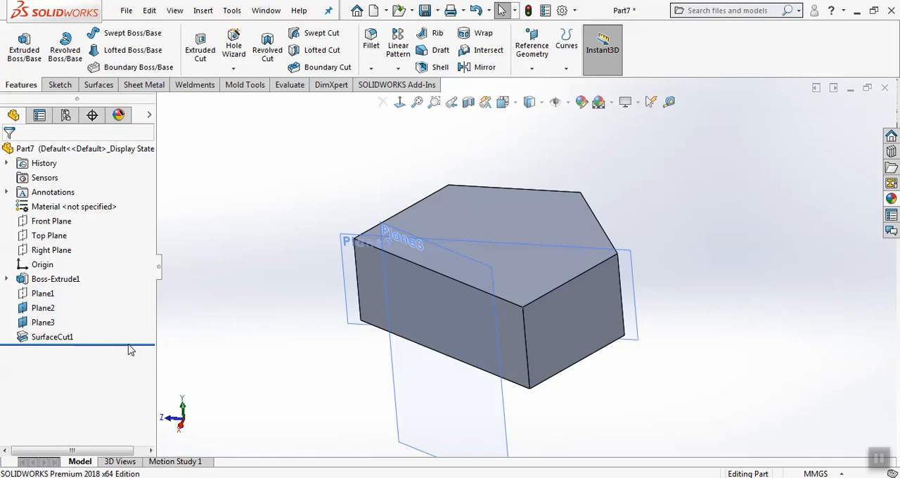
Roll the feature history back to directly after Boss-Extrude1, before the reference planes and the surface cut
drag(123, 342, 134, 286)
middle_drag(284, 281, 289, 280)
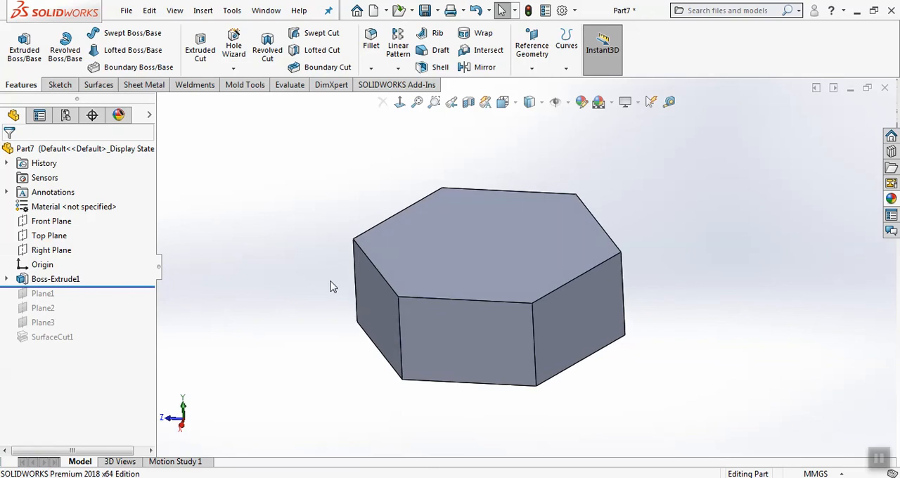
scroll(330, 282, down, 2)
scroll(811, 304, up, 1)
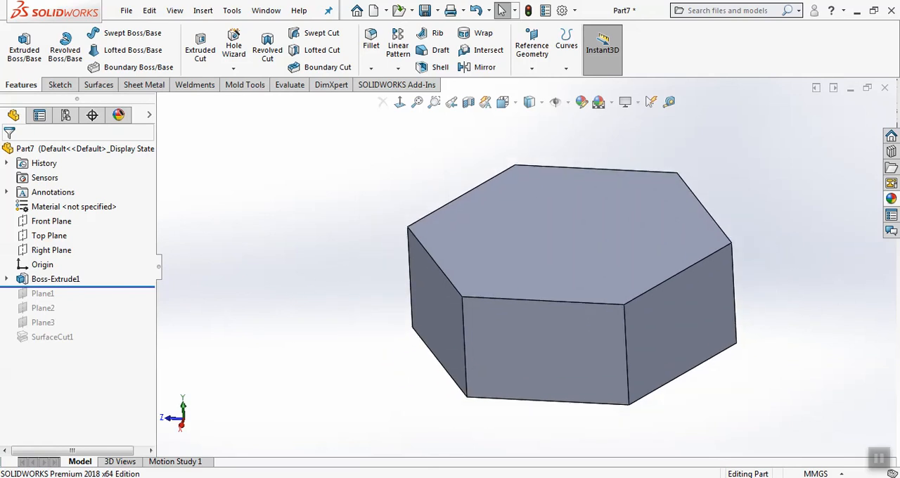